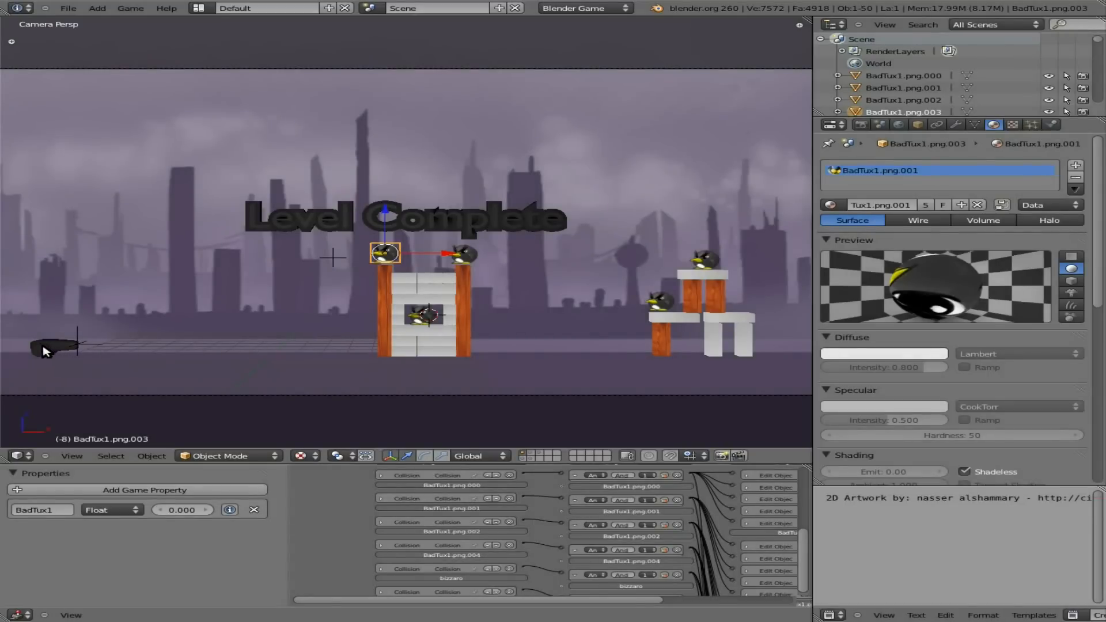
Select the cannon's cylinder and run the game to test its left and right movement limits, ending the game after the test.
right_click(58, 352)
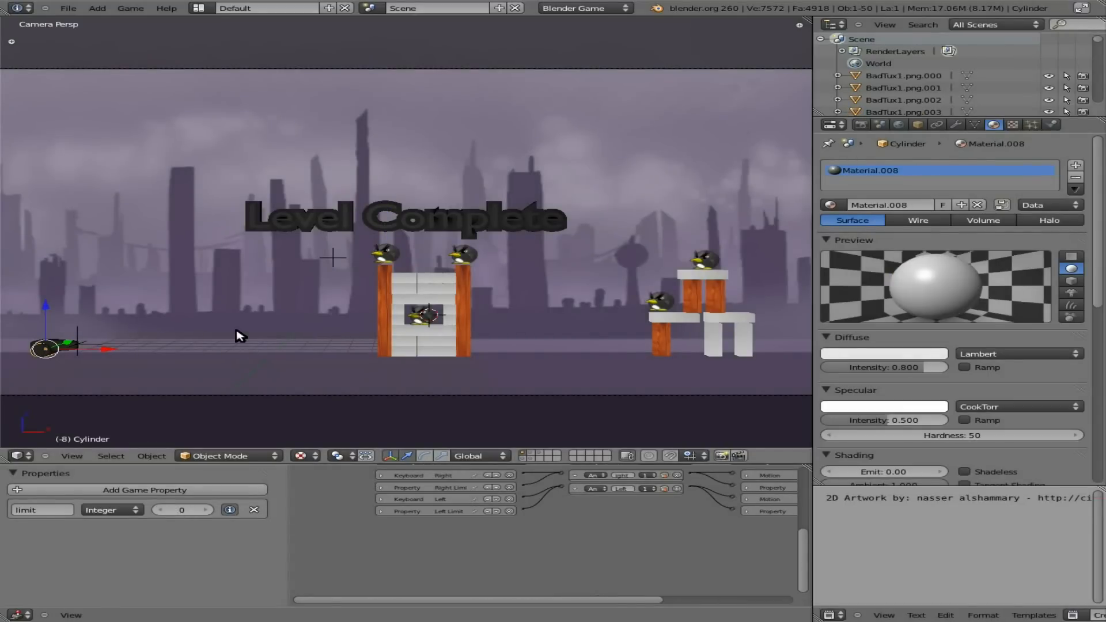
key("p")
key("Right")
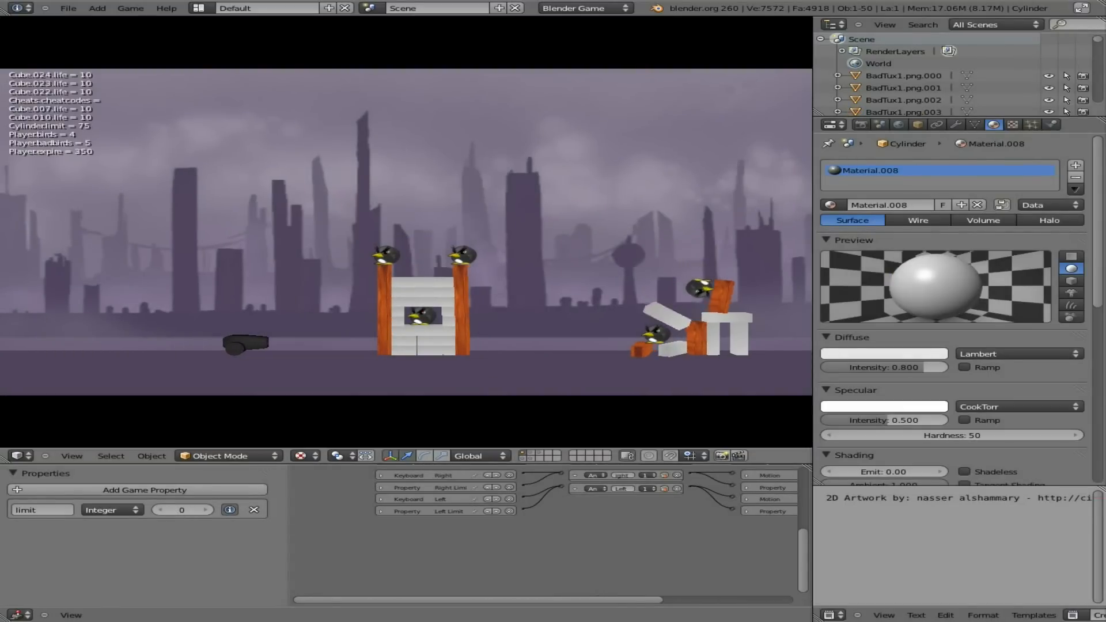
key("Left")
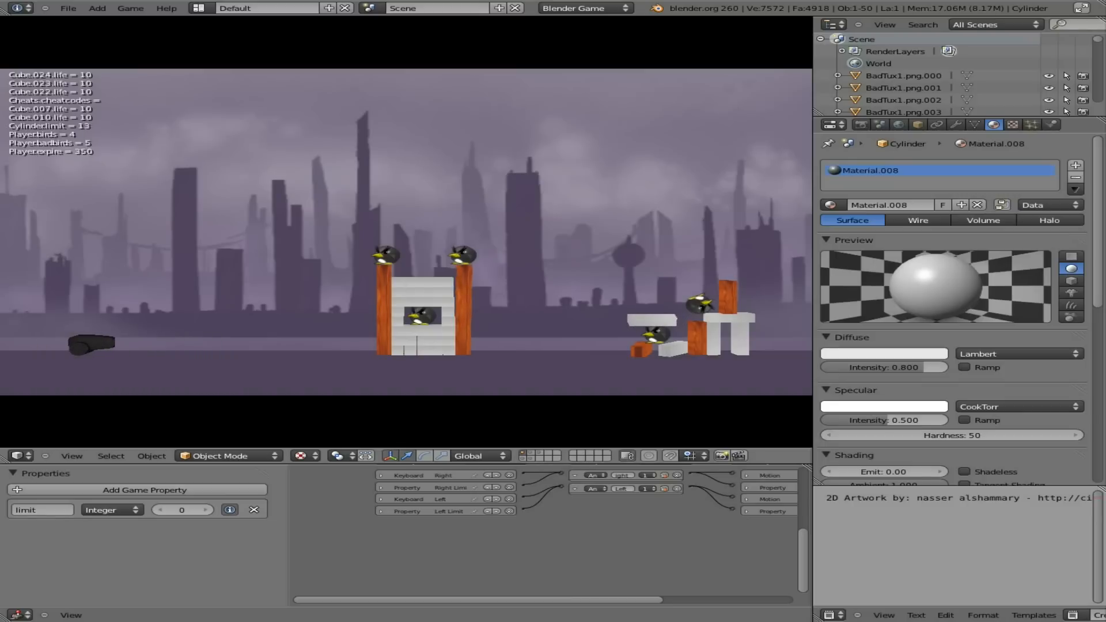
key("Right")
key("Left")
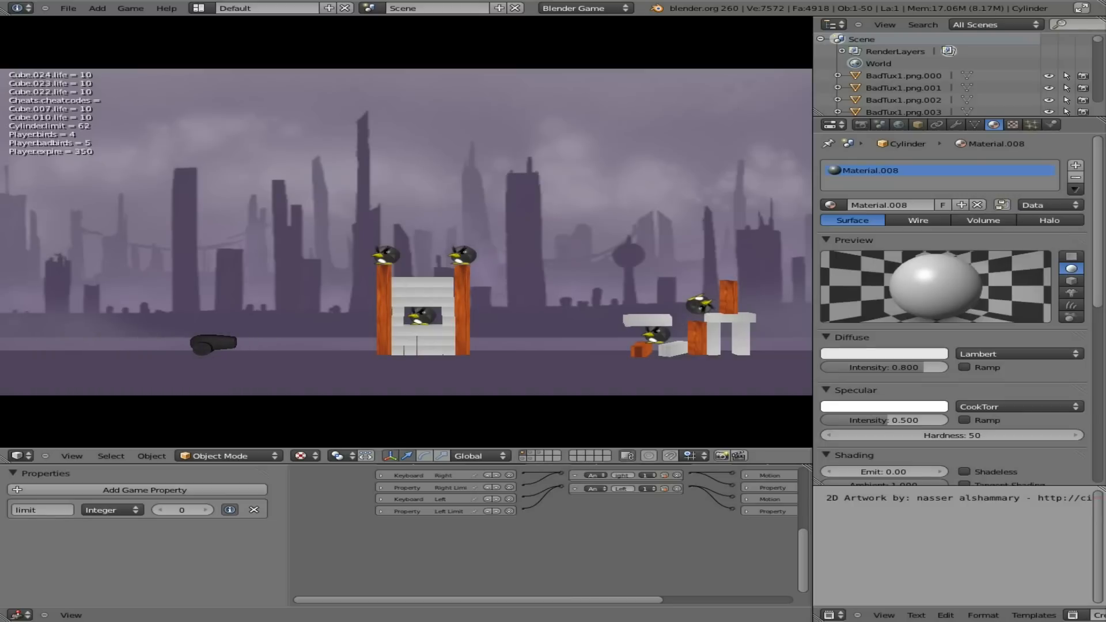
key("Left")
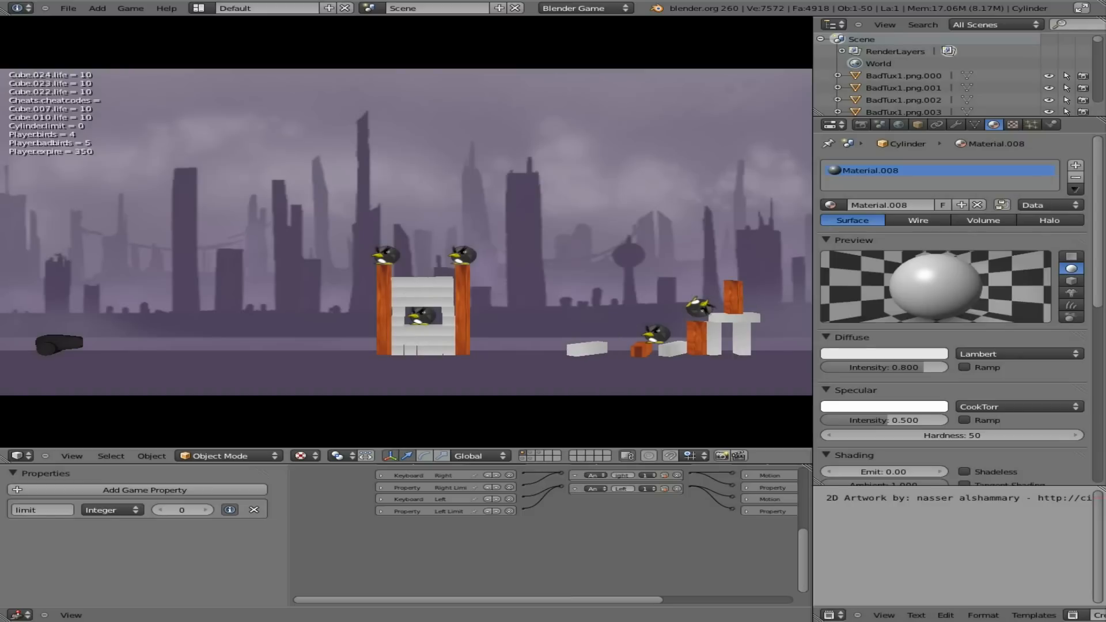
key("Escape")
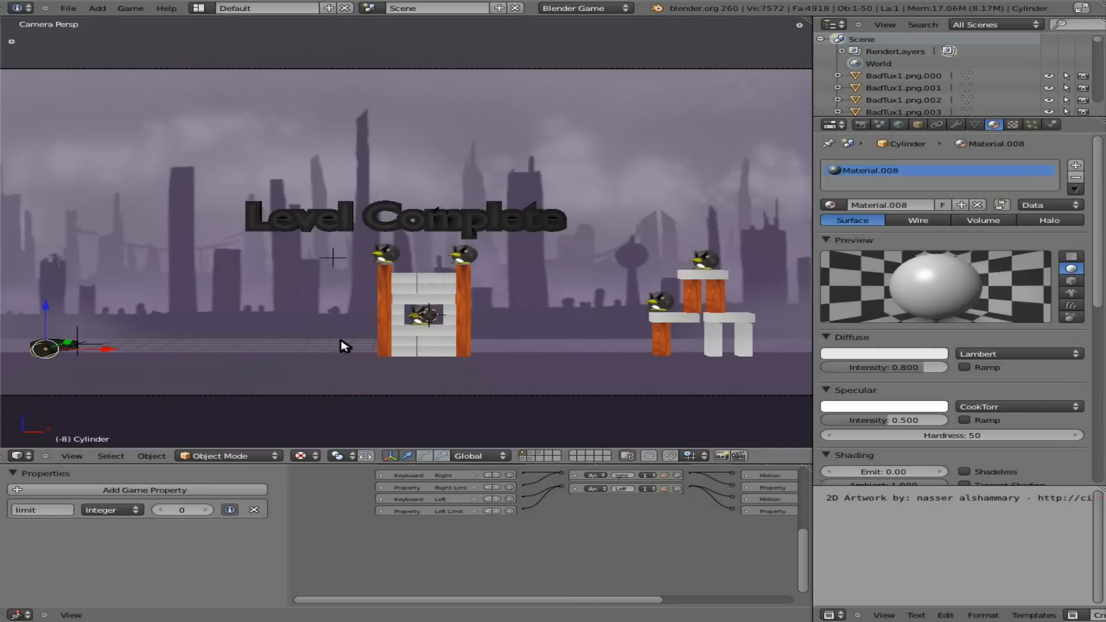
Check the Cheats object's logic, and add a String game property to the cannon's cylinder.
right_click(334, 259)
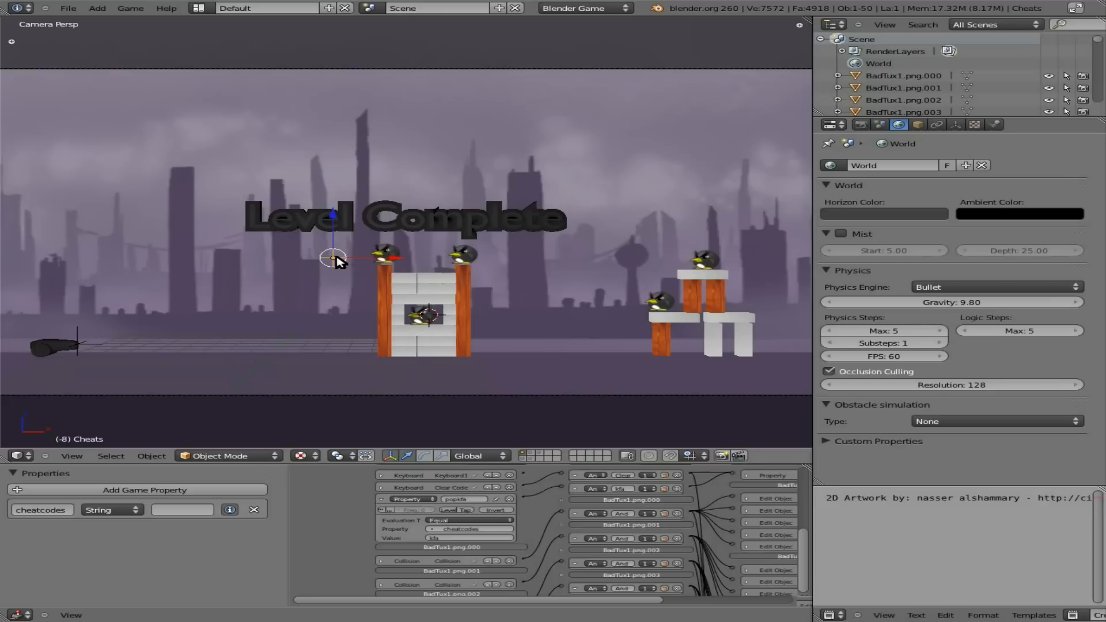
right_click(40, 349)
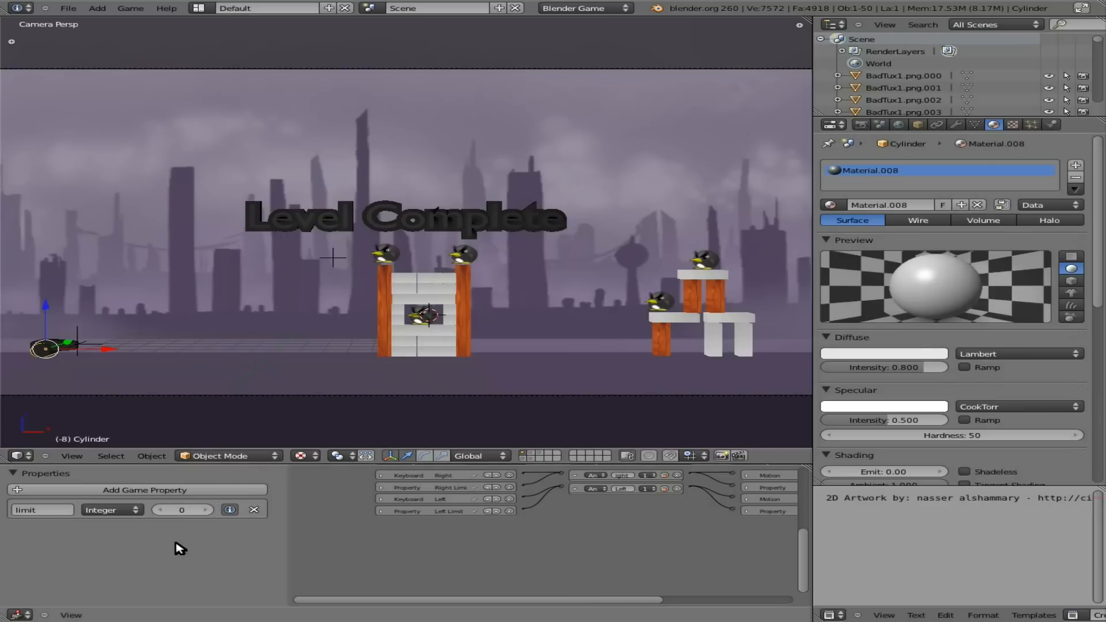
left_click(120, 490)
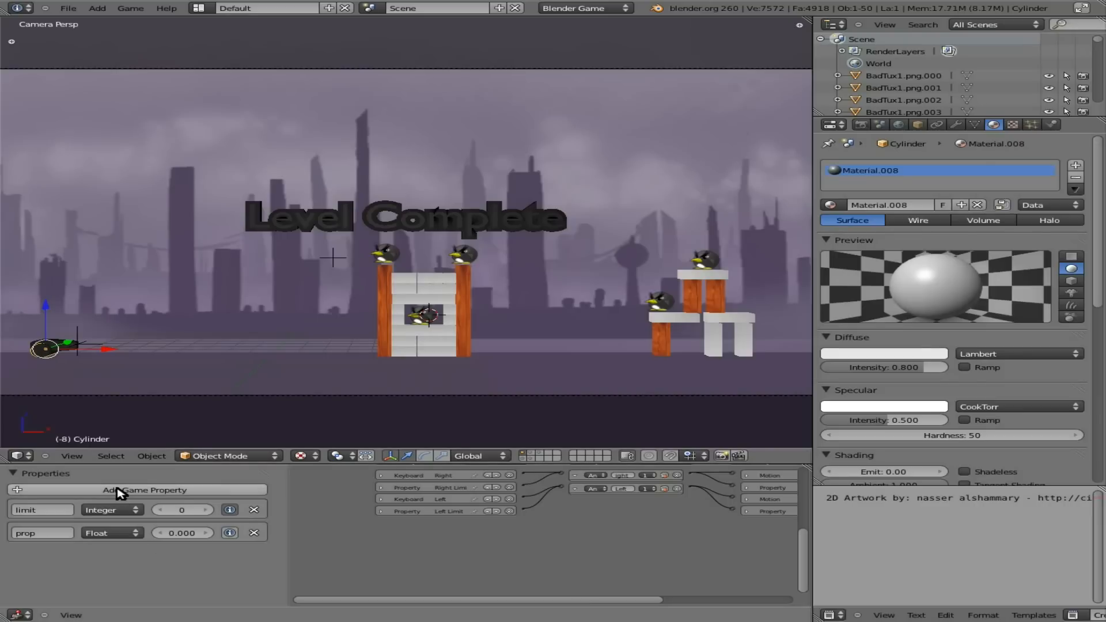
left_click(113, 533)
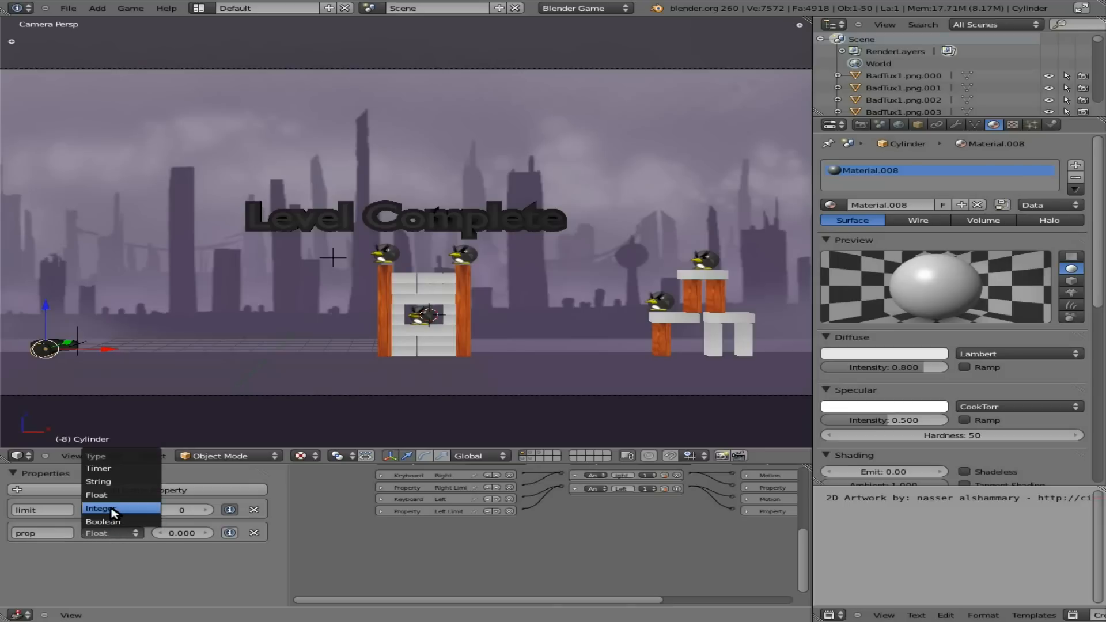
left_click(113, 482)
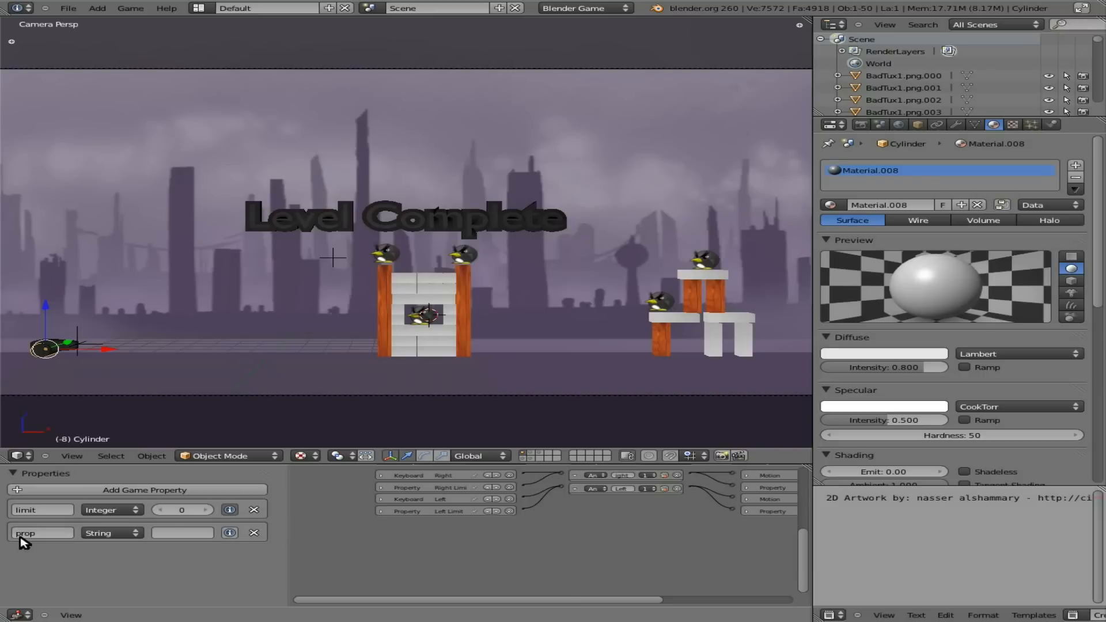
Add an Integer game property named limitMAX with the value 75 to the cylinder.
left_click(381, 487)
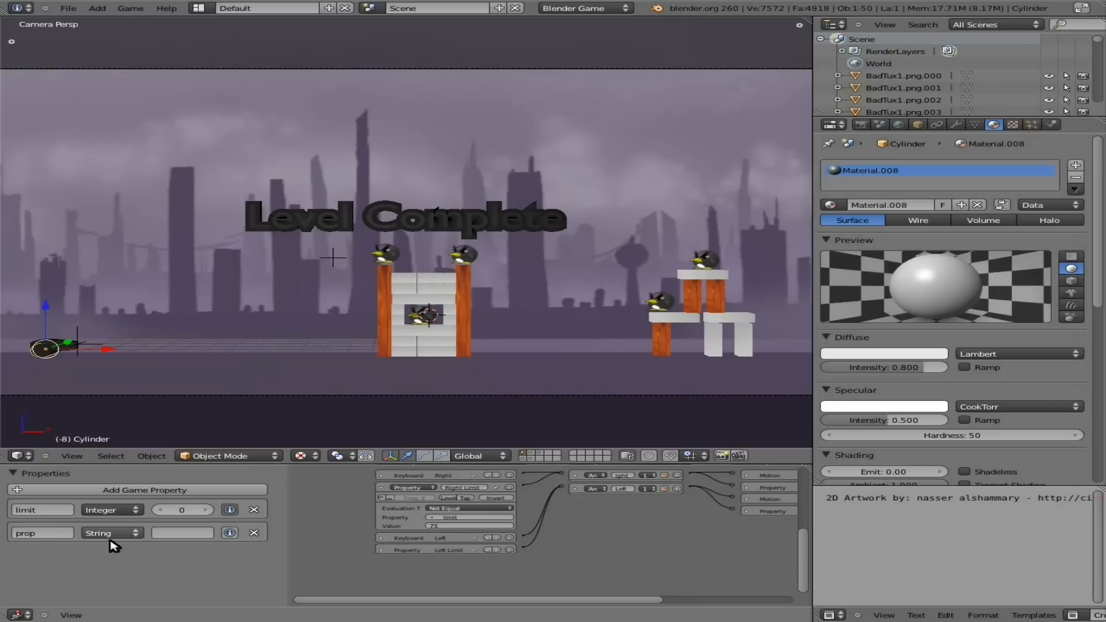
left_click(101, 491)
left_click(45, 556)
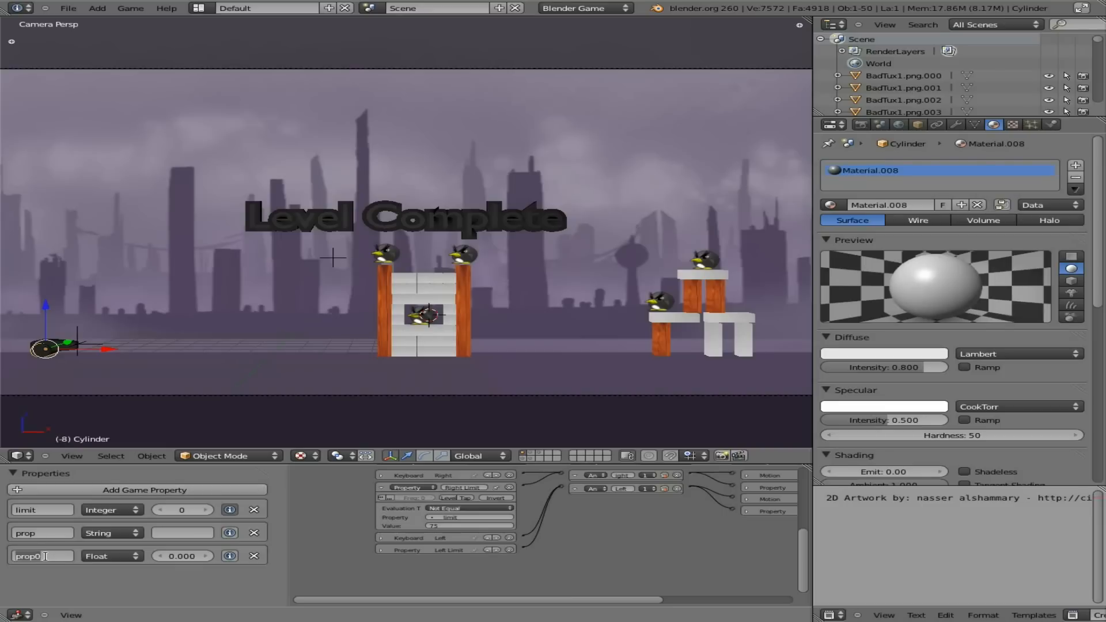
key("BackSpace")
type("limitMAX")
key("Return")
left_click(118, 555)
left_click(121, 532)
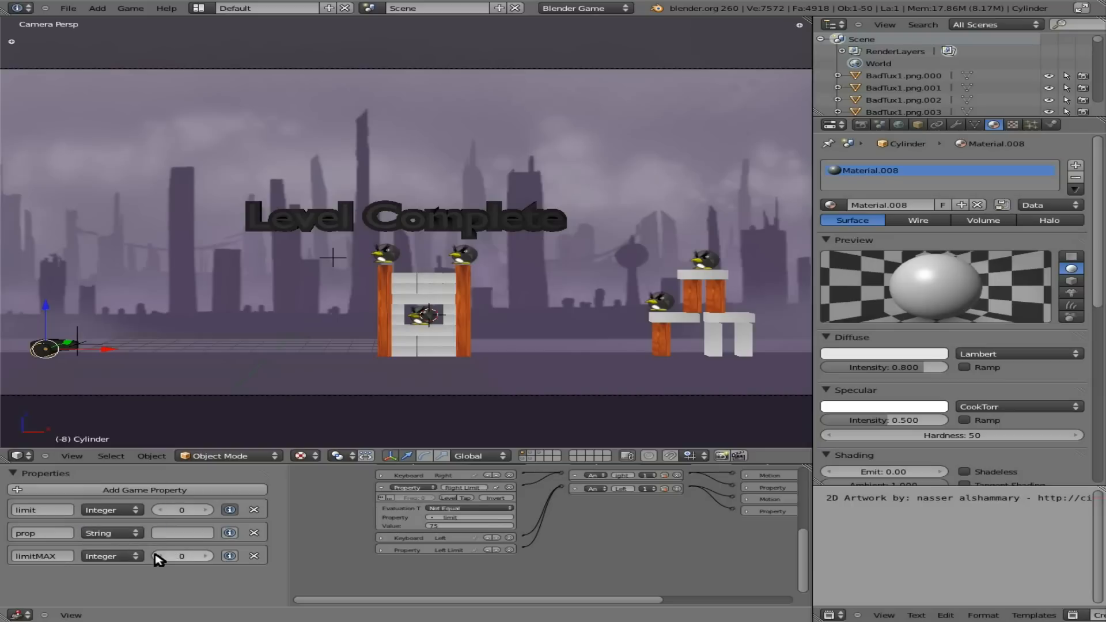
left_click(158, 559)
type("75")
key("Return")
Set the Right Limit property sensor's comparison value to limitMax.
left_click(492, 525)
type("limitMax")
key("Return")
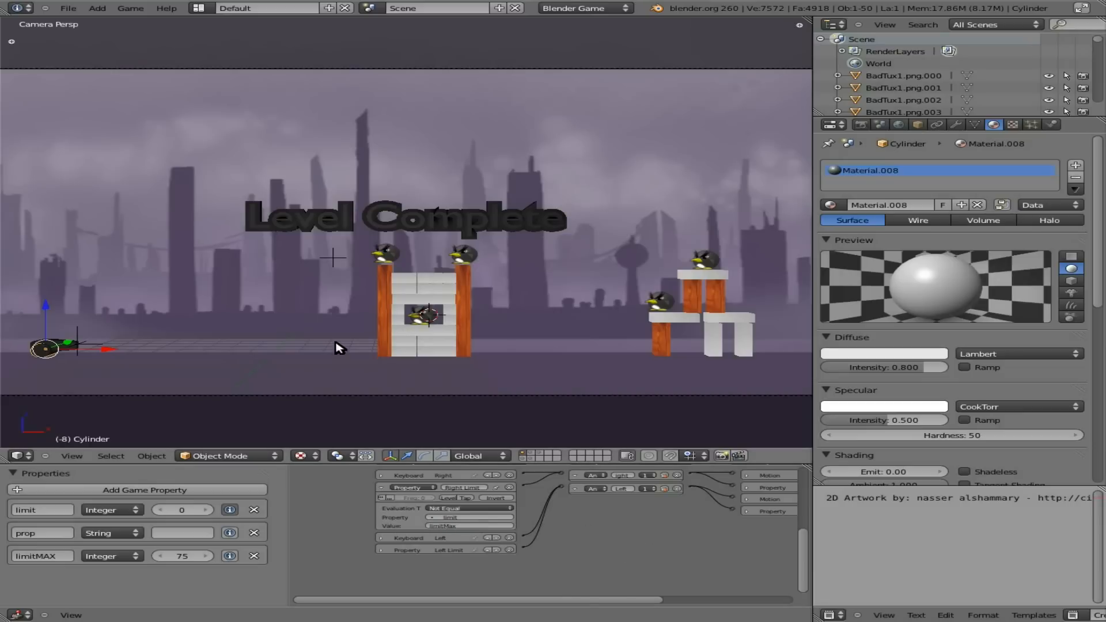
Run the game and move the cannon right to test the limitMax comparison, and exit the game.
key("p")
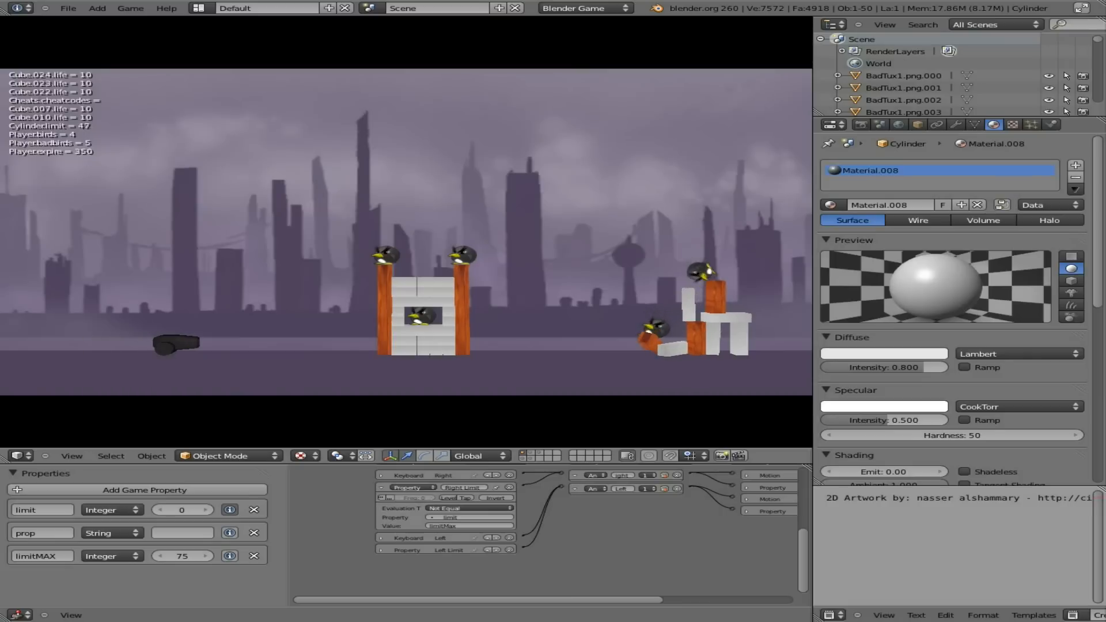
key("Right")
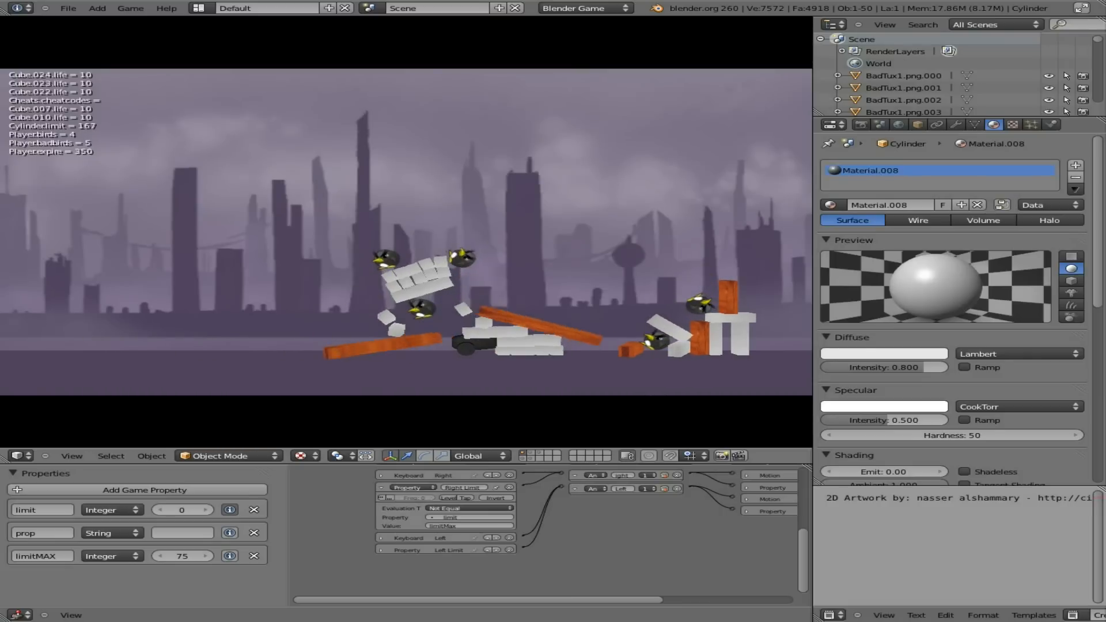
key("Right")
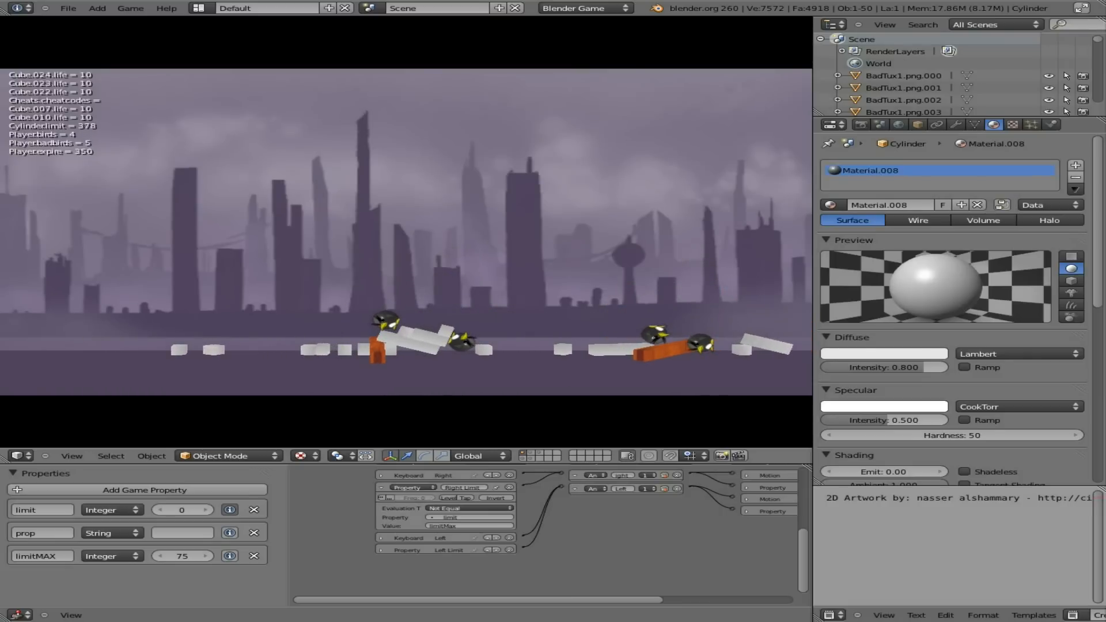
key("Escape")
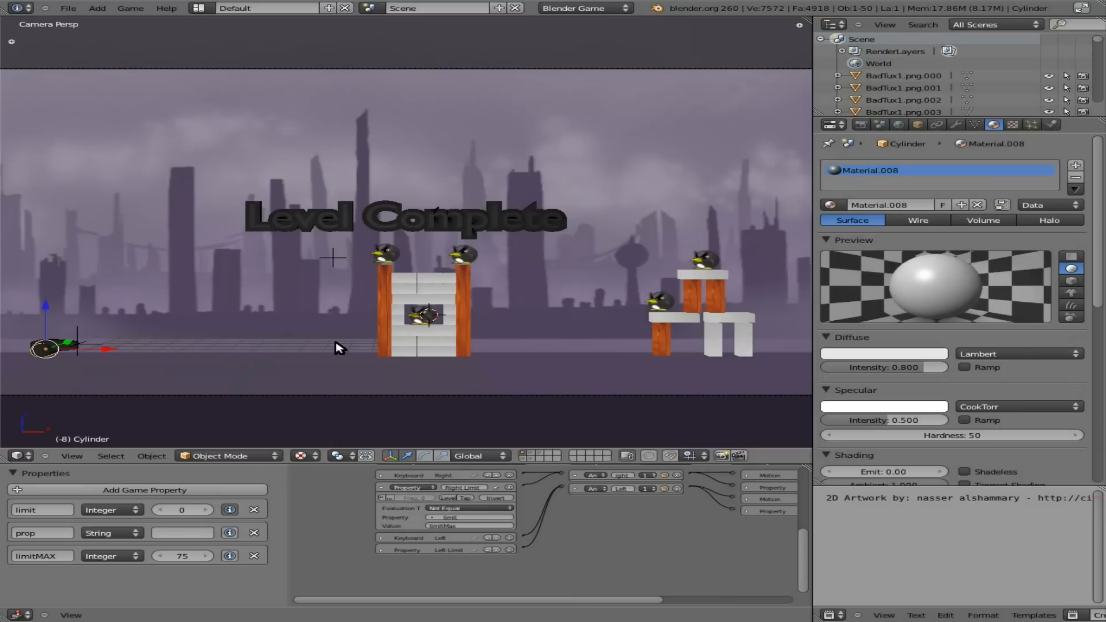
Set the Right Limit sensor's value back to 75 and delete the limitMAX game property.
left_click(456, 525)
type("75")
key("Return")
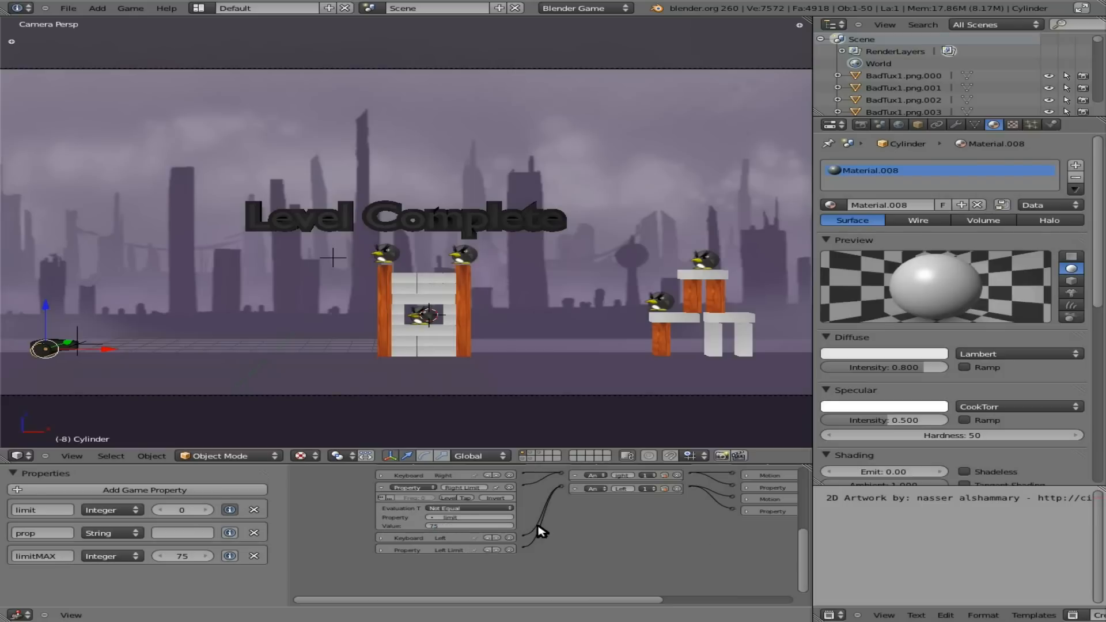
left_click(254, 556)
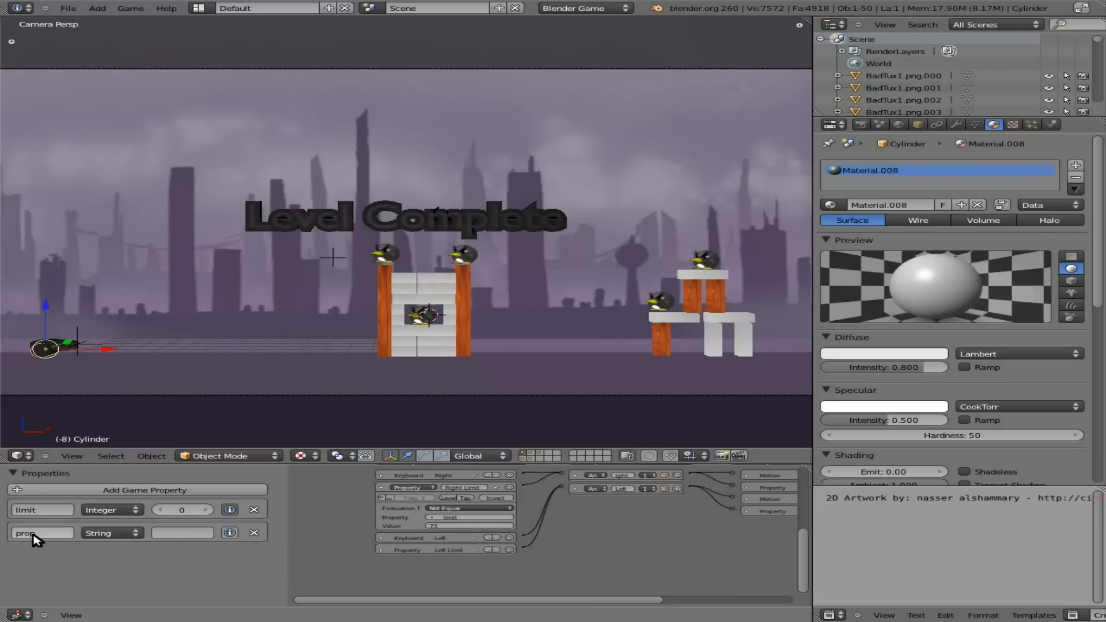
Rename the cylinder's String game property as cheat and collapse the Right Limit sensor.
left_click(62, 534)
type("cheat")
key("Return")
left_click(381, 488)
Add a Keyboard sensor to the cylinder that responds to all keys, with the cheat property as its log toggle.
middle_click_drag(393, 530, 382, 546)
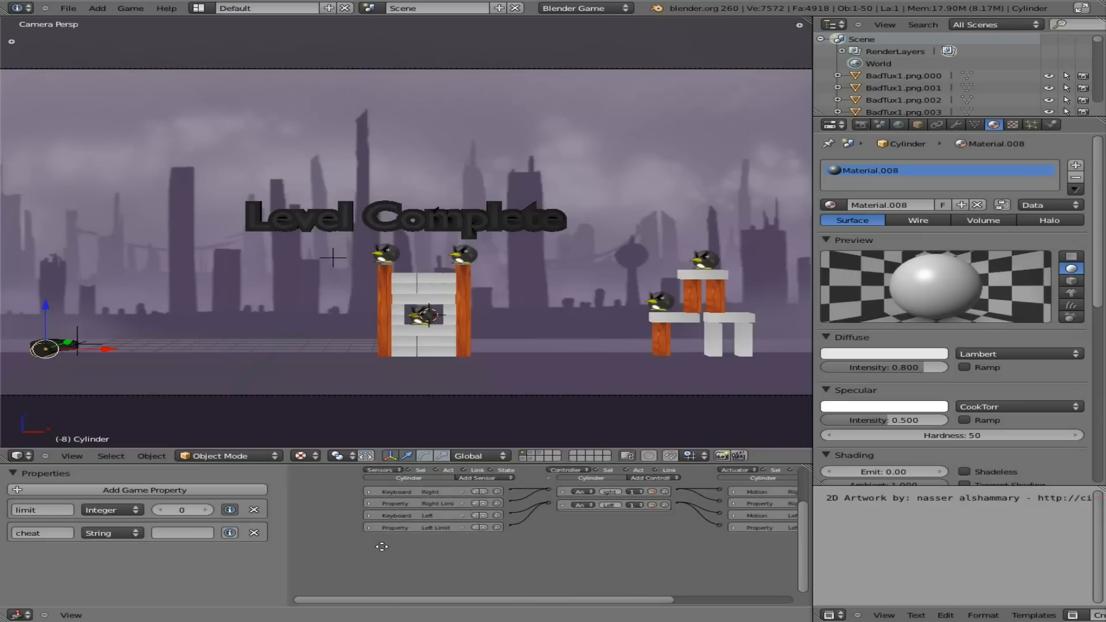
left_click(491, 481)
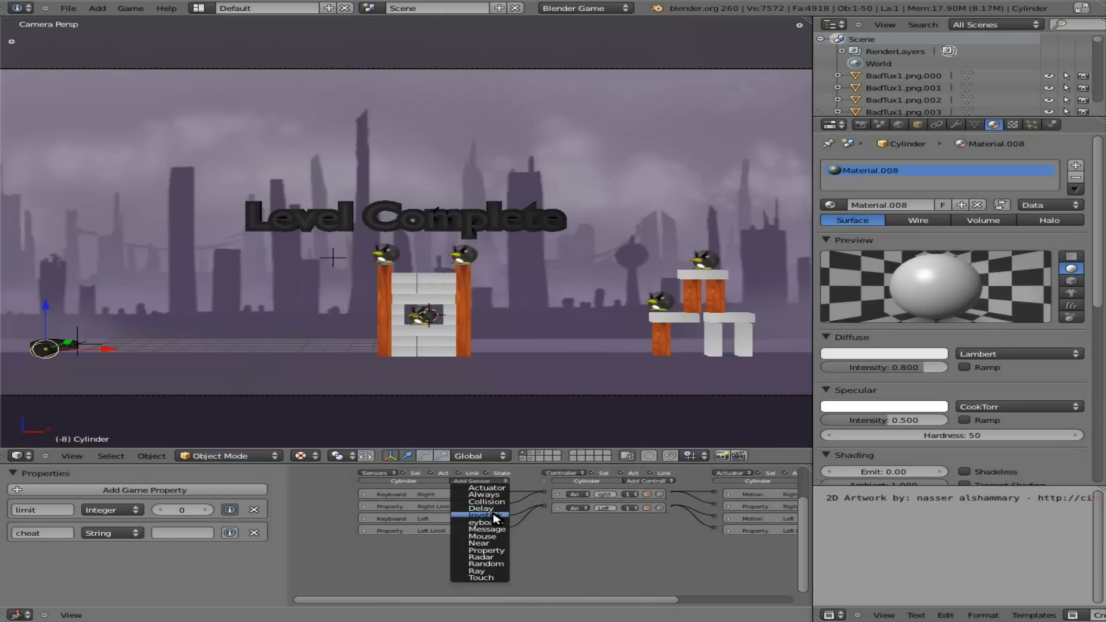
left_click(495, 522)
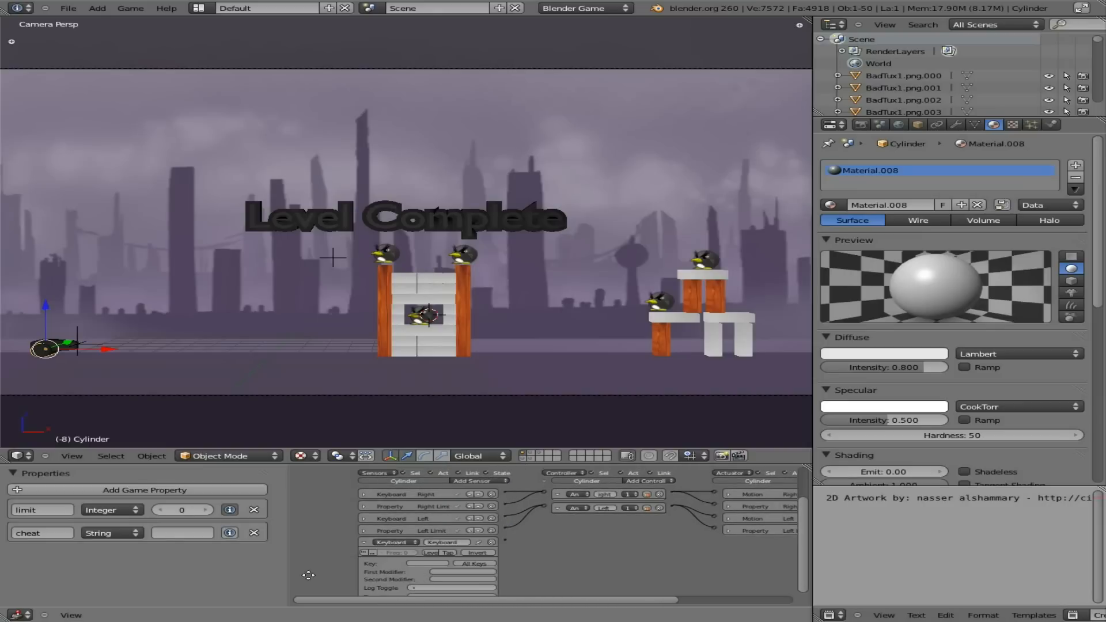
middle_click_drag(309, 575, 312, 538)
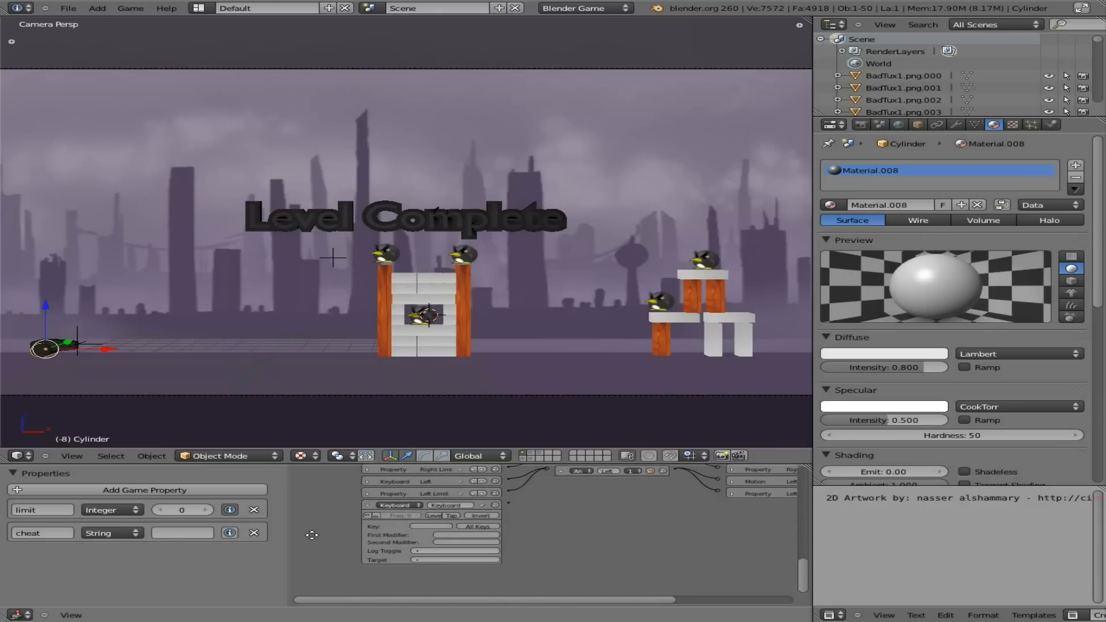
left_click(474, 527)
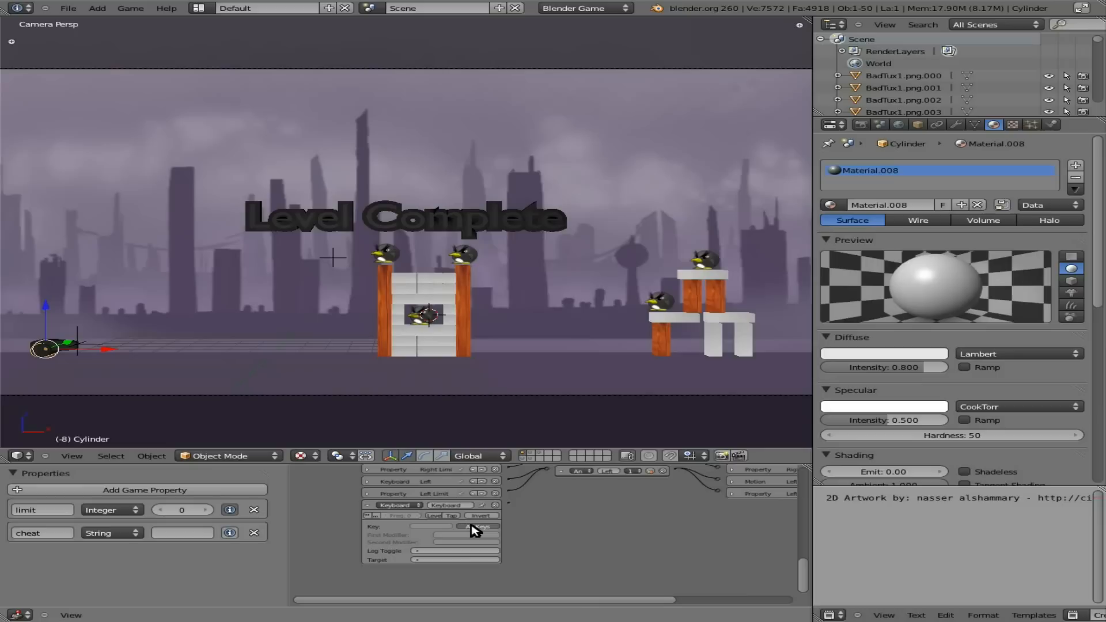
left_click(440, 552)
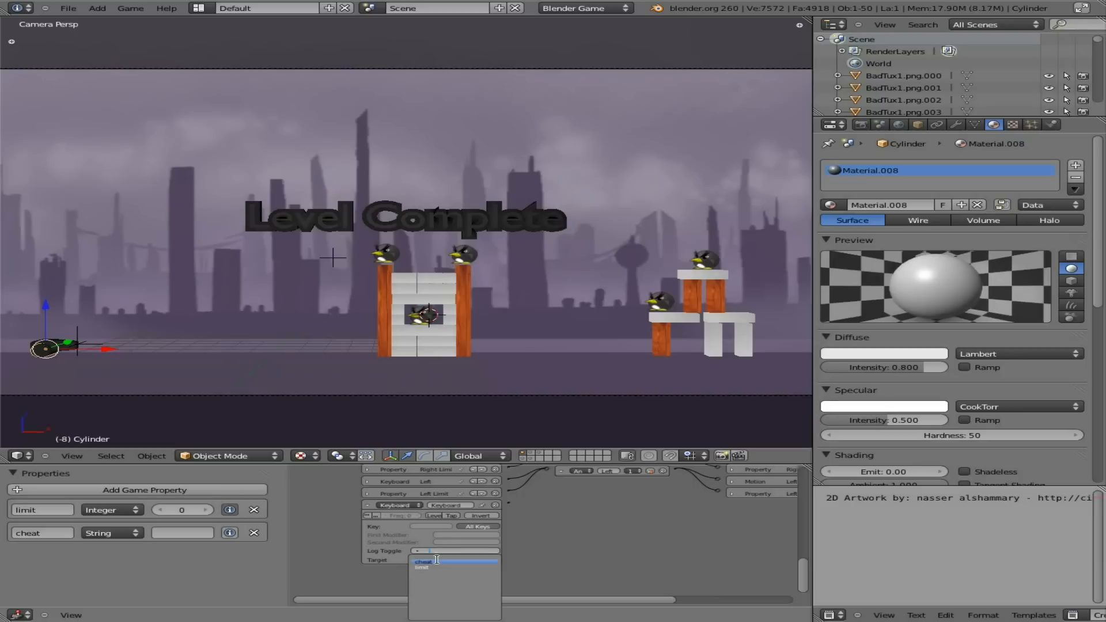
left_click(428, 561)
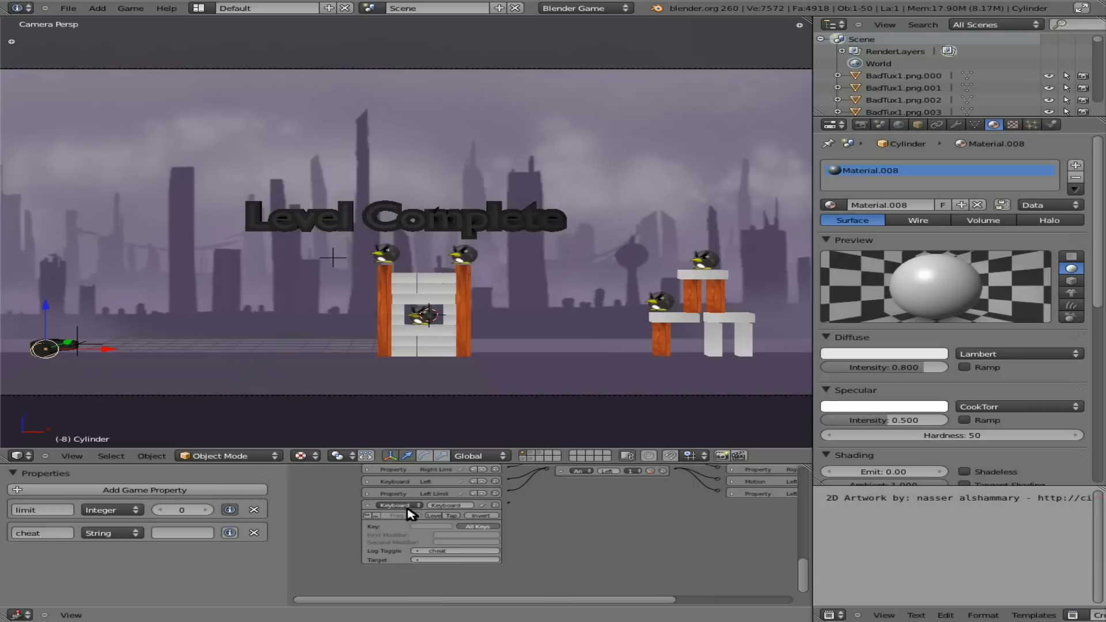
left_click(367, 506)
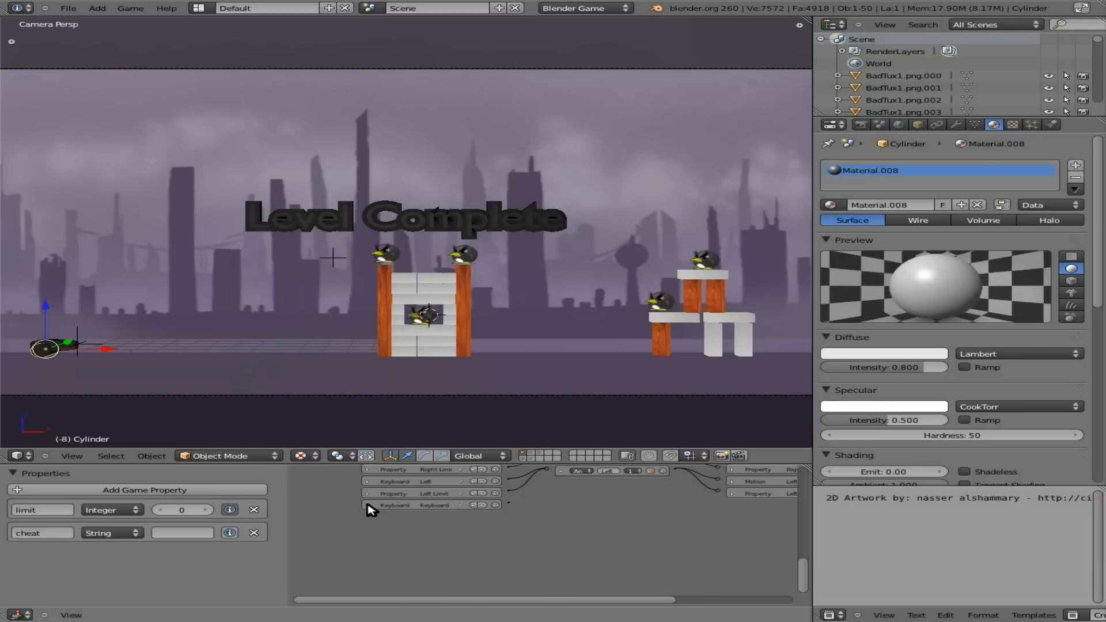
Rename the new Keyboard sensor as Cheat and collapse it.
middle_click_drag(410, 544, 371, 573)
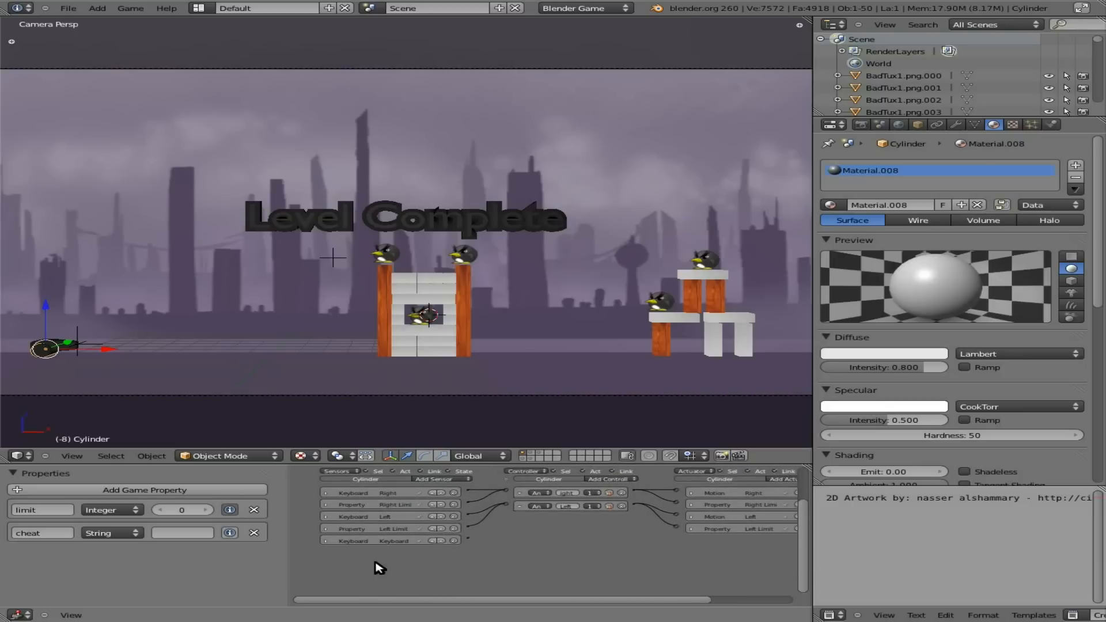
left_click(326, 540)
type("Cheat")
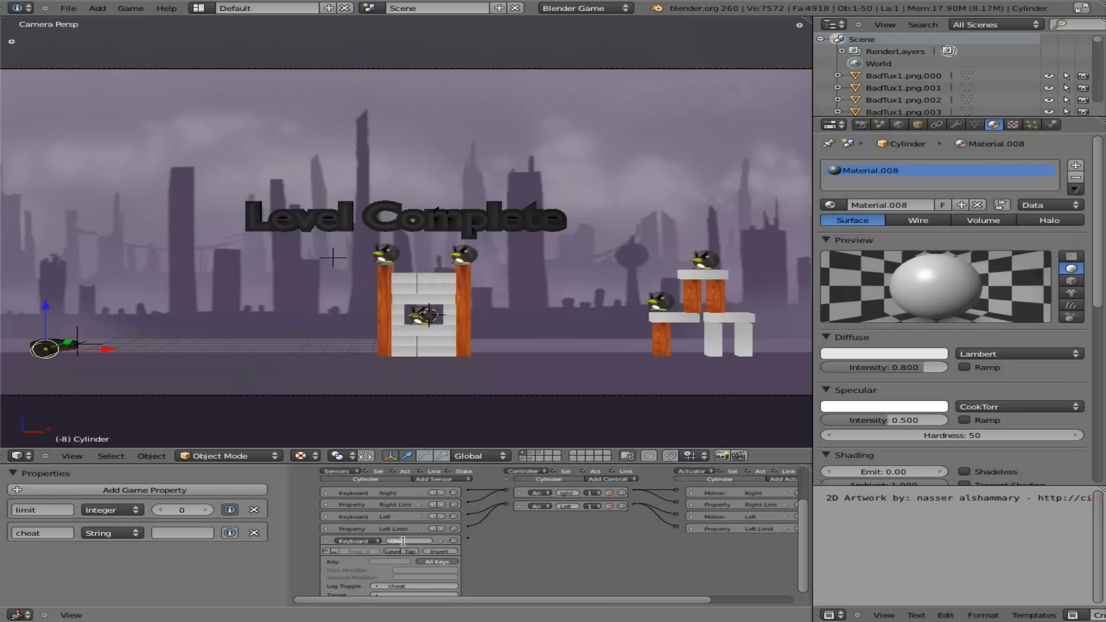
key("Return")
left_click(325, 540)
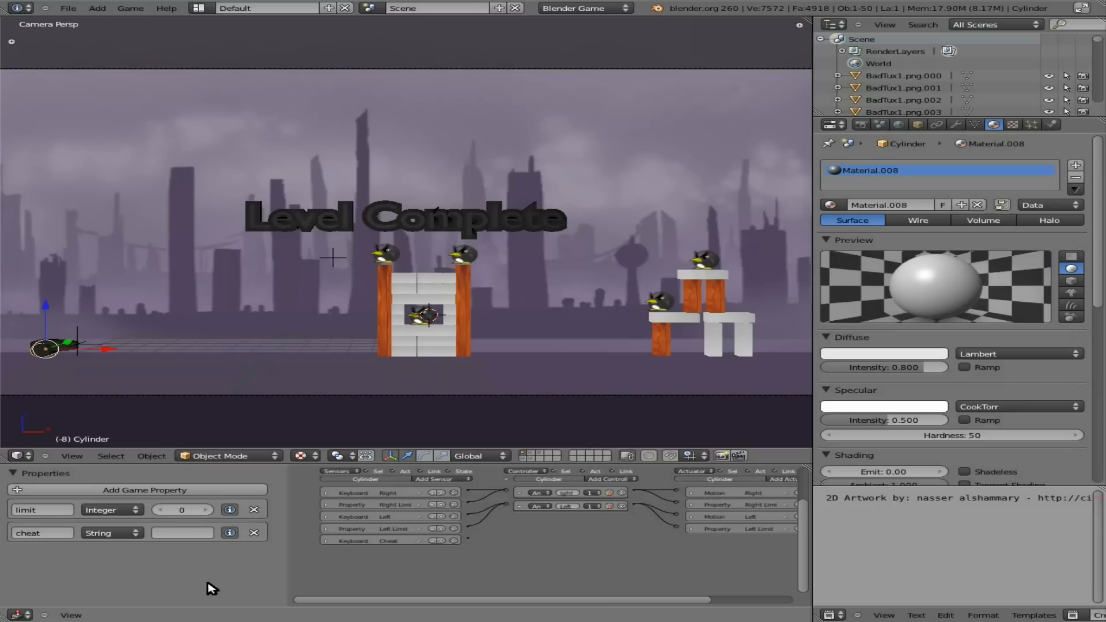
Run the game to test whether typed keys are logged in the cylinder's cheat property, and exit the game.
key("p")
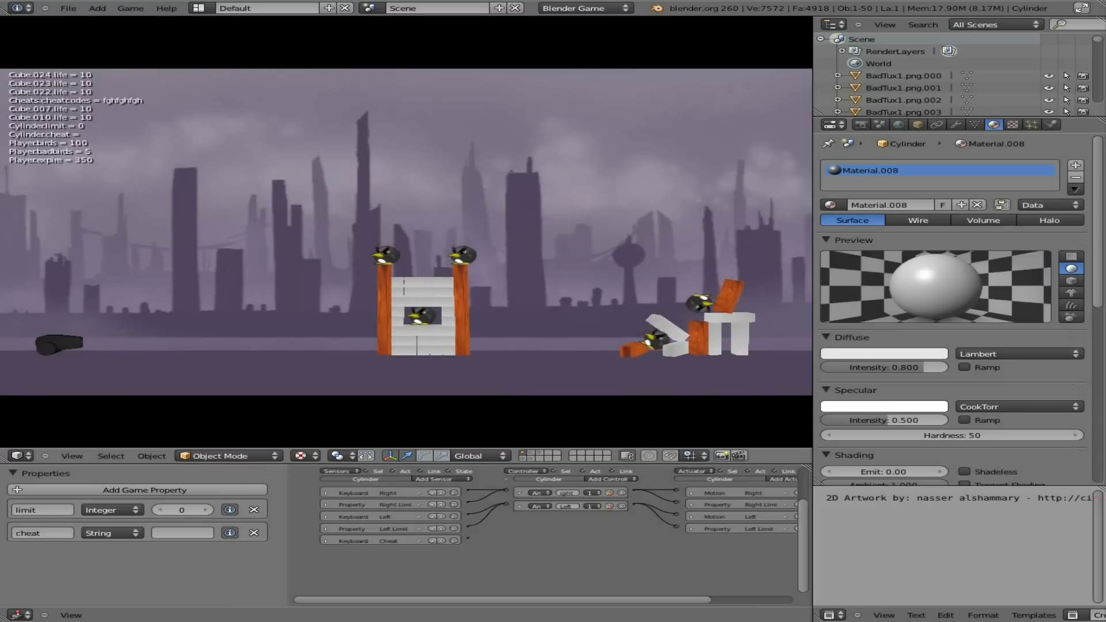
key("Escape")
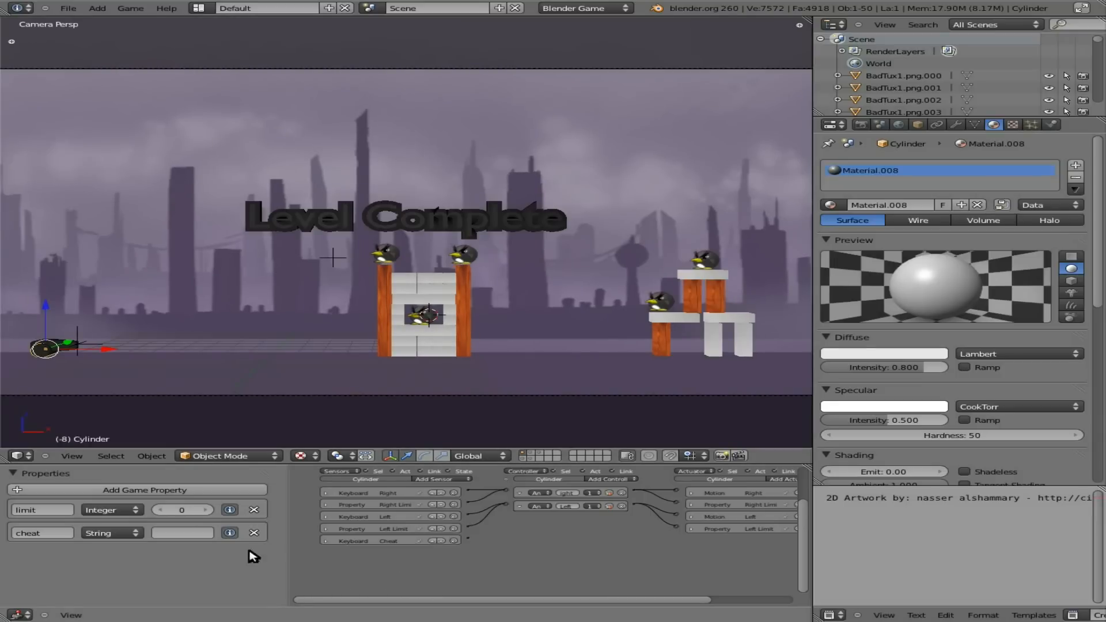
Add a Property sensor to the cylinder that compares the cheat property with a value using Equal evaluation.
left_click(444, 480)
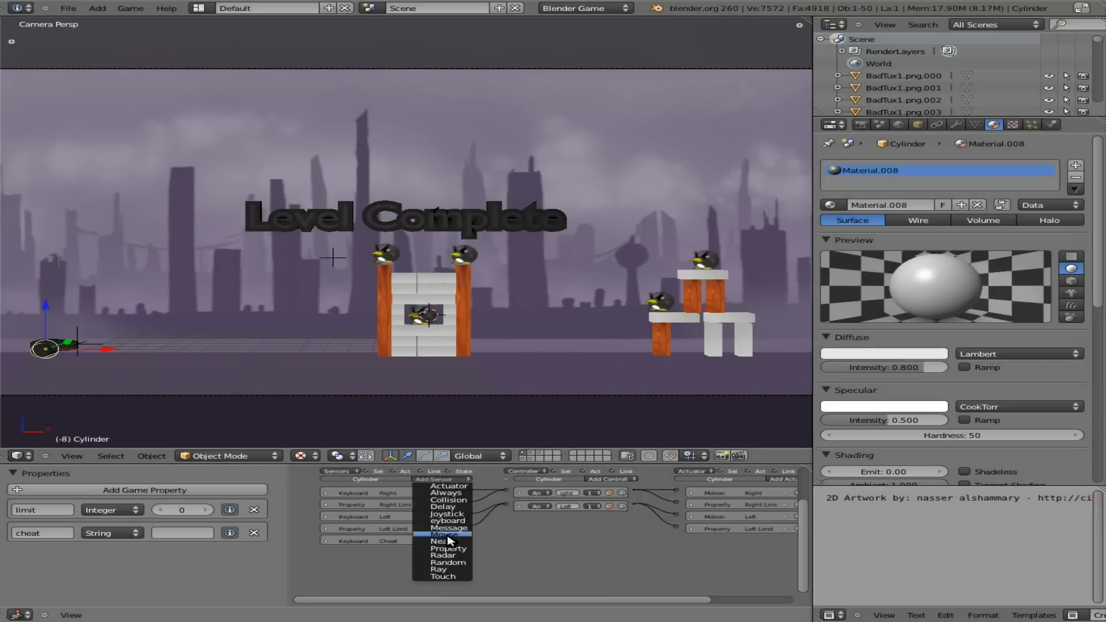
left_click(452, 548)
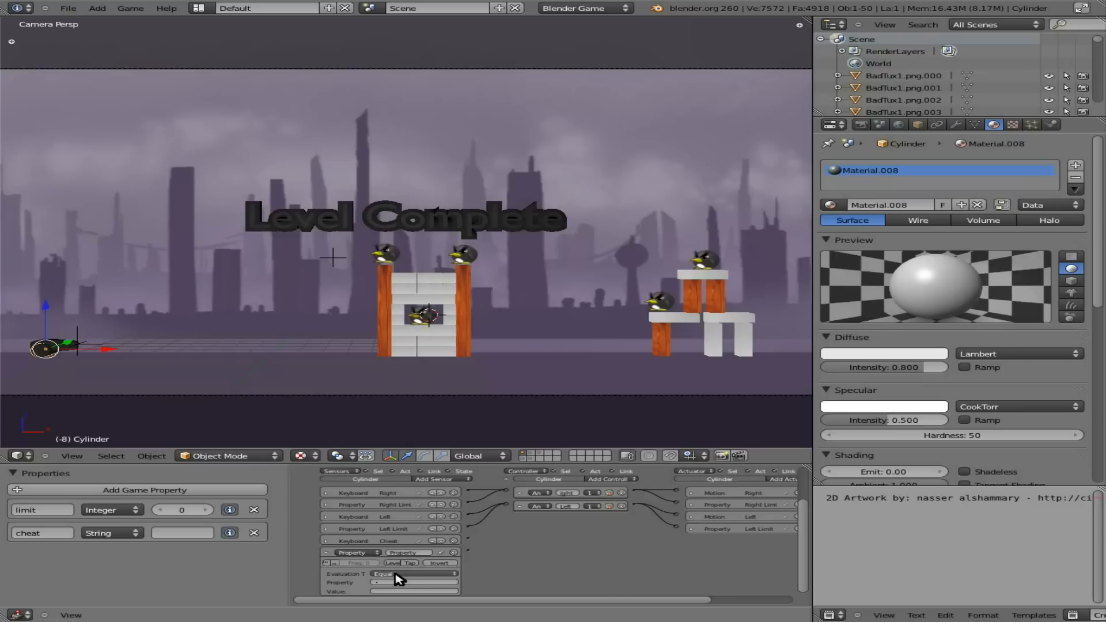
left_click(394, 582)
left_click(396, 521)
left_click(646, 580)
Add an And controller to the cylinder's logic.
middle_click_drag(647, 578, 558, 562)
left_click(535, 474)
left_click(534, 479)
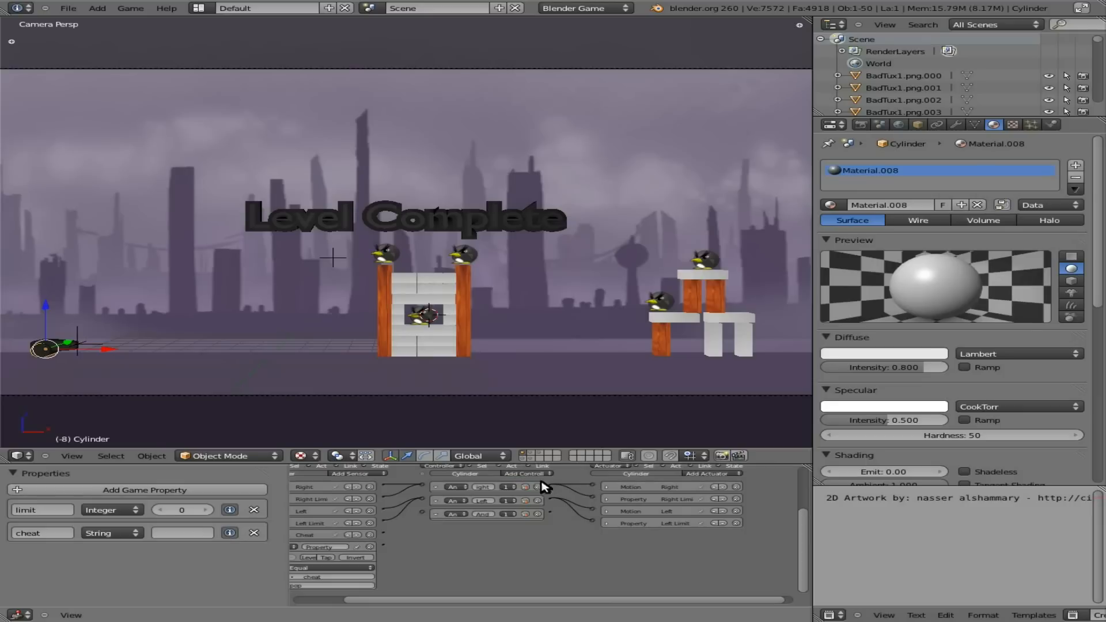
Add a Property actuator in Assign mode for the cheat property, and link the new sensor to it through the And controller.
left_click(729, 474)
left_click(718, 543)
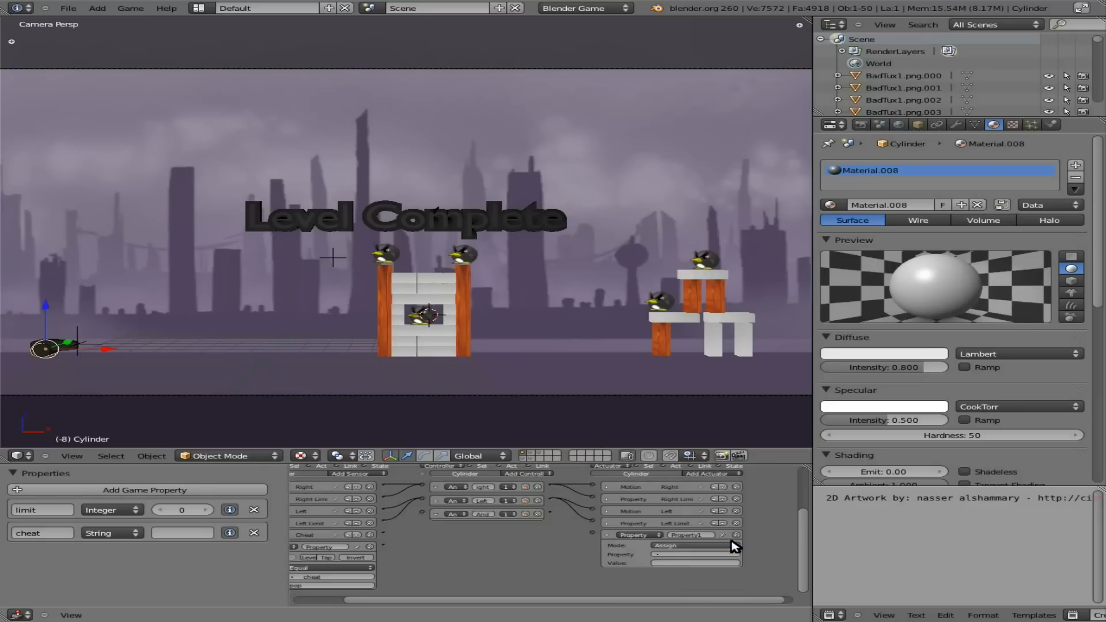
left_click(665, 553)
left_click(668, 492)
left_click_drag(383, 545, 425, 513)
left_click_drag(550, 513, 592, 533)
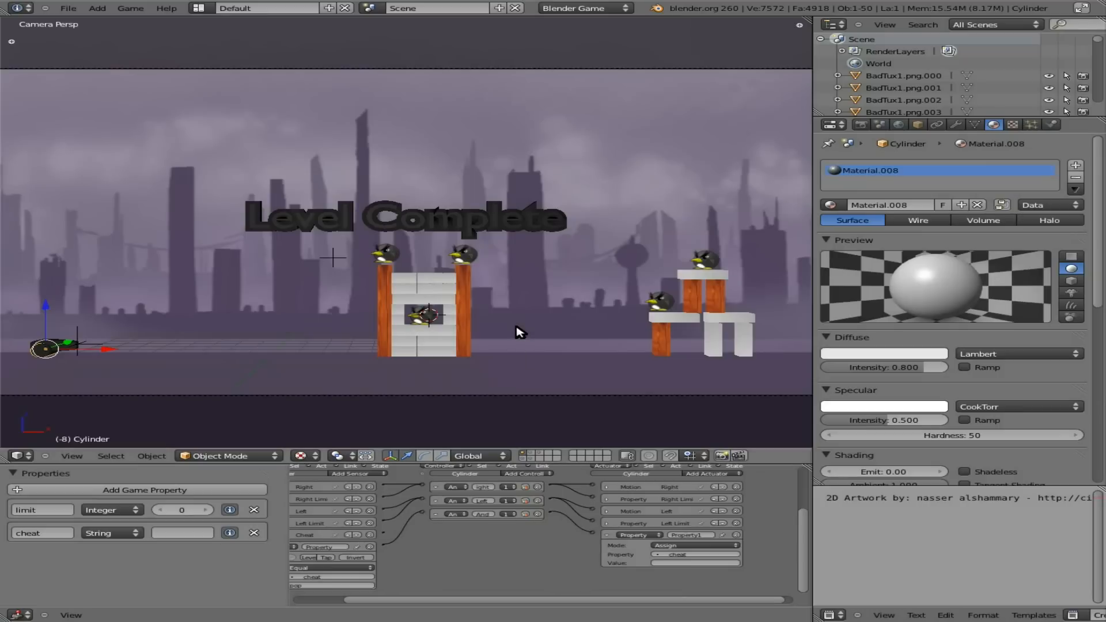
Run the game, enter random letters followed by Return to test clearing of the cheat property, and exit the game.
key("p")
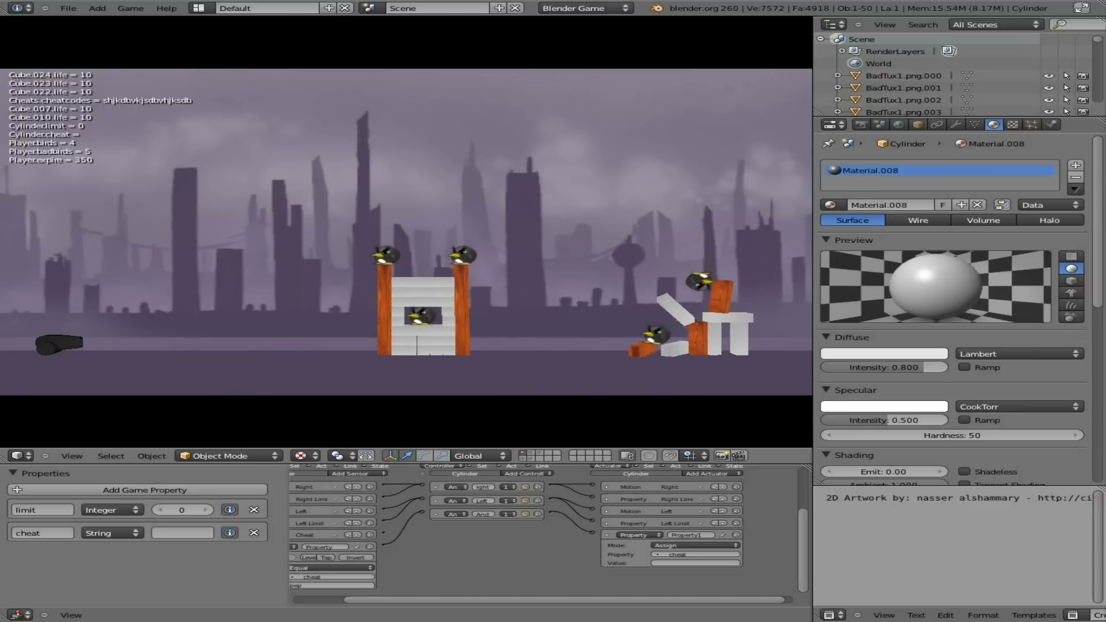
type("vjksbdvkjhbsjkdvbskjdbvjksbdvkjsbdv")
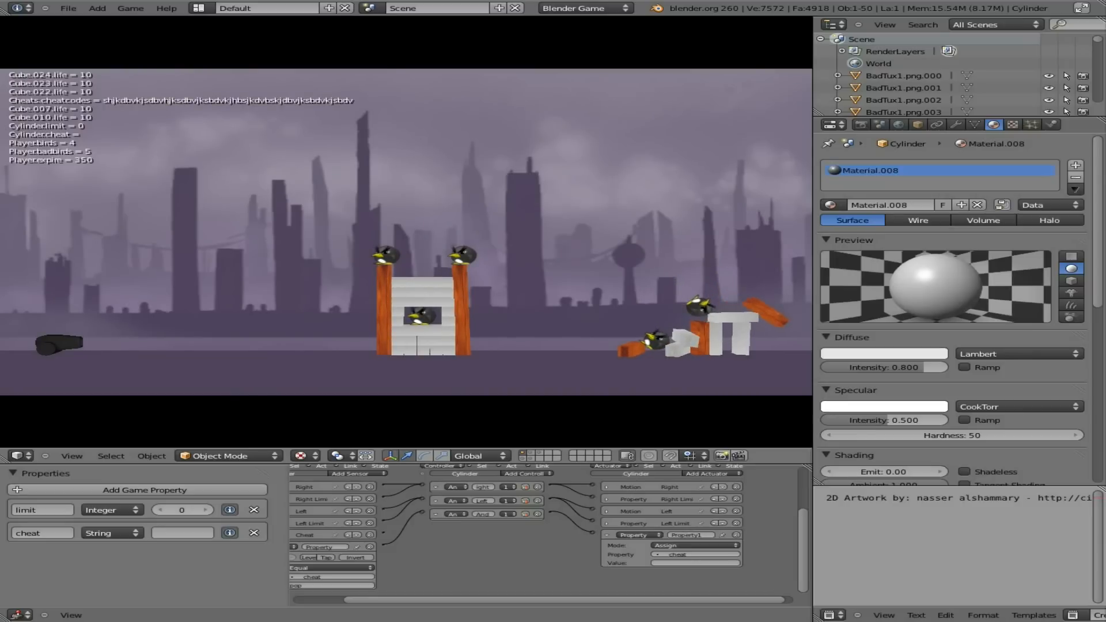
key("Return")
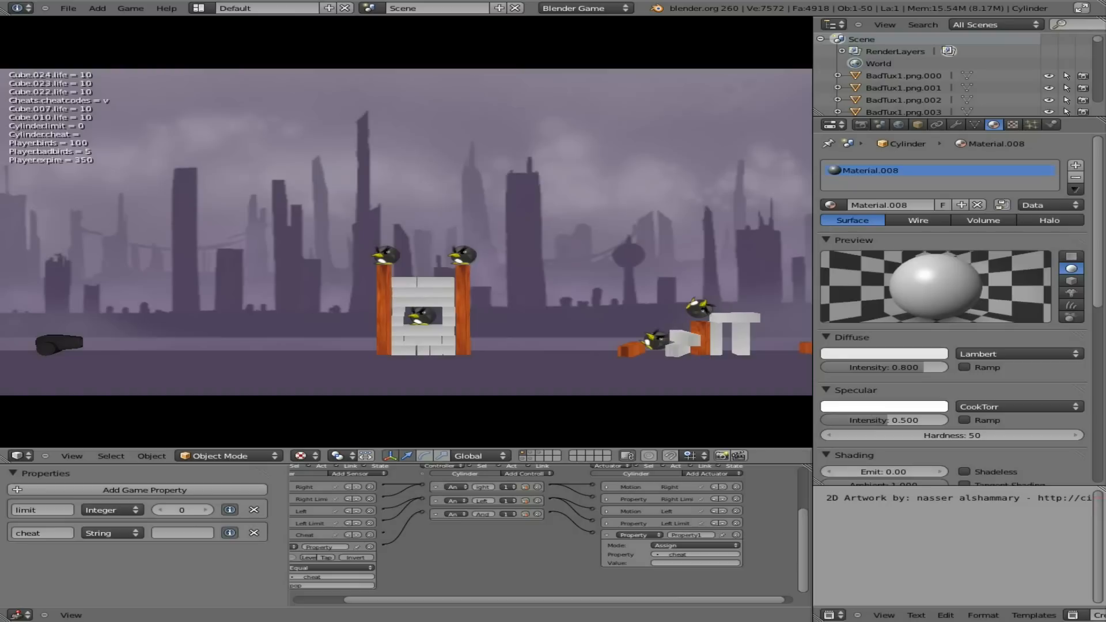
type("vsdv")
key("Return")
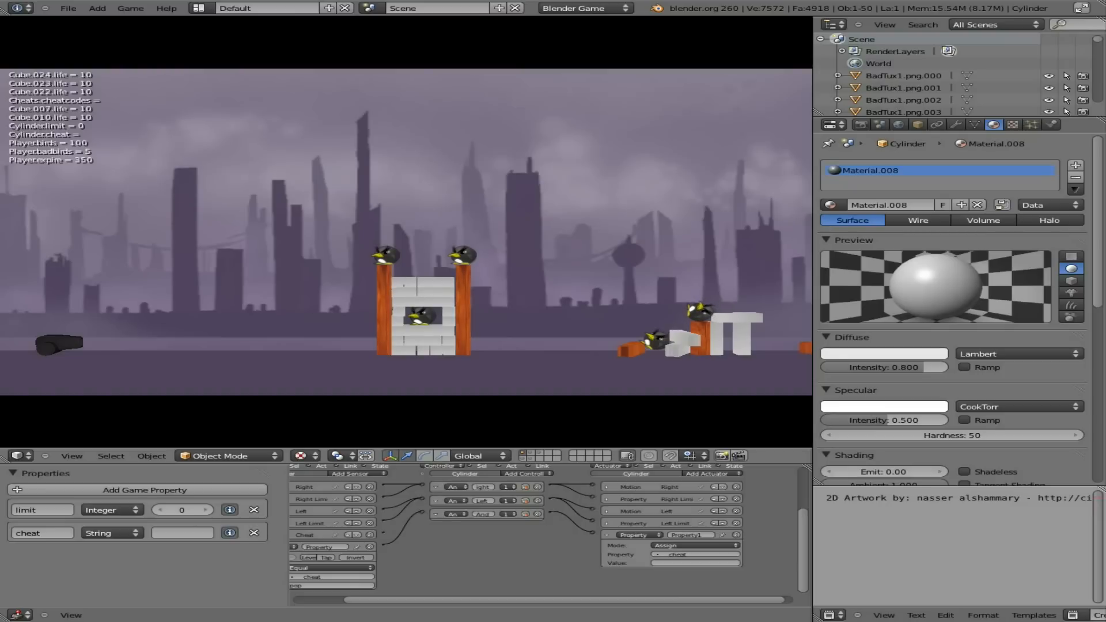
key("Return")
key("Escape")
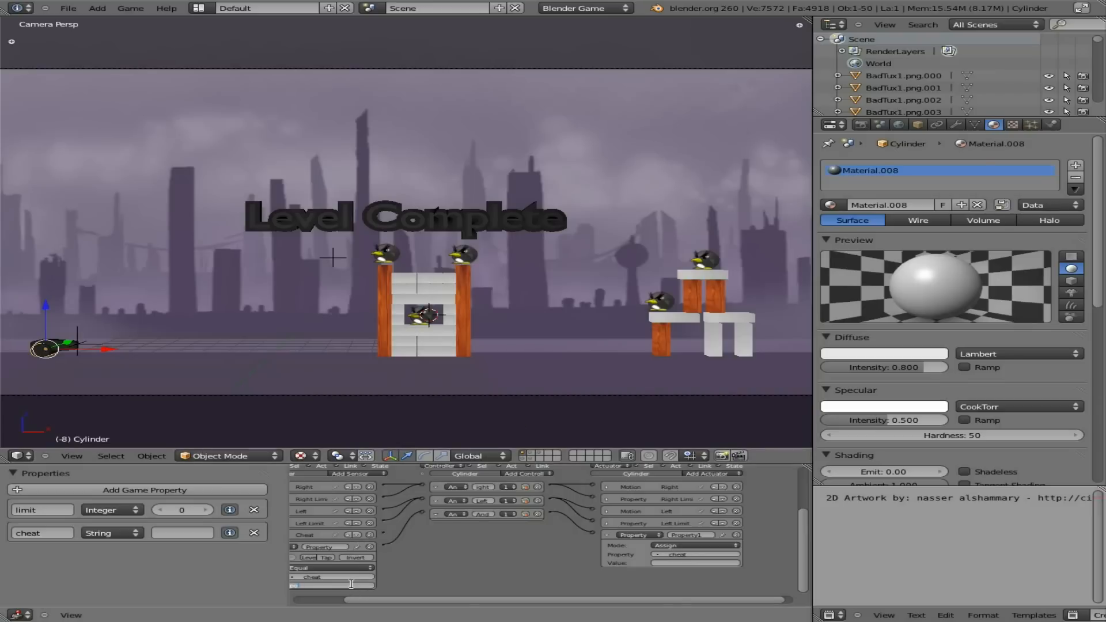
Close the Property sensor's value entry, run the game again to retest clearing the cheat property with Return, and exit.
left_click(489, 580)
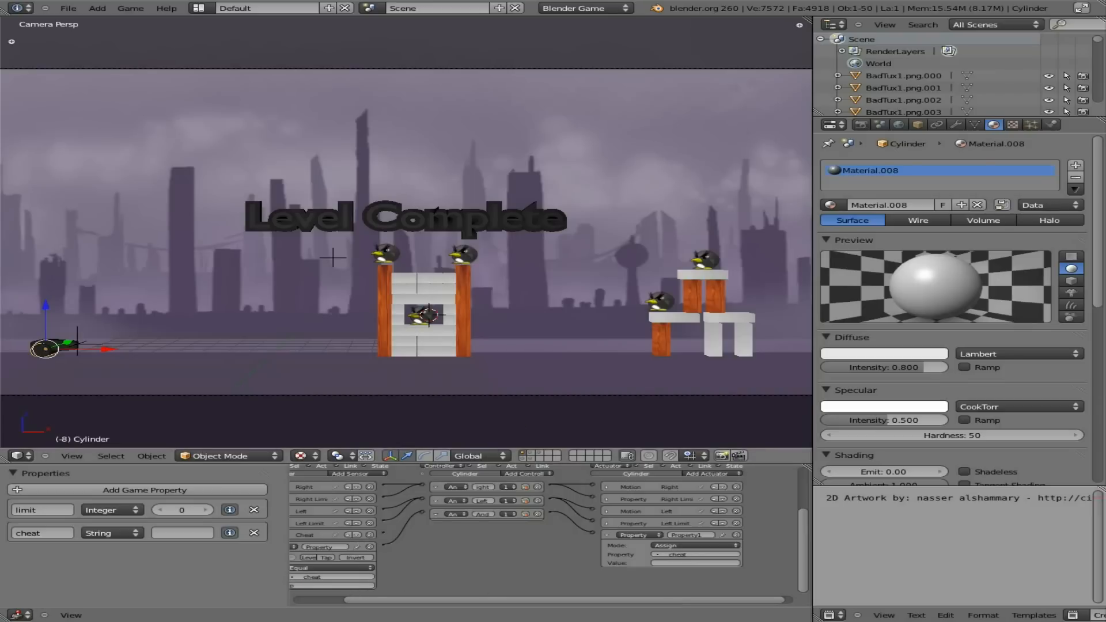
key("p")
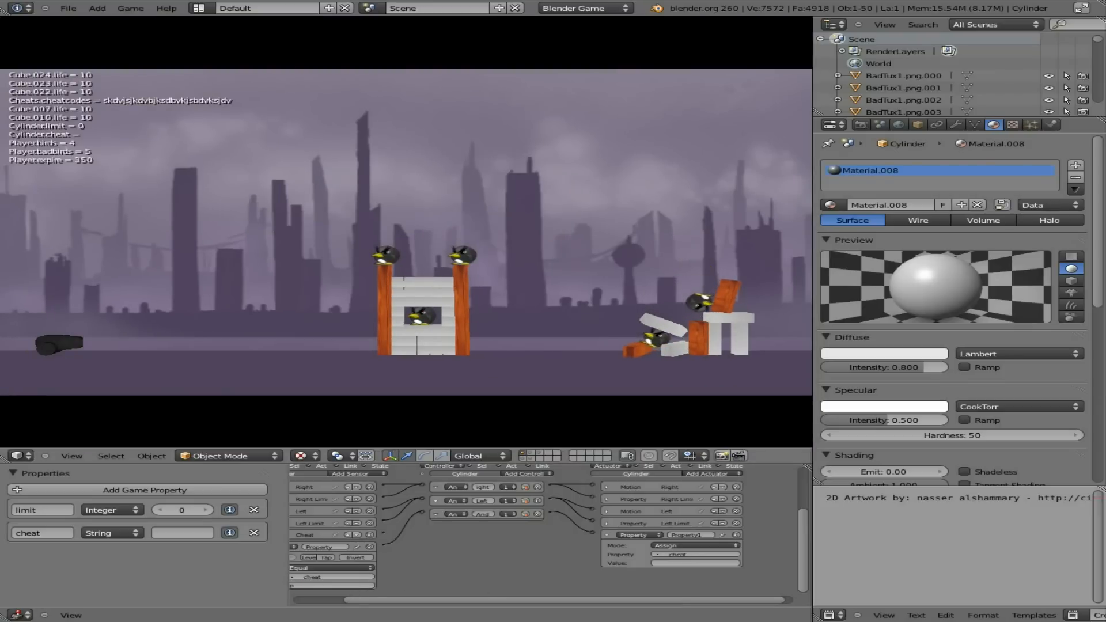
key("Return")
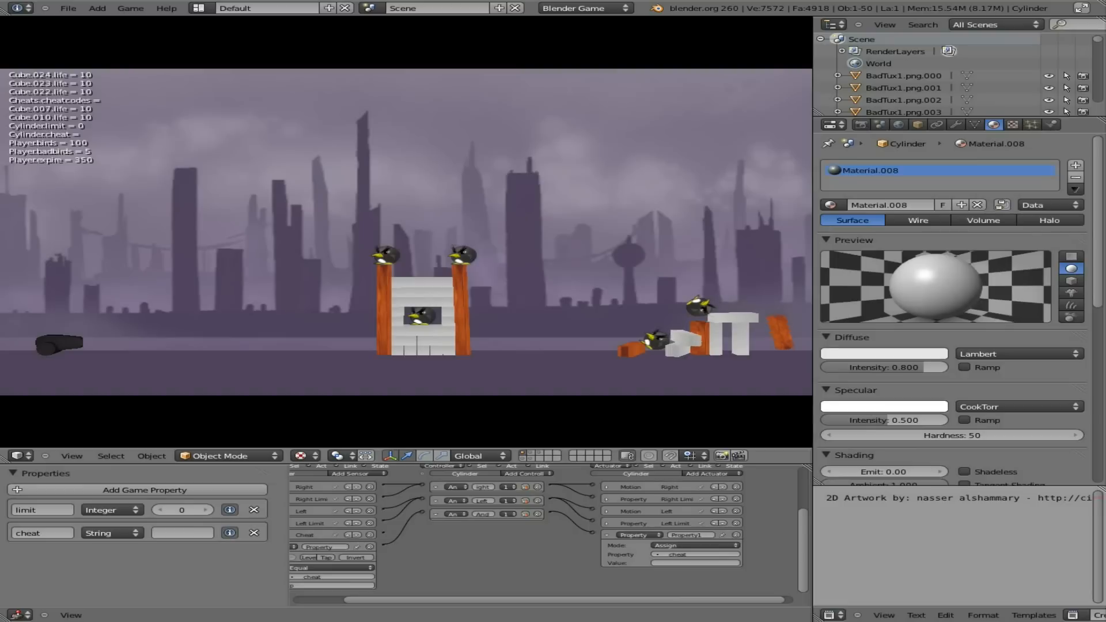
key("Escape")
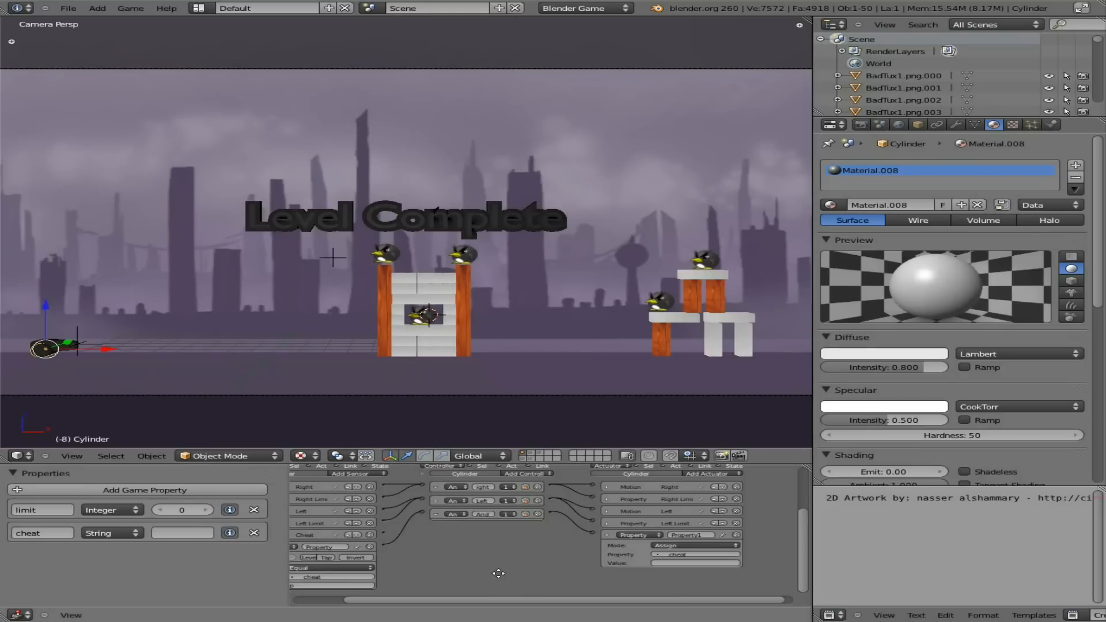
Rename the new Property sensor and actuator as cheat clear and the And controller as clear, and collapse the logic bricks.
middle_click_drag(498, 572, 562, 552)
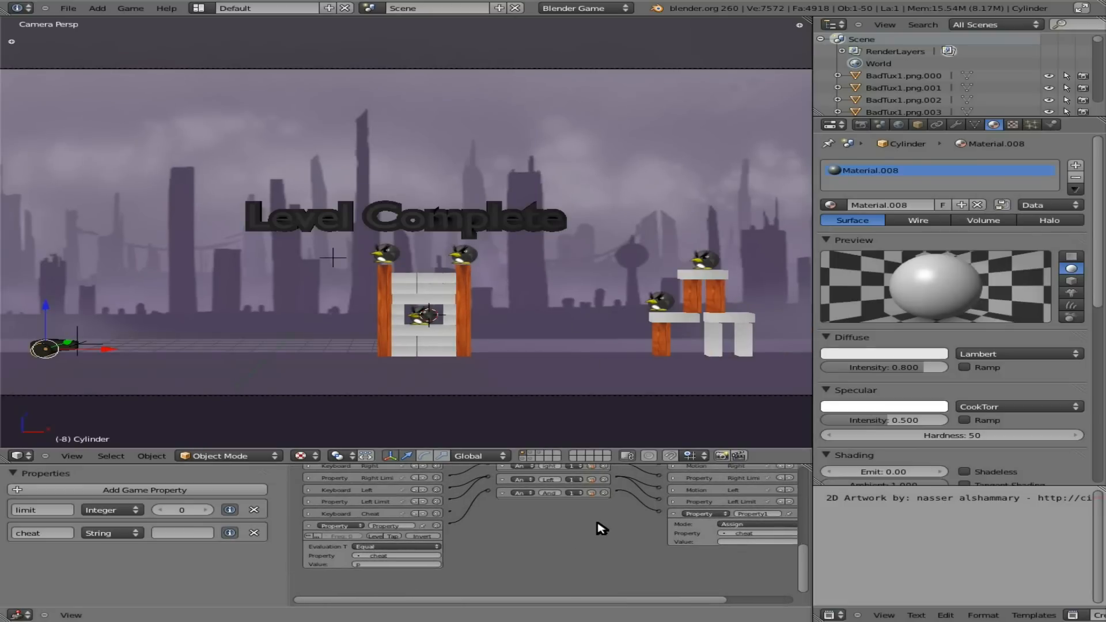
left_click(673, 513)
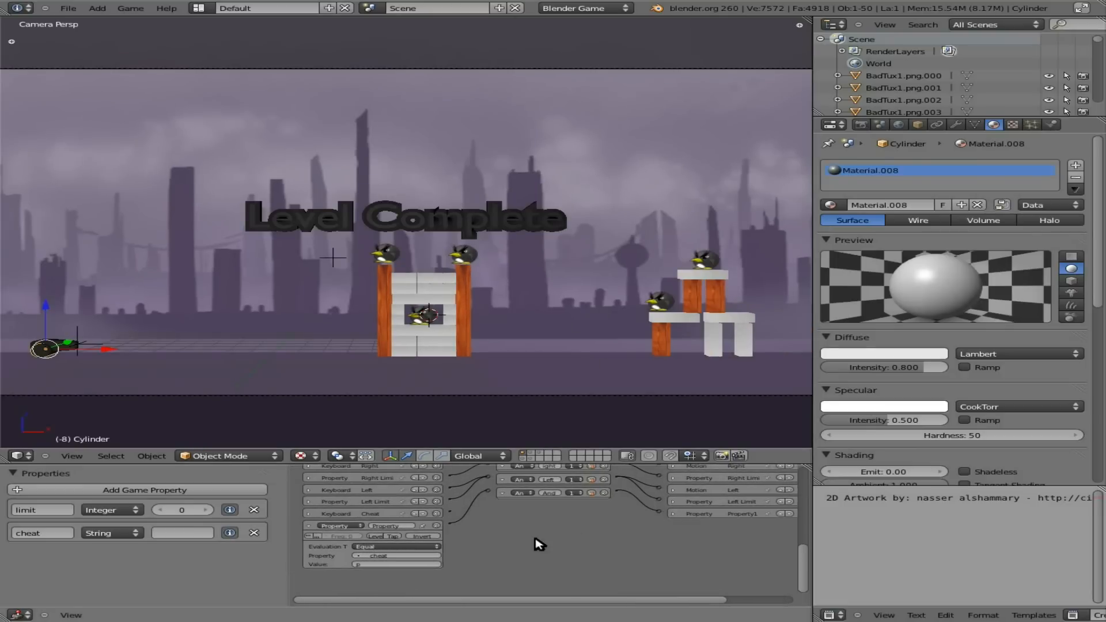
left_click(672, 513)
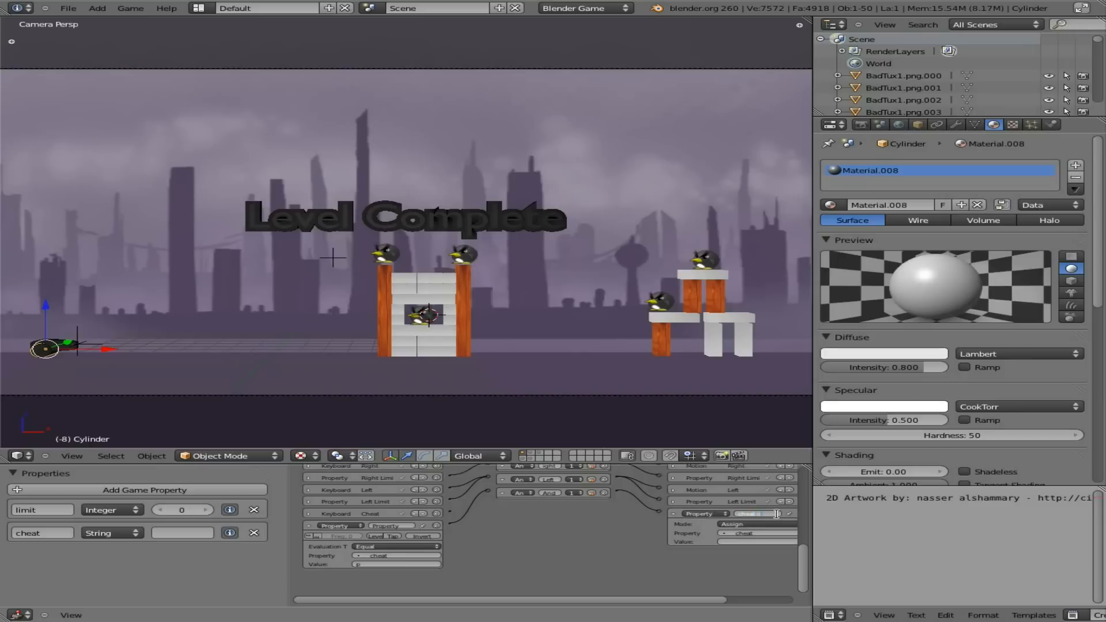
type("set")
key("Return")
key("Return")
key("Return")
double_click(399, 527)
key("Return")
left_click(309, 526)
left_click(672, 513)
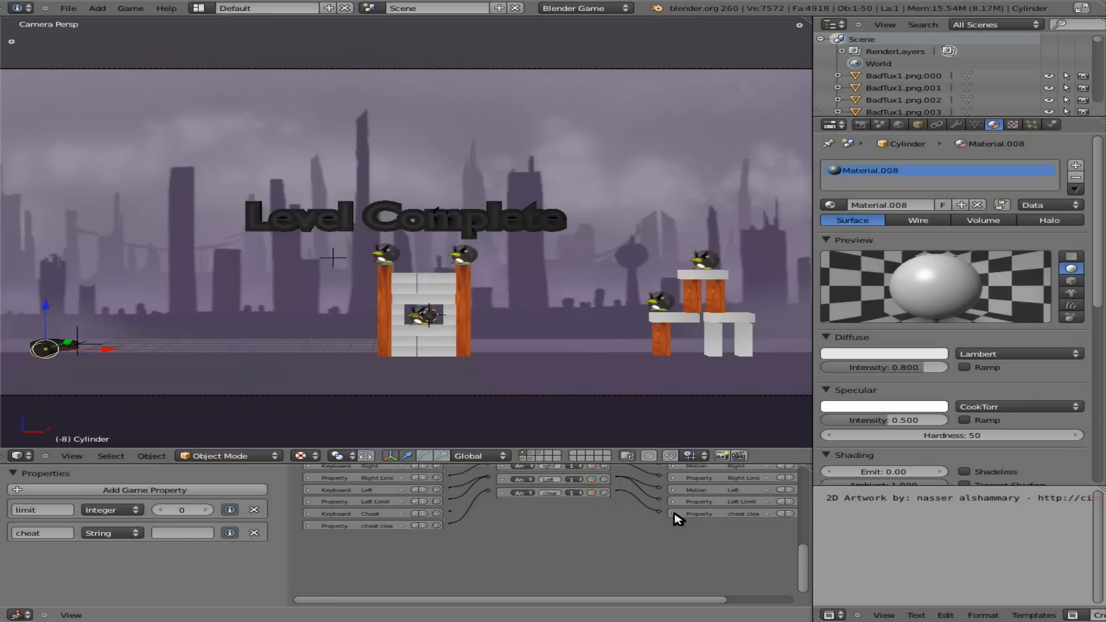
Add a second Property sensor named cheat set that checks whether the cheat property equals mover.
middle_click_drag(480, 560, 495, 583)
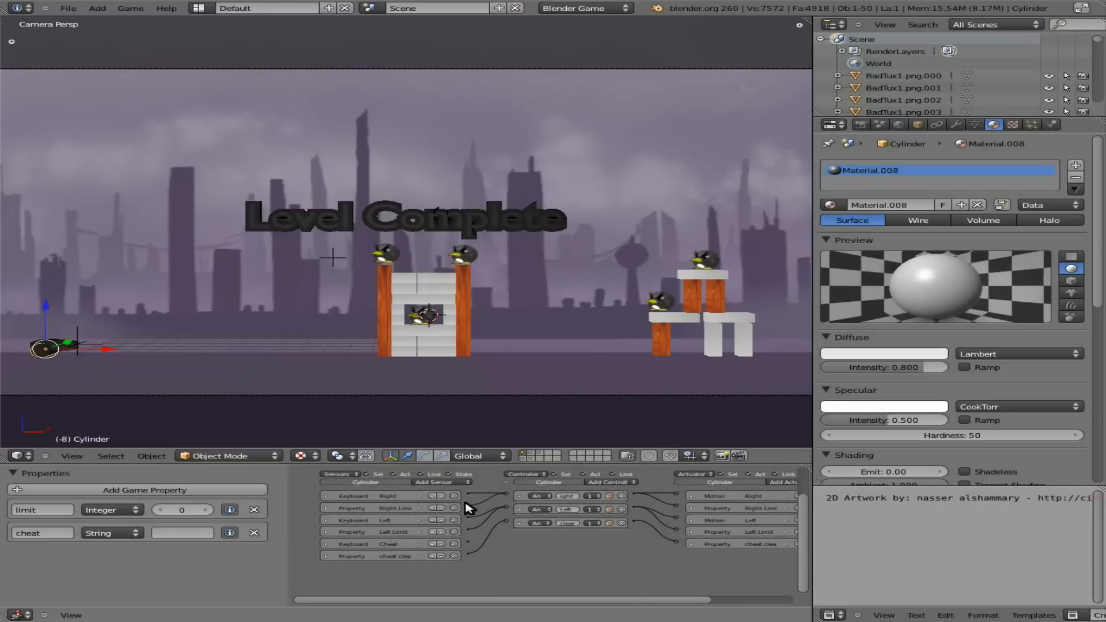
left_click(449, 482)
left_click(448, 552)
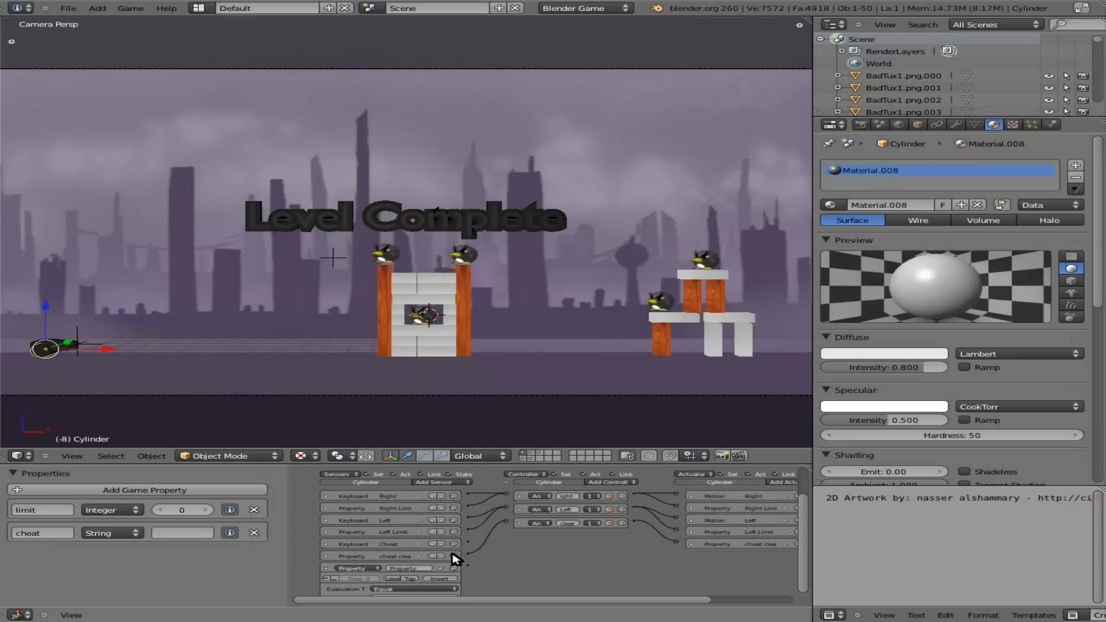
middle_click_drag(501, 572, 488, 550)
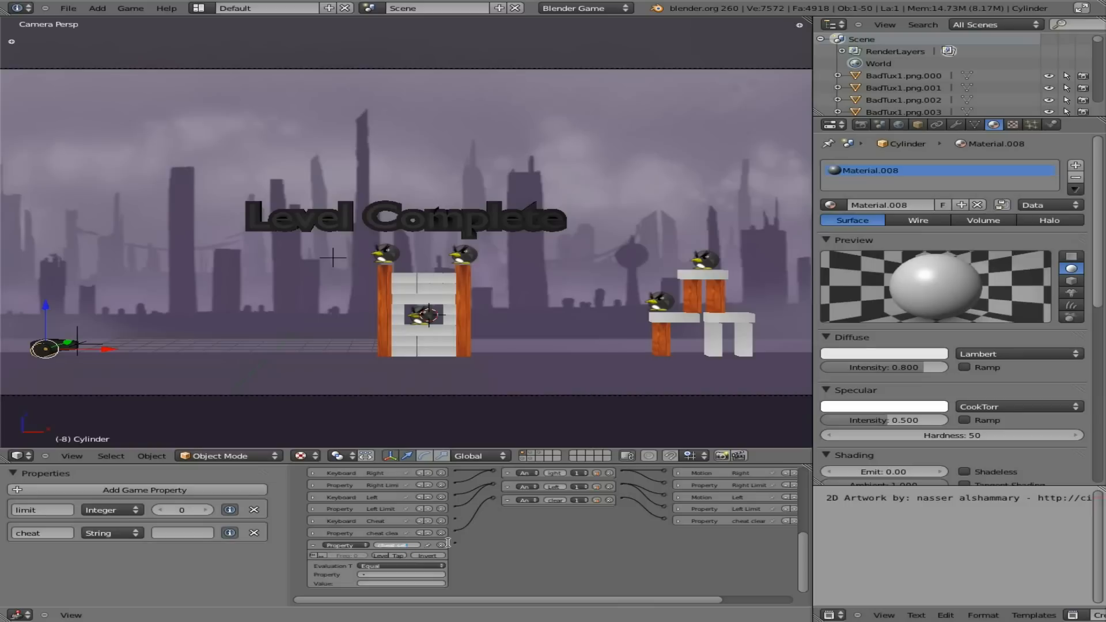
left_click(392, 574)
left_click(386, 511)
left_click(389, 582)
key("Return")
Add another And controller and link the cheat set sensor to it.
middle_click_drag(579, 535, 504, 558)
left_click(519, 479)
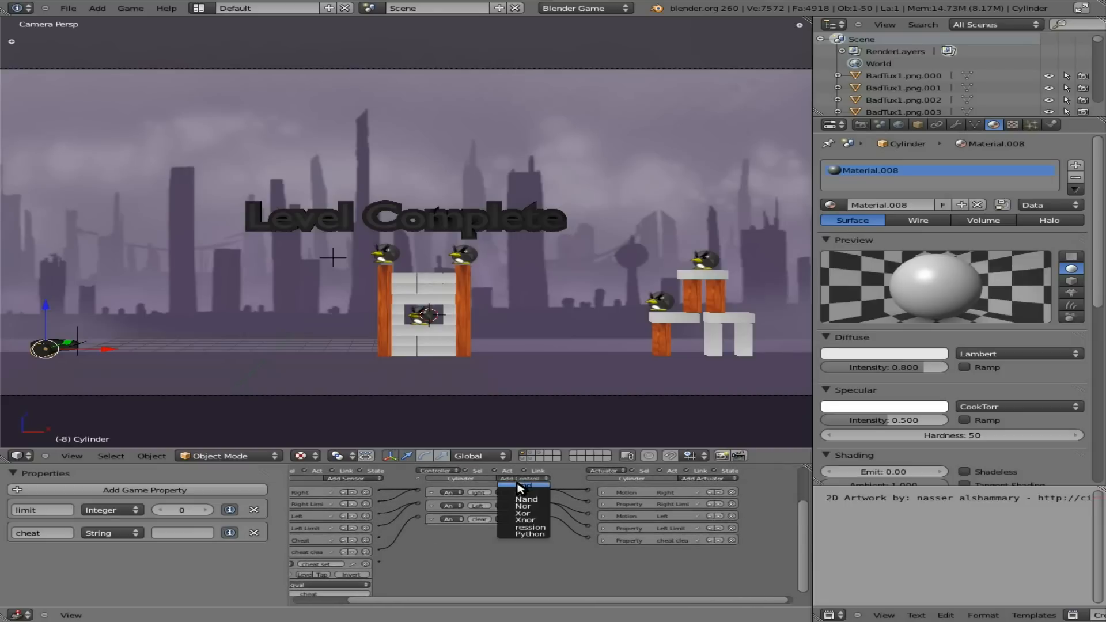
left_click(521, 486)
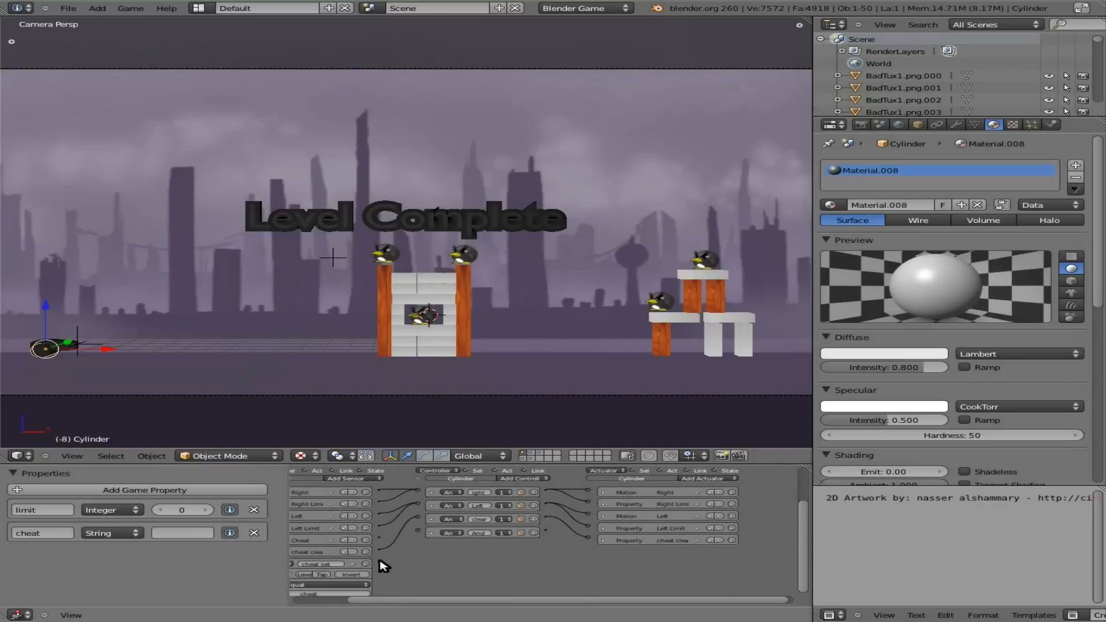
left_click_drag(379, 539, 419, 530)
Add an Integer game property named cheat set to the cylinder.
left_click(709, 479)
left_click(185, 491)
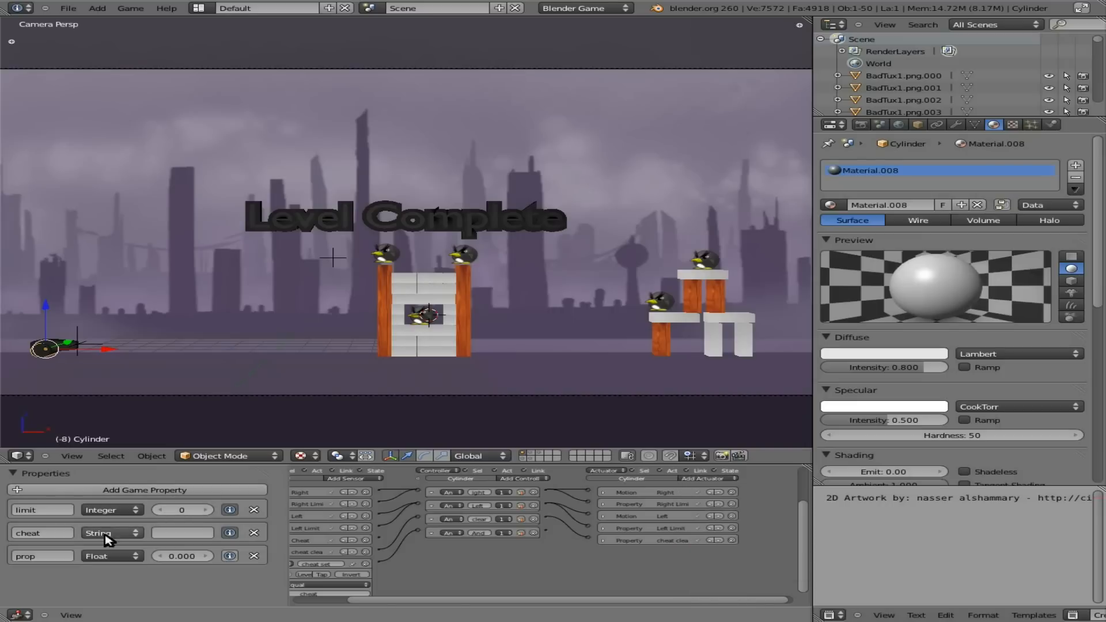
left_click(118, 556)
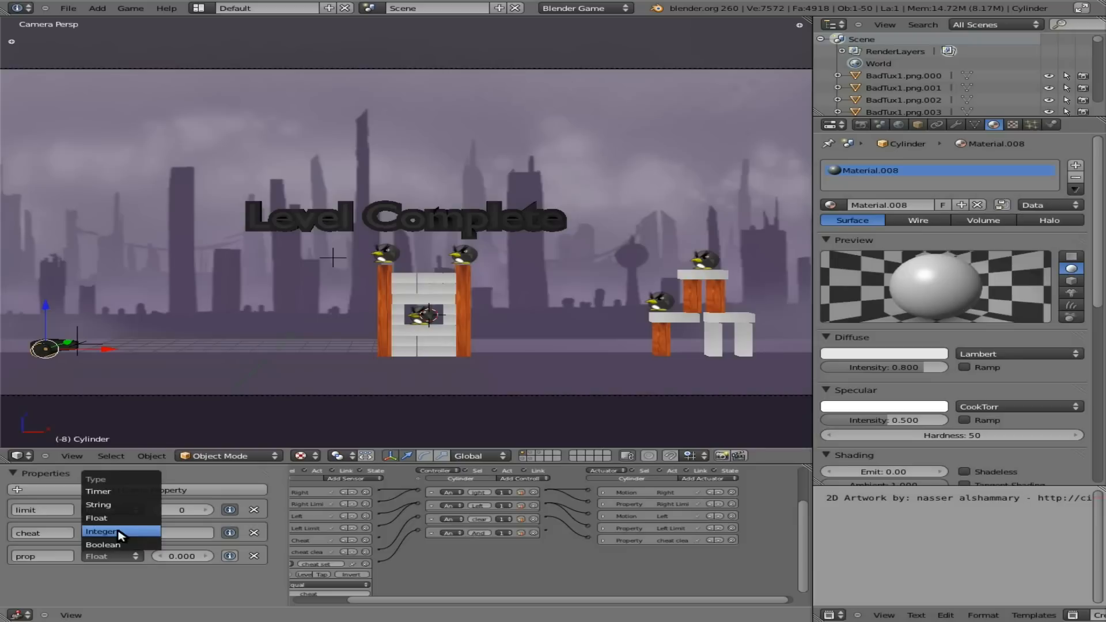
left_click(118, 531)
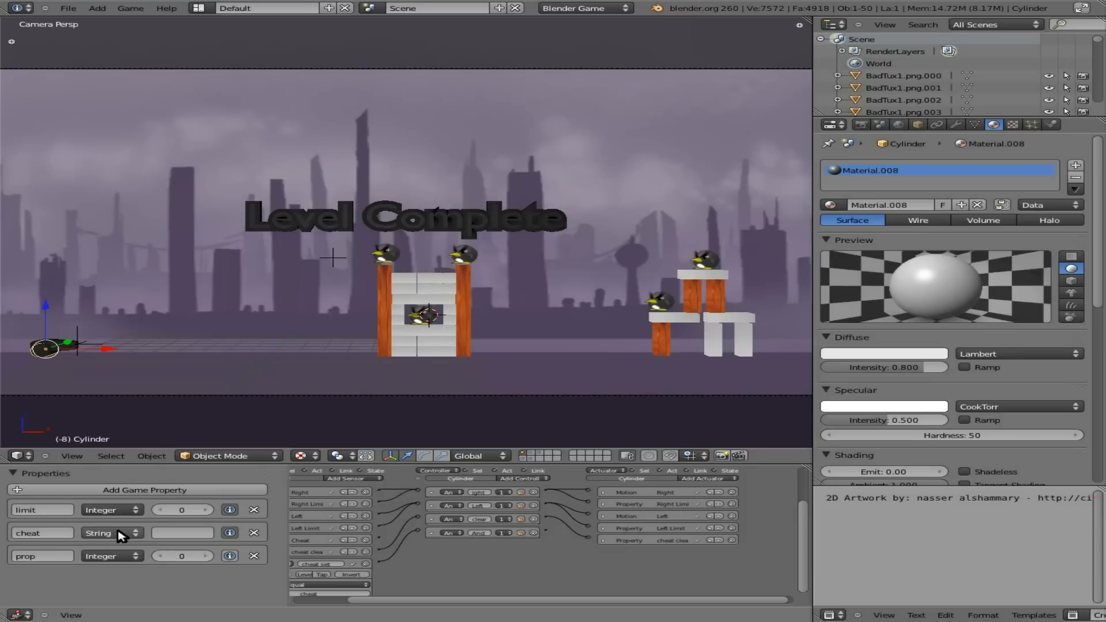
left_click(48, 556)
type("cheat set")
key("Return")
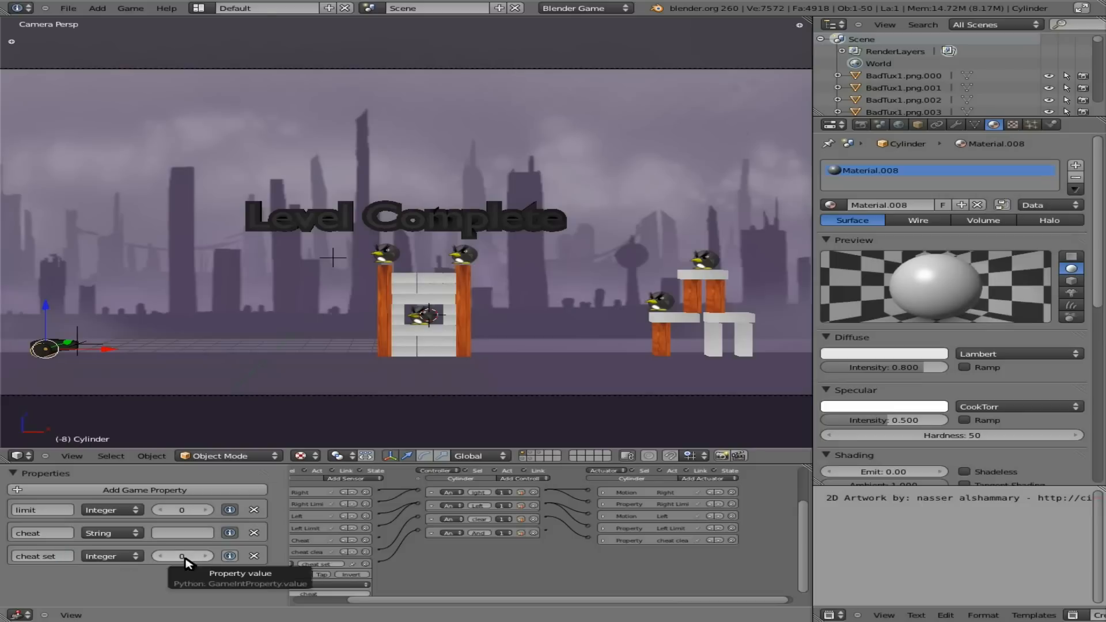
Add a Property actuator that assigns the value 1 to the cheat set property.
left_click(706, 479)
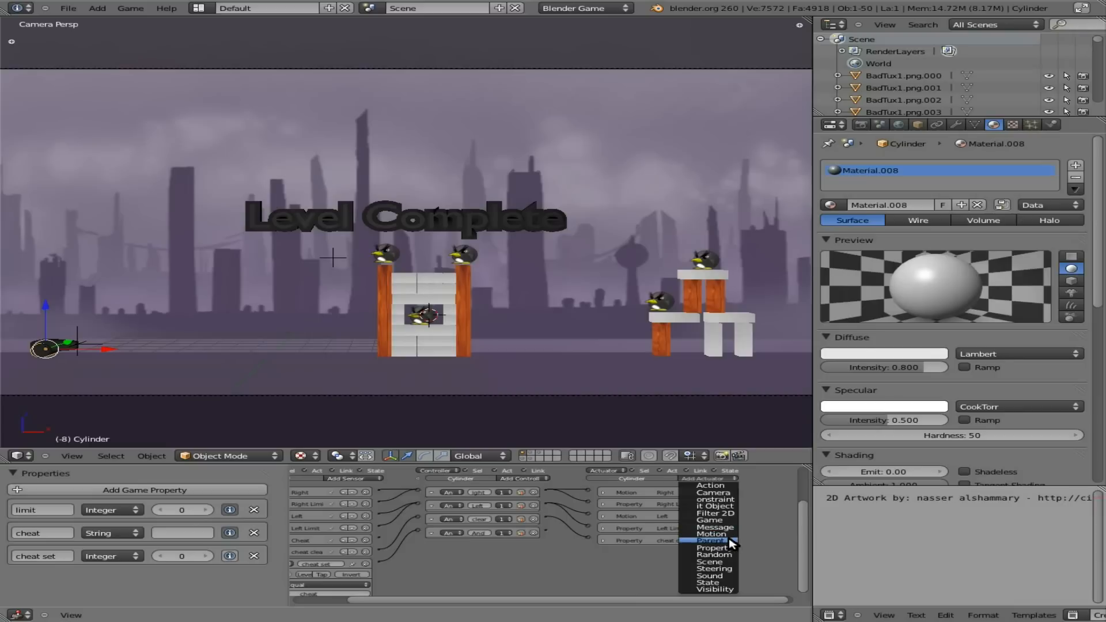
left_click(716, 548)
left_click(682, 571)
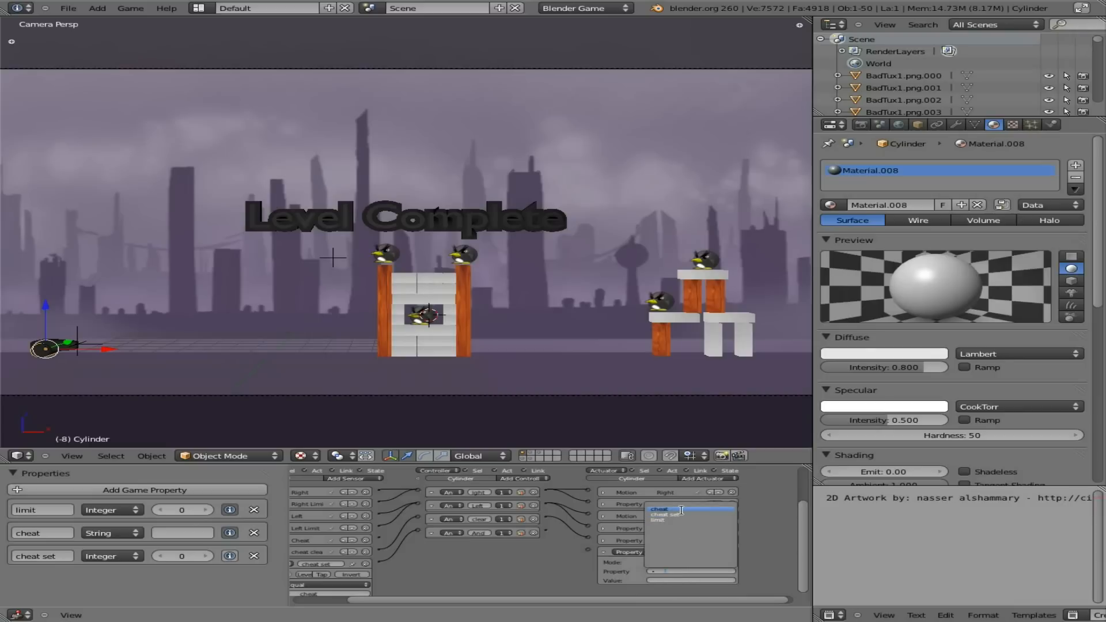
left_click(679, 514)
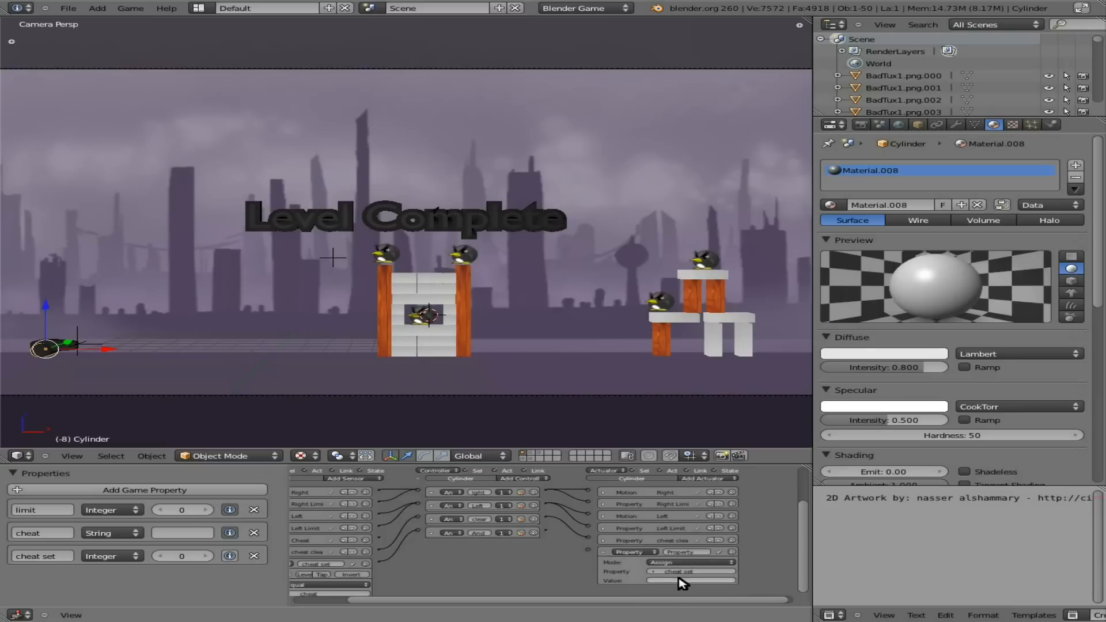
left_click(680, 580)
type("1")
key("Return")
Link the newest And controller to the new Property actuator, and collapse the actuator and the cheat set sensor.
left_click_drag(547, 532, 589, 549)
left_click(603, 551)
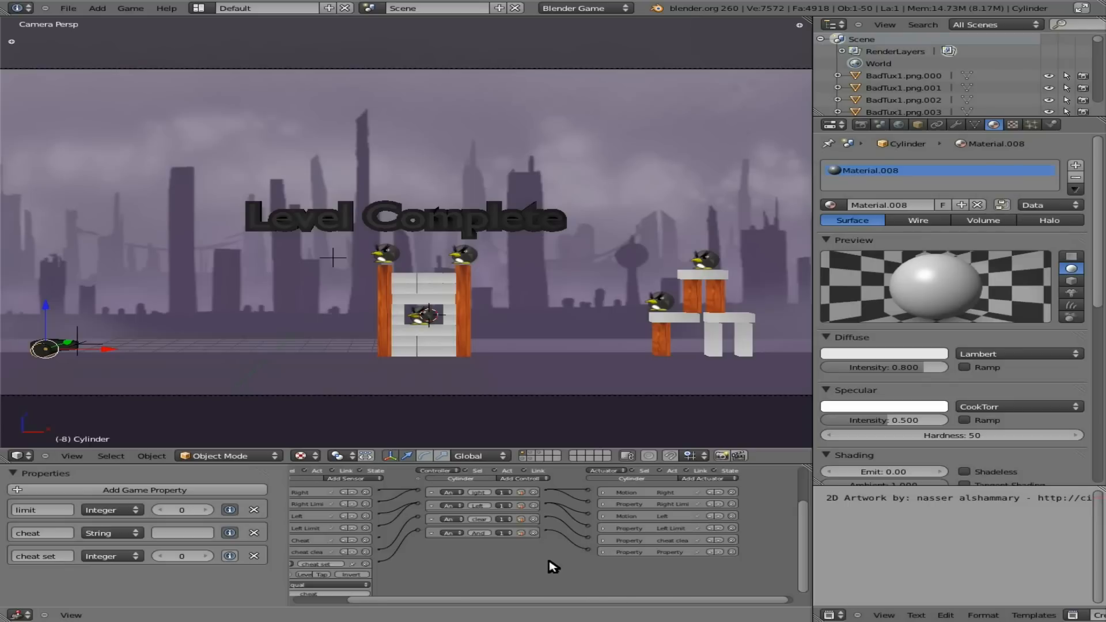
middle_click_drag(549, 561, 632, 528)
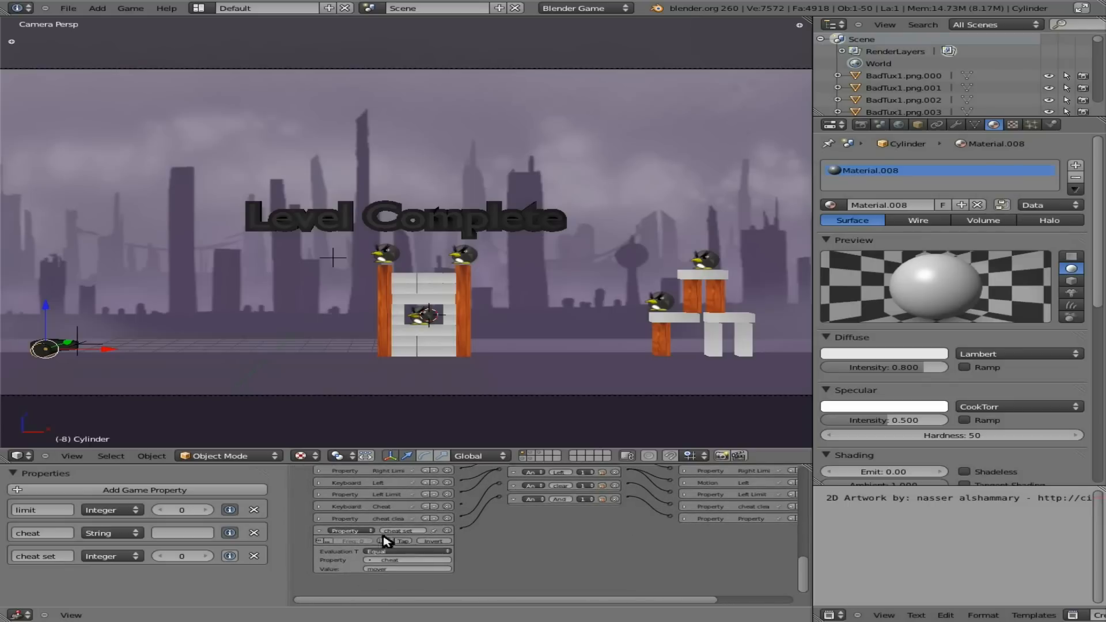
left_click(320, 531)
middle_click_drag(512, 541, 522, 562)
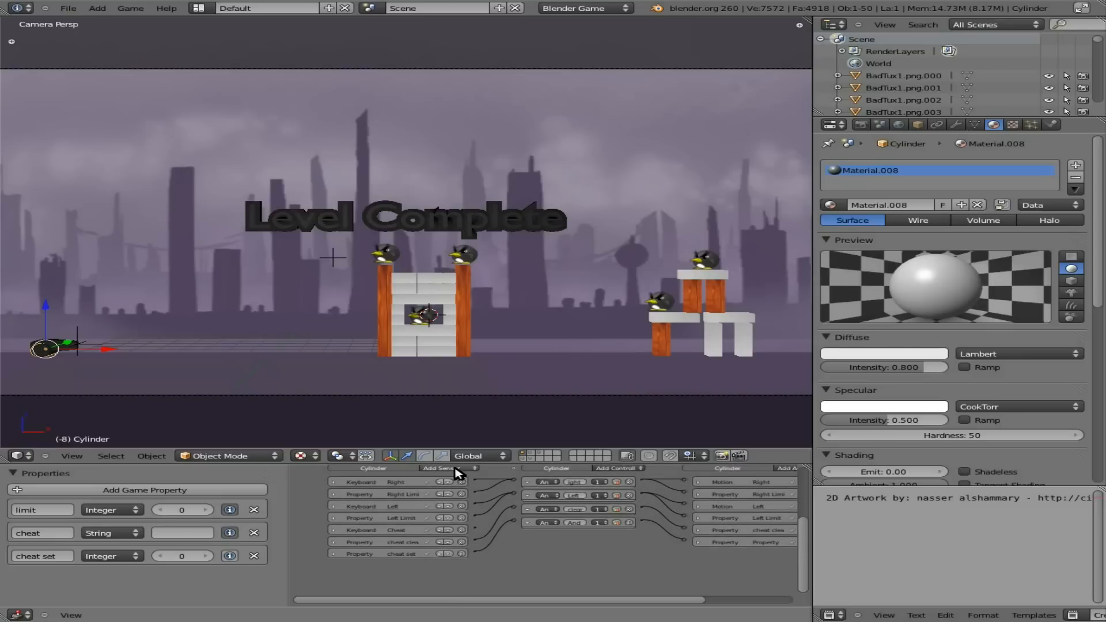
Run the game to test the cannon's movement, and stop the game.
key("p")
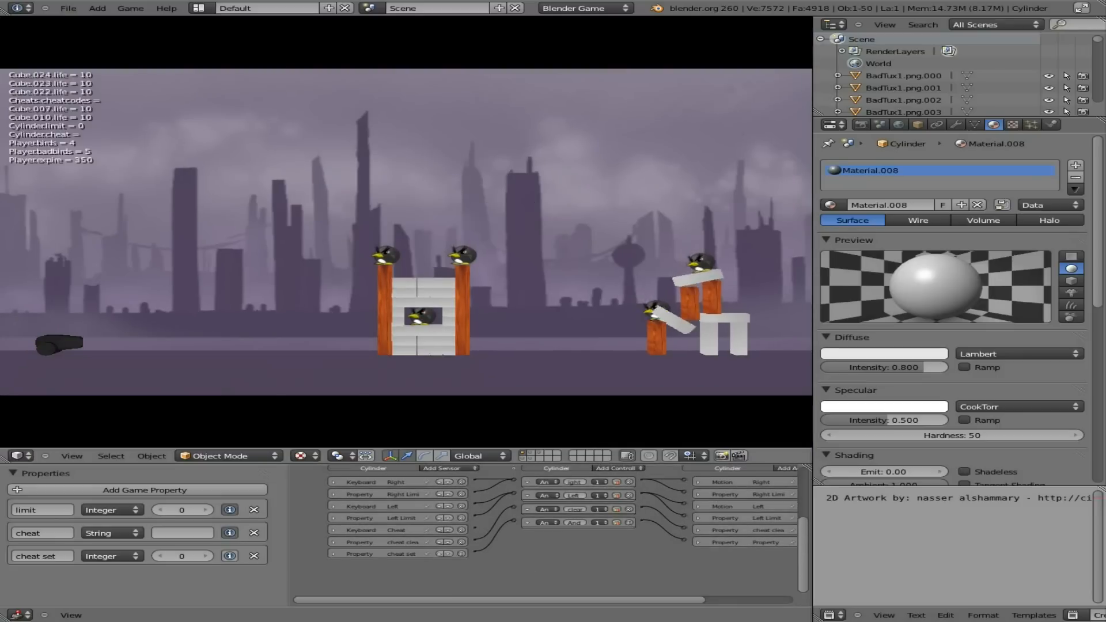
key("Left")
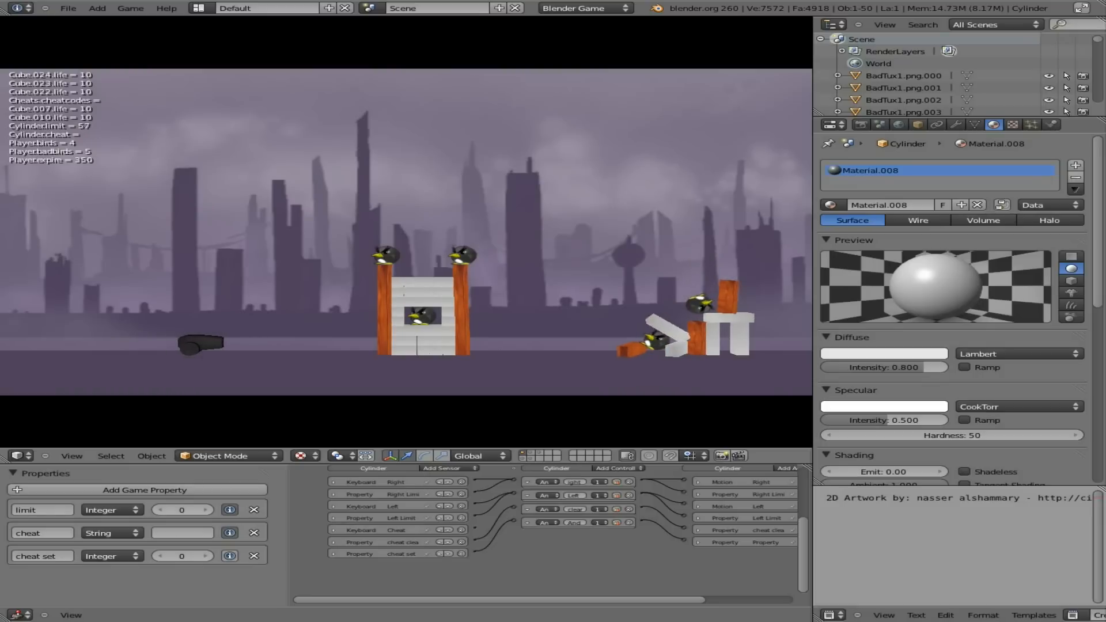
key("Escape")
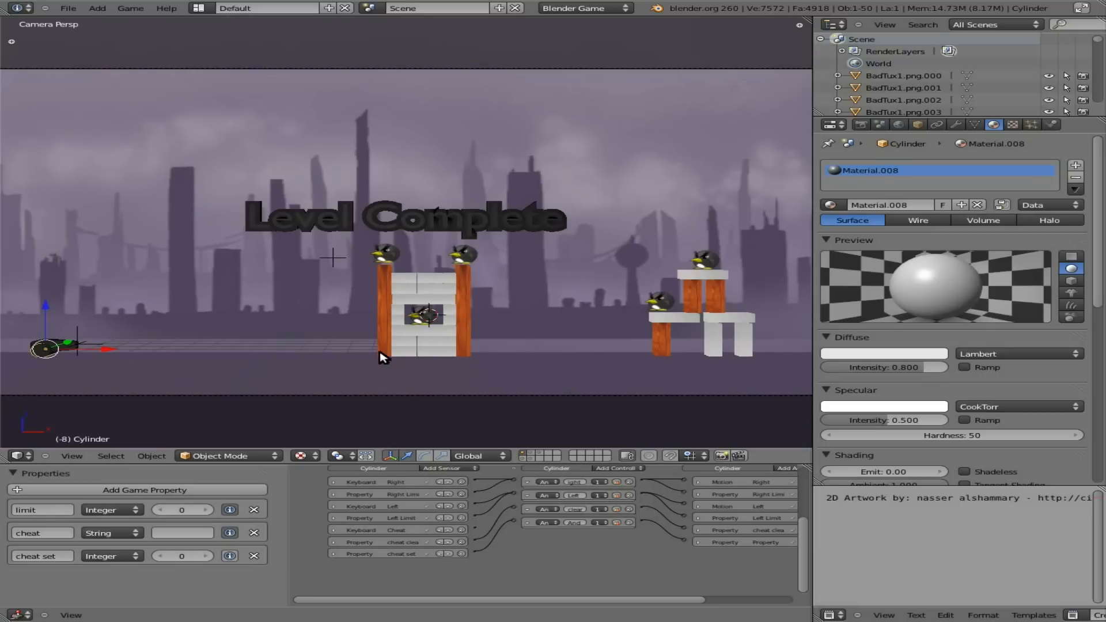
Add a Keyboard sensor named right cheat that responds to the Right Arrow key, and collapse it.
left_click(455, 473)
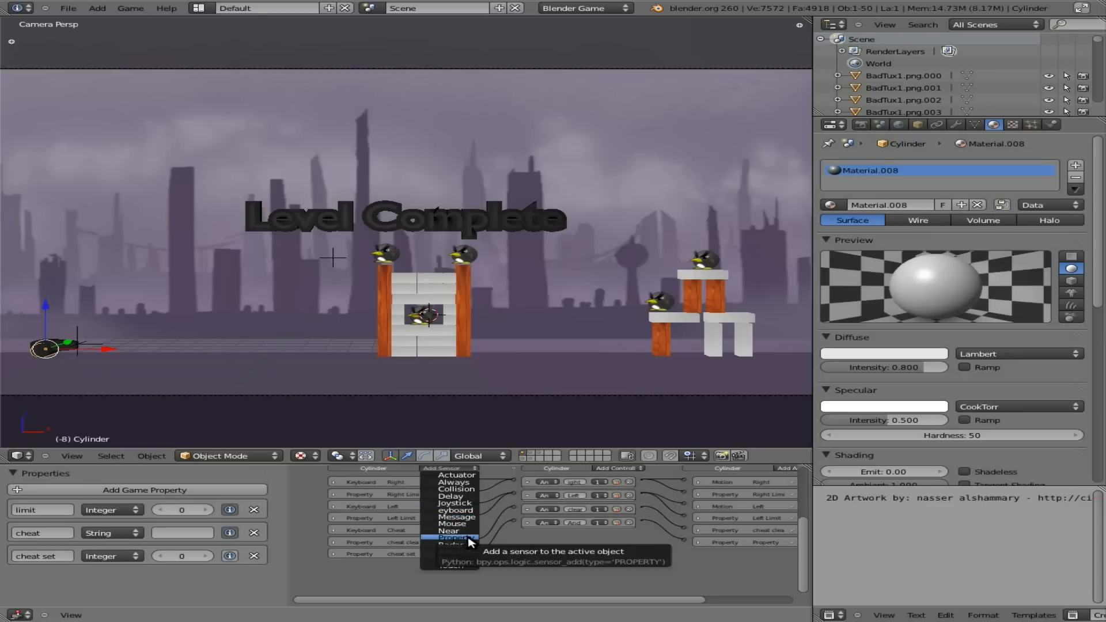
left_click(457, 510)
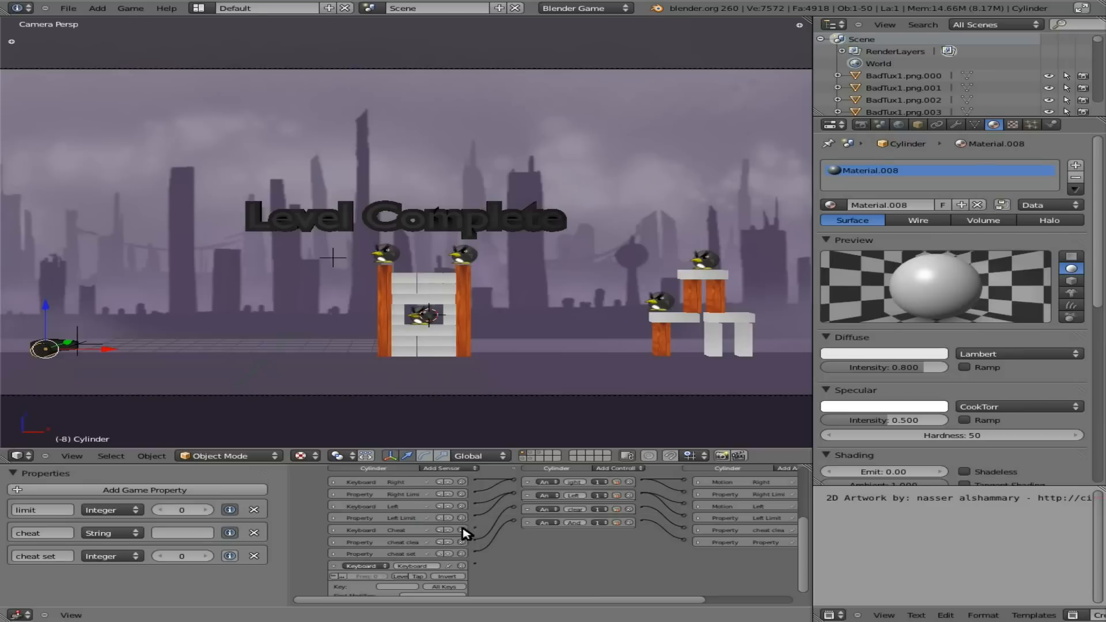
scroll(494, 553, "down", 3)
left_click(412, 528)
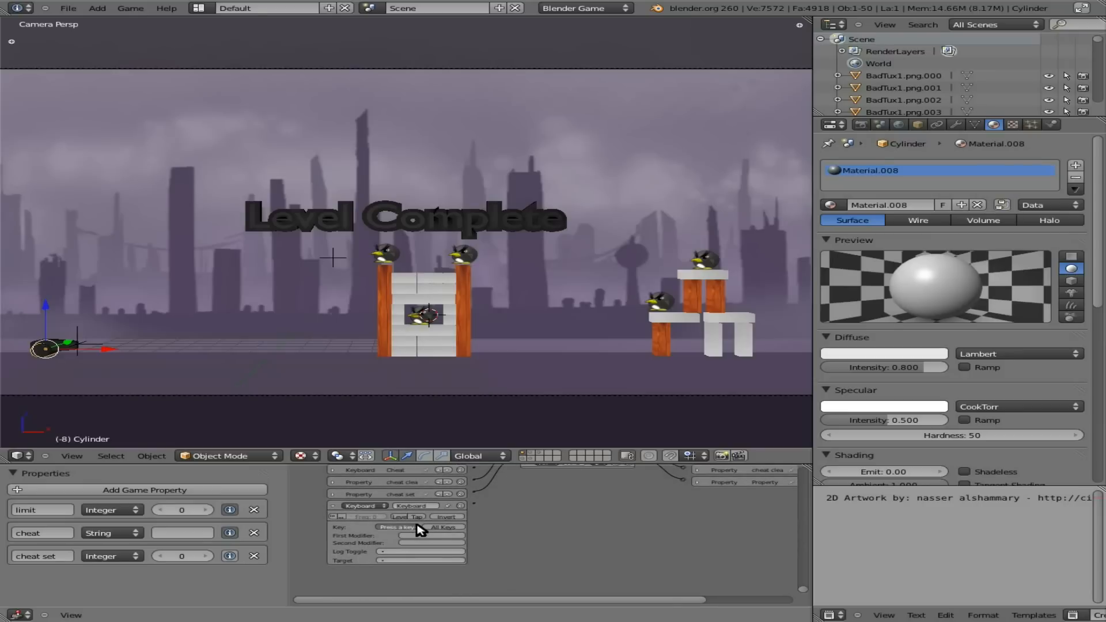
key("Right")
left_click(426, 506)
key("Return")
left_click(333, 507)
scroll(504, 510, "up", 5)
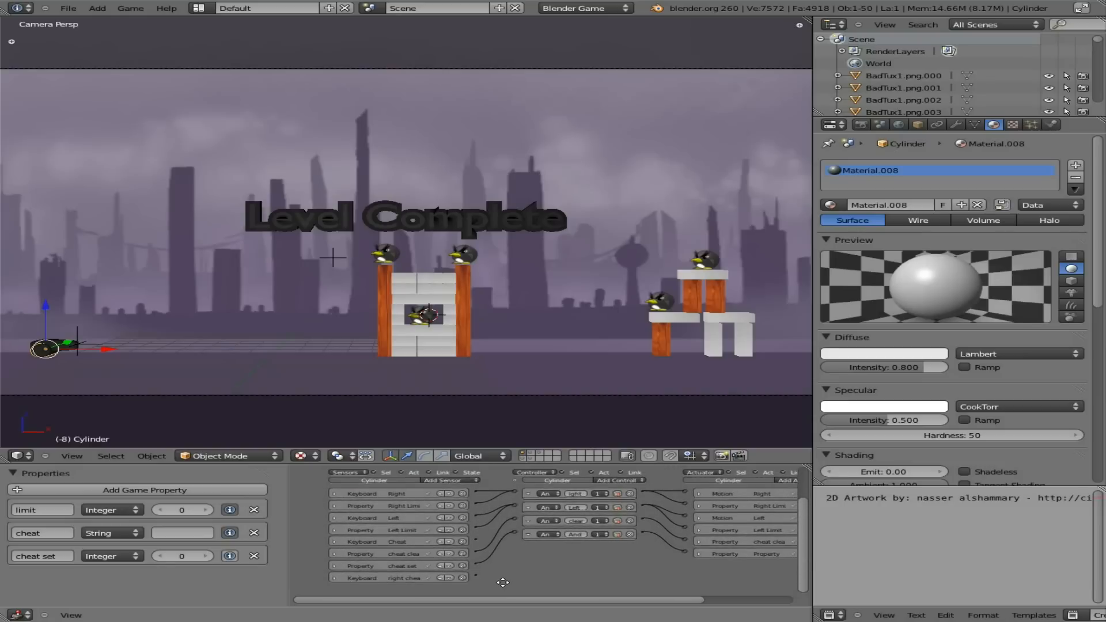
Add a Property sensor that checks whether the cheat set property equals 1.
left_click(464, 481)
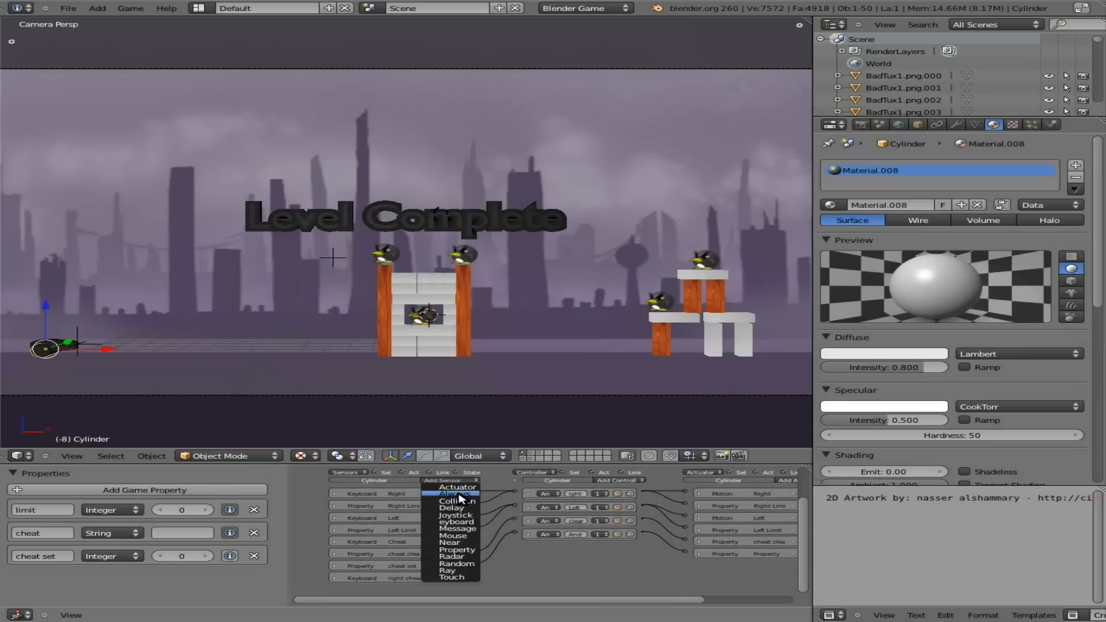
left_click(456, 549)
scroll(518, 534, "down", 4)
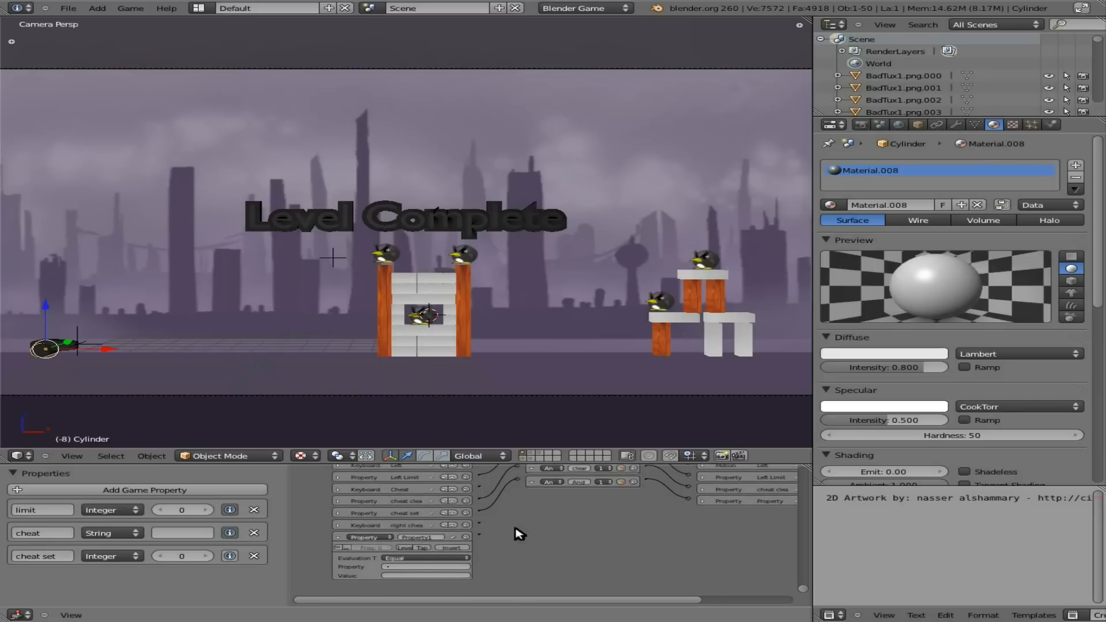
left_click(406, 566)
left_click(403, 510)
type("1")
key("Return")
left_click(701, 500)
left_click(700, 500)
Add another And controller and link both the right cheat sensor and the new cheat set Property sensor to it.
middle_click_drag(593, 529, 525, 578)
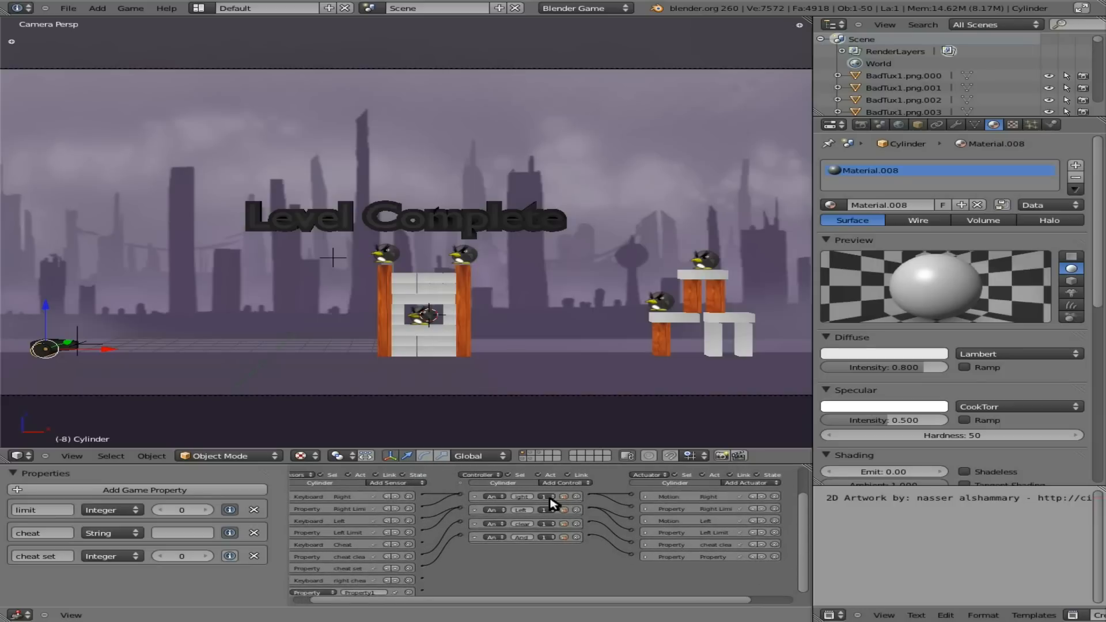
left_click(561, 484)
left_click(561, 489)
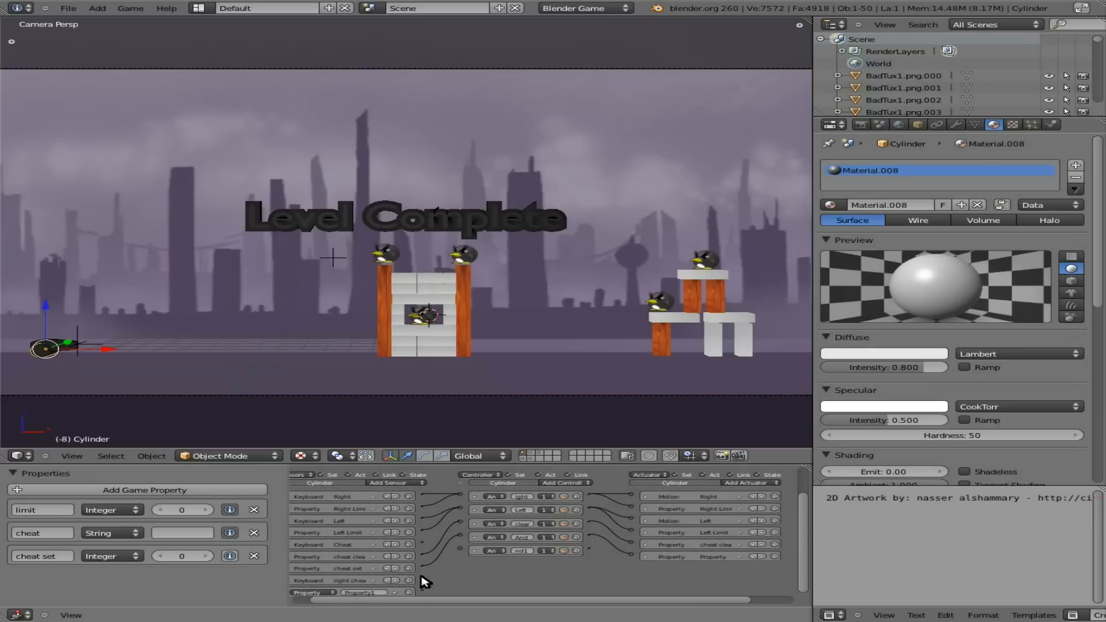
left_click_drag(422, 577, 459, 548)
left_click_drag(429, 592, 460, 550)
middle_click_drag(598, 561, 468, 568)
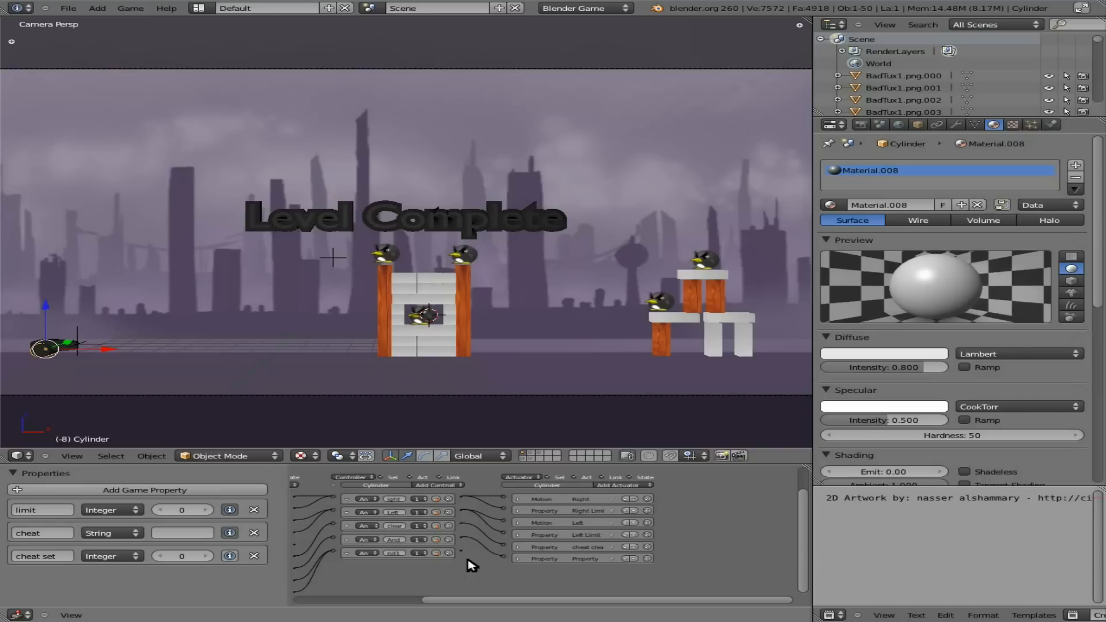
Add a Simple Motion actuator with an X location of 0.10 and link the newest And controller to it.
left_click(636, 487)
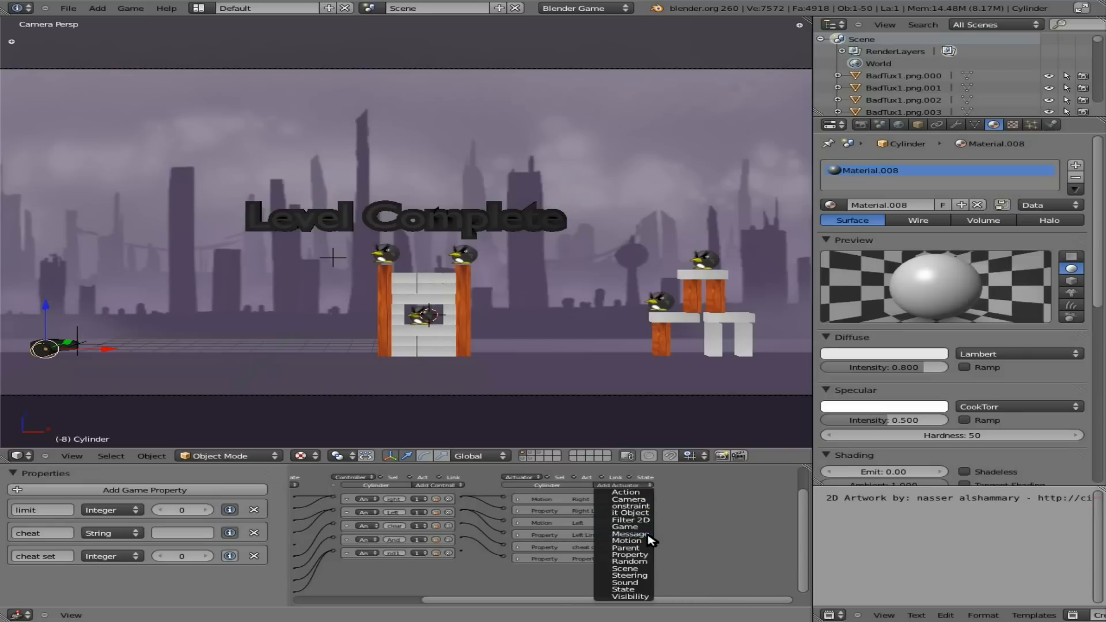
left_click(627, 540)
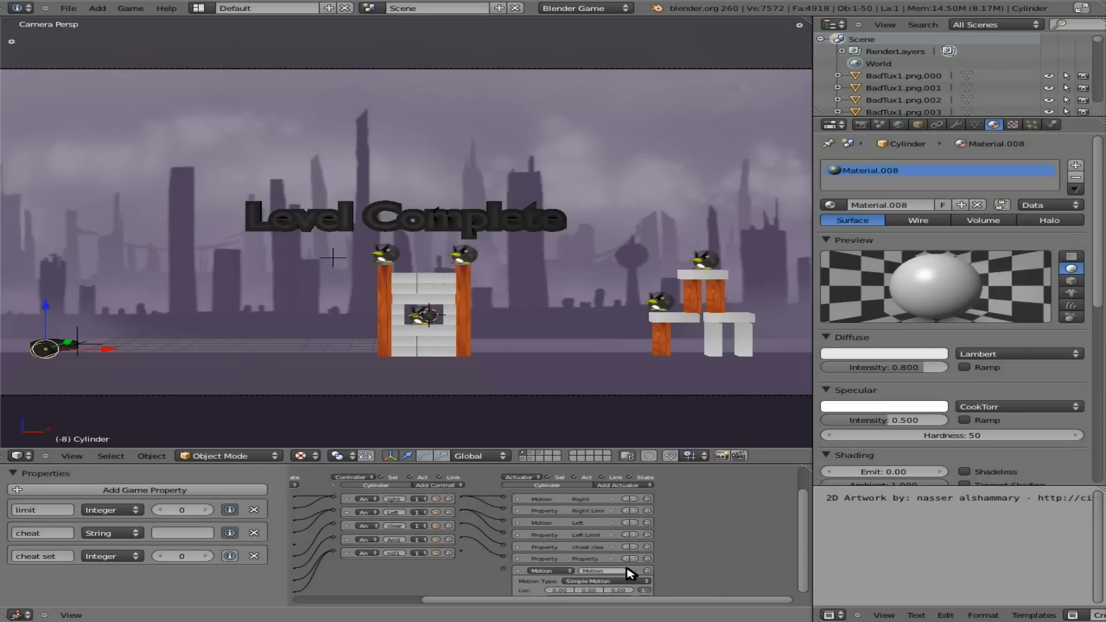
scroll(709, 576, "down", 2)
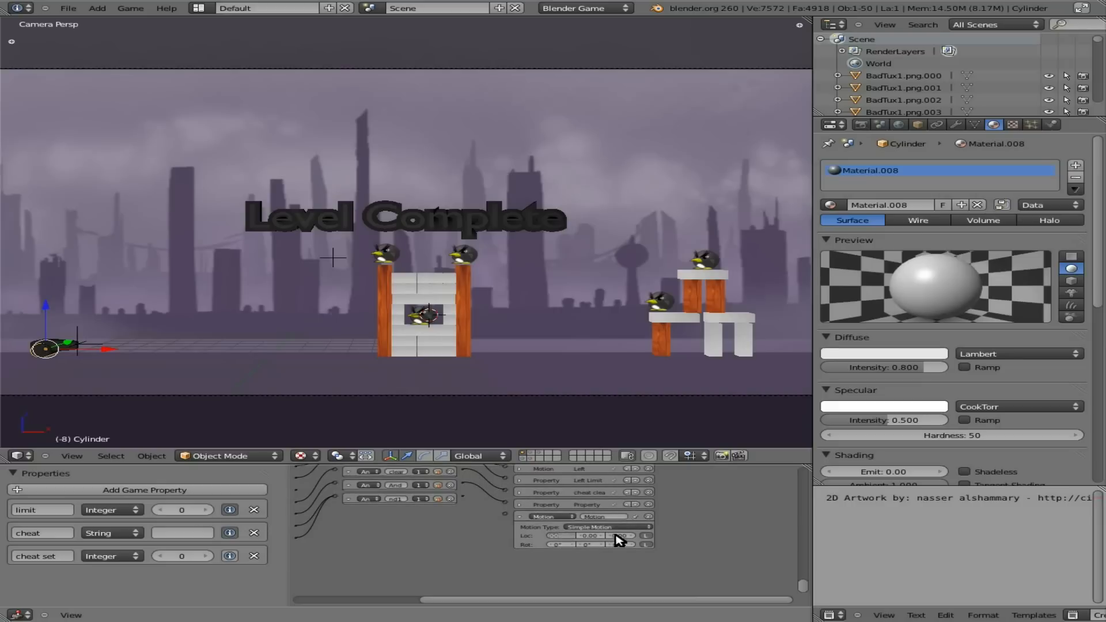
key("Return")
left_click_drag(467, 497, 506, 513)
Run the game, enter the mover cheat and try moving the cannon past its limit, and stop the game.
key("p")
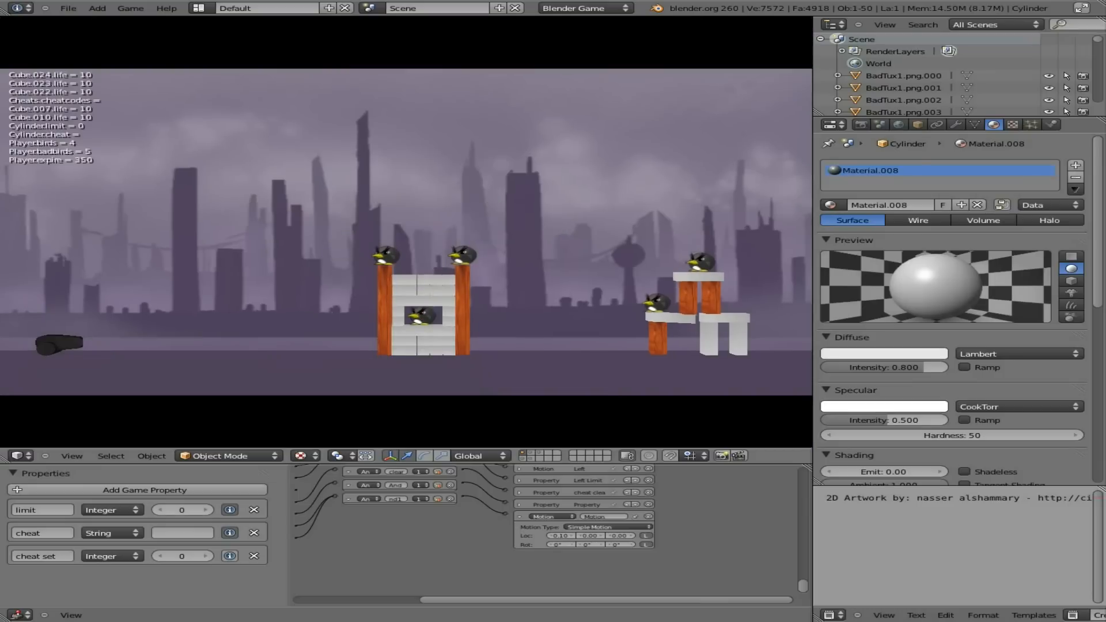
key("Left")
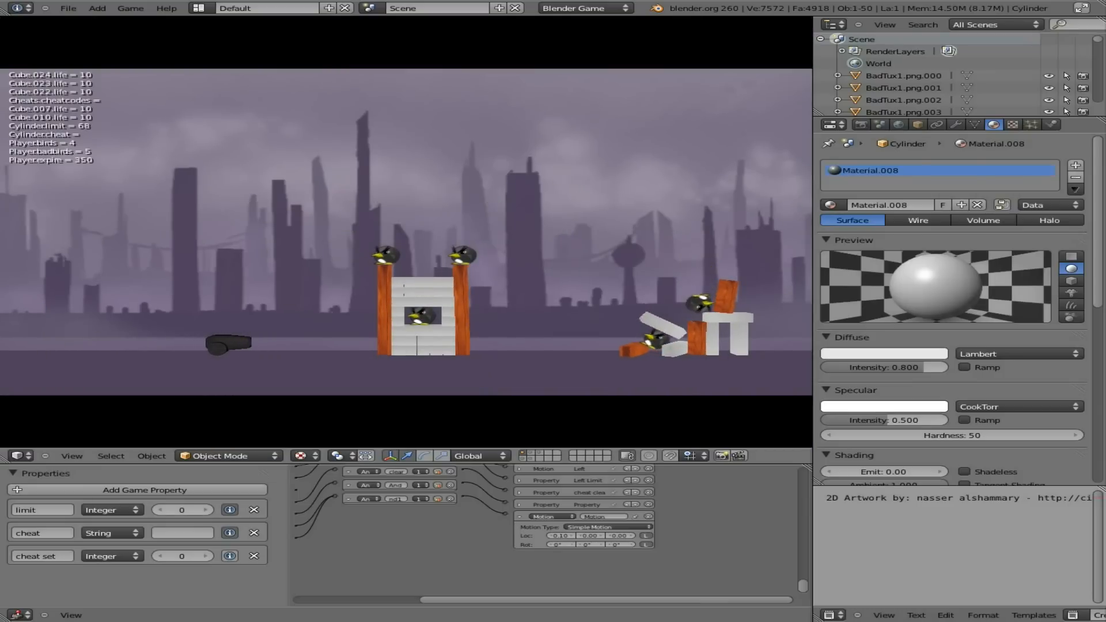
key("Right")
key("Right")
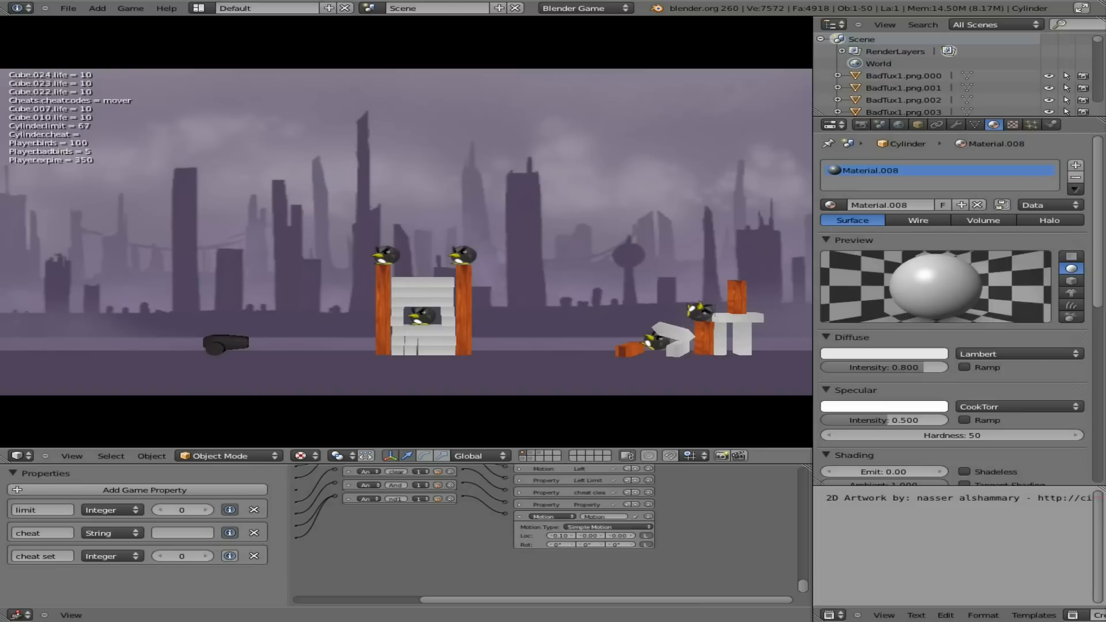
key("Escape")
Check the settings of the cheat set sensor and test the mover cheat in the game again.
middle_click_drag(391, 557, 464, 547)
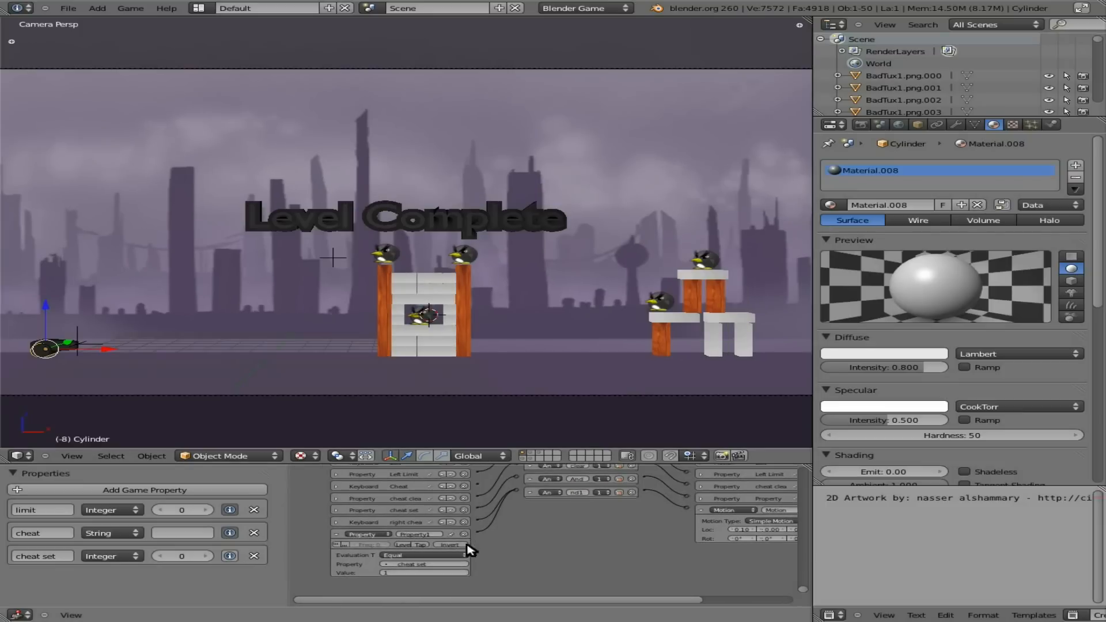
left_click(336, 510)
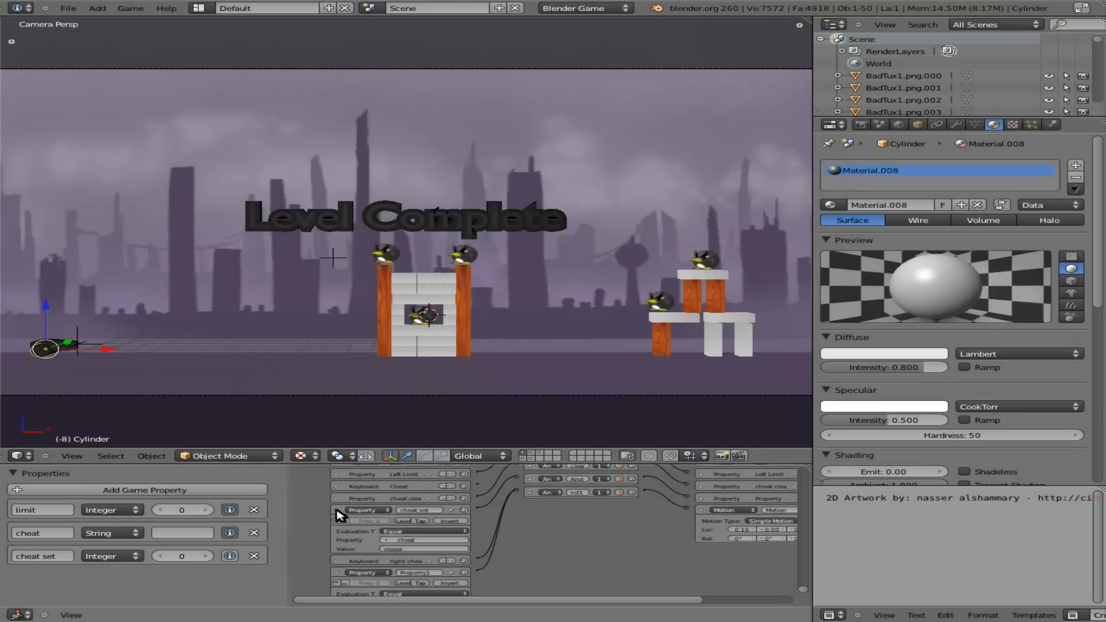
left_click(337, 510)
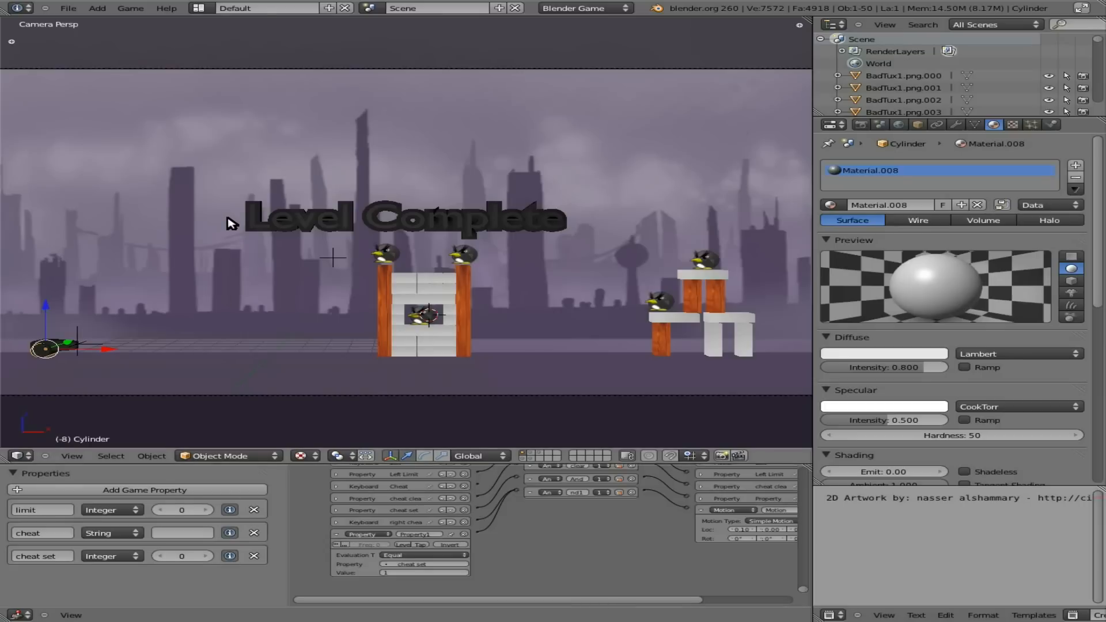
key("p")
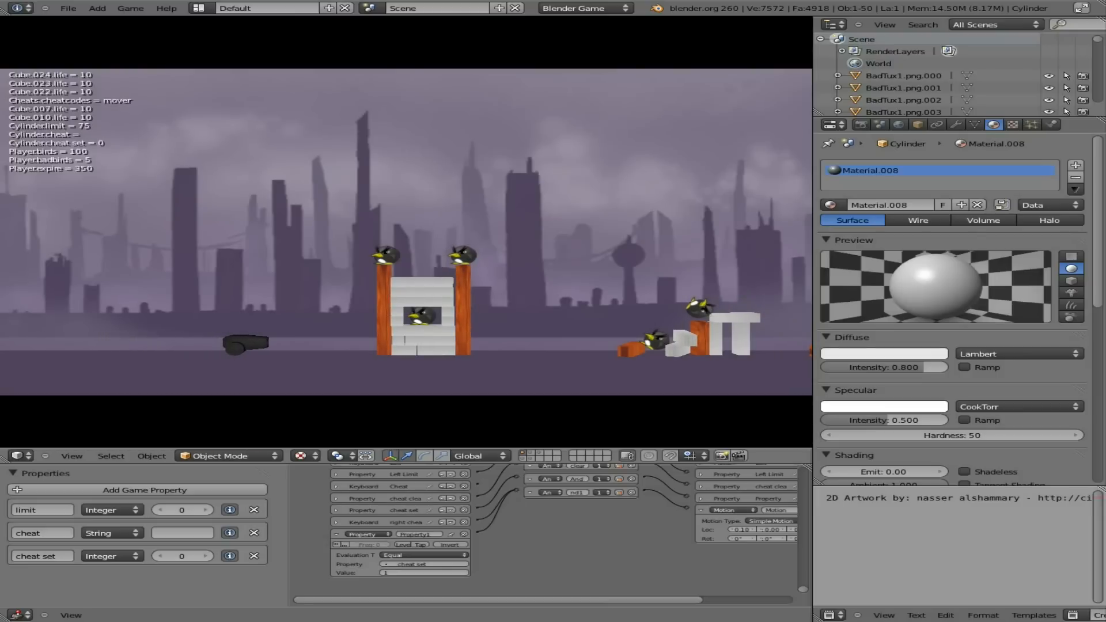
key("Escape")
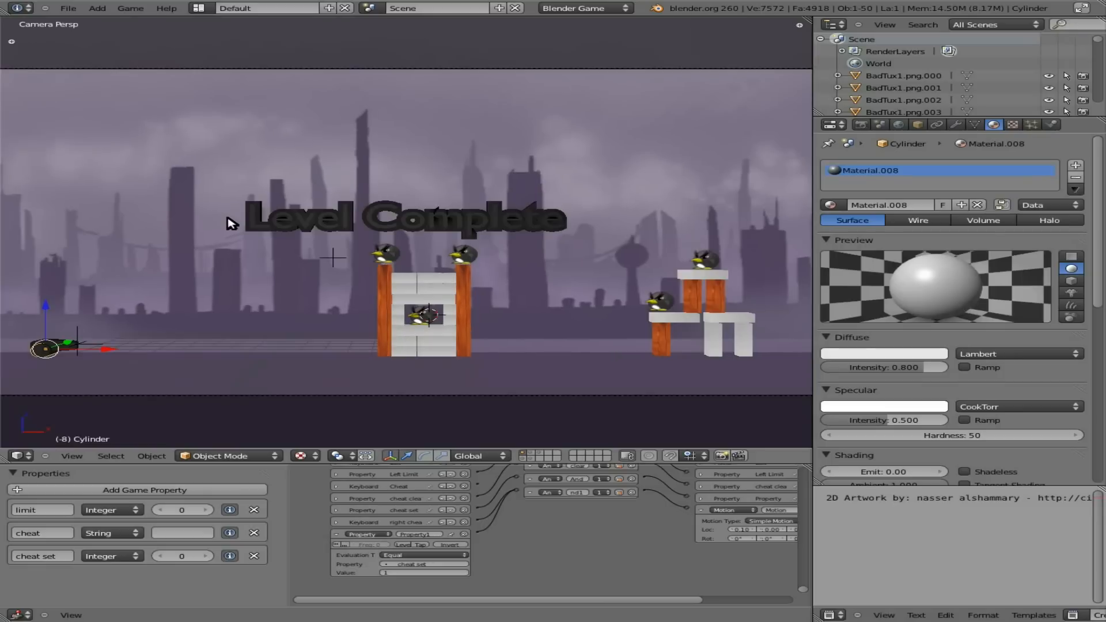
Expand the right cheat sensor to check its key, and play-test the cannon's movement with the mover cheat entered.
left_click(337, 522)
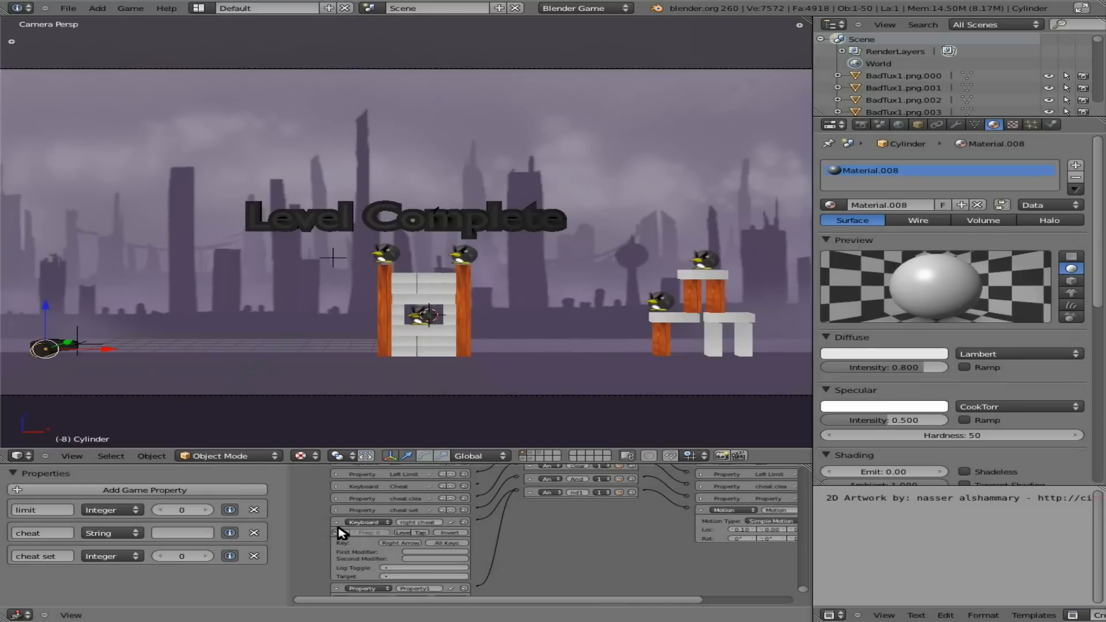
key("p")
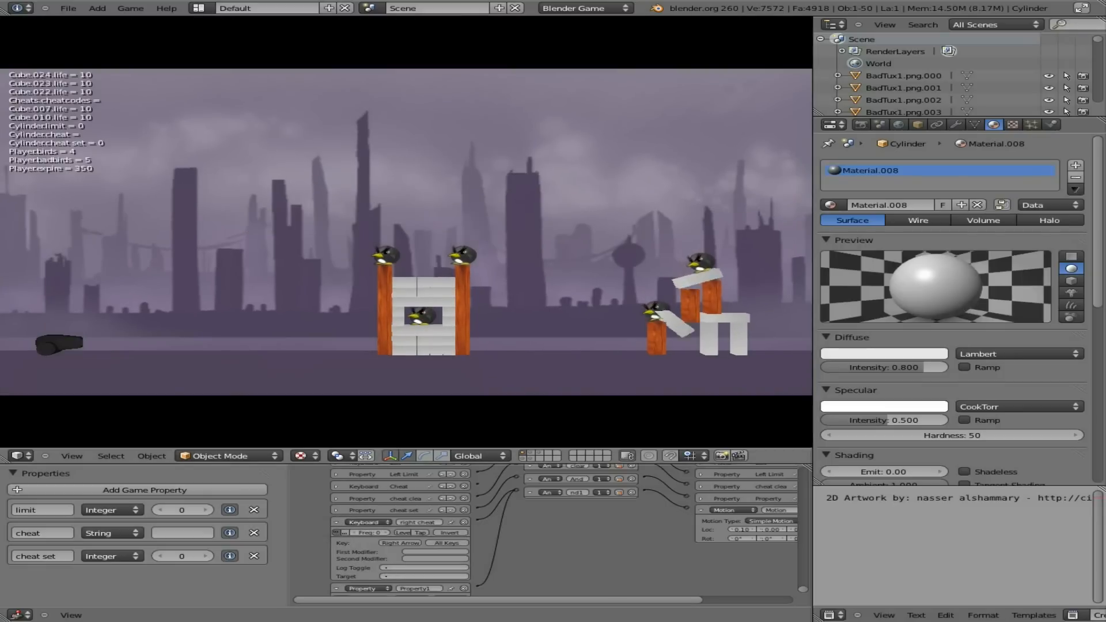
type("mover")
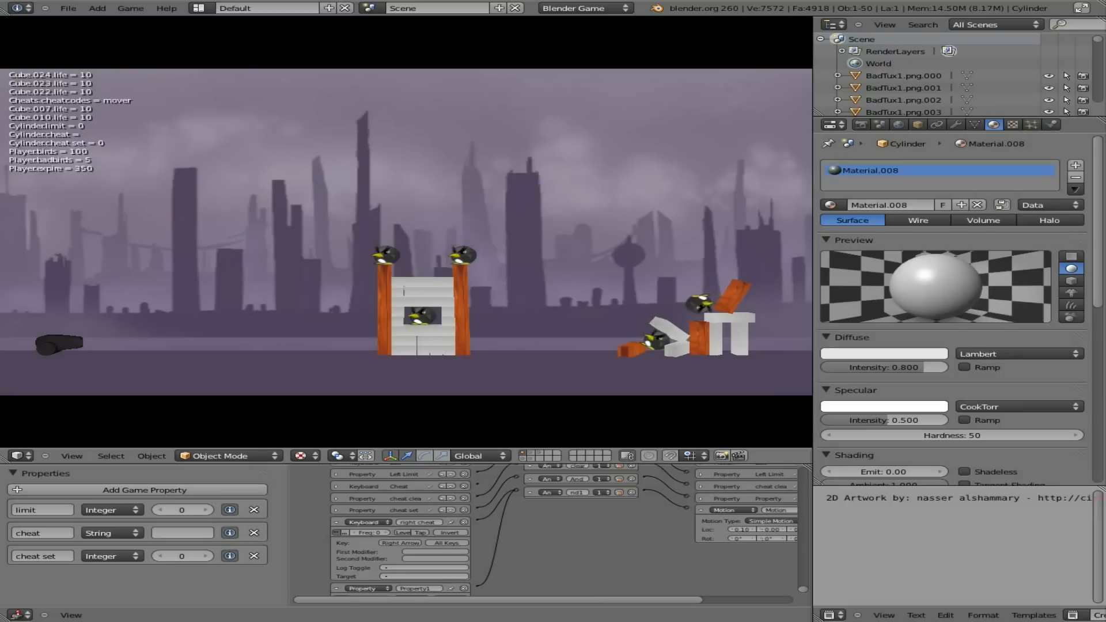
key("Right")
key("Right")
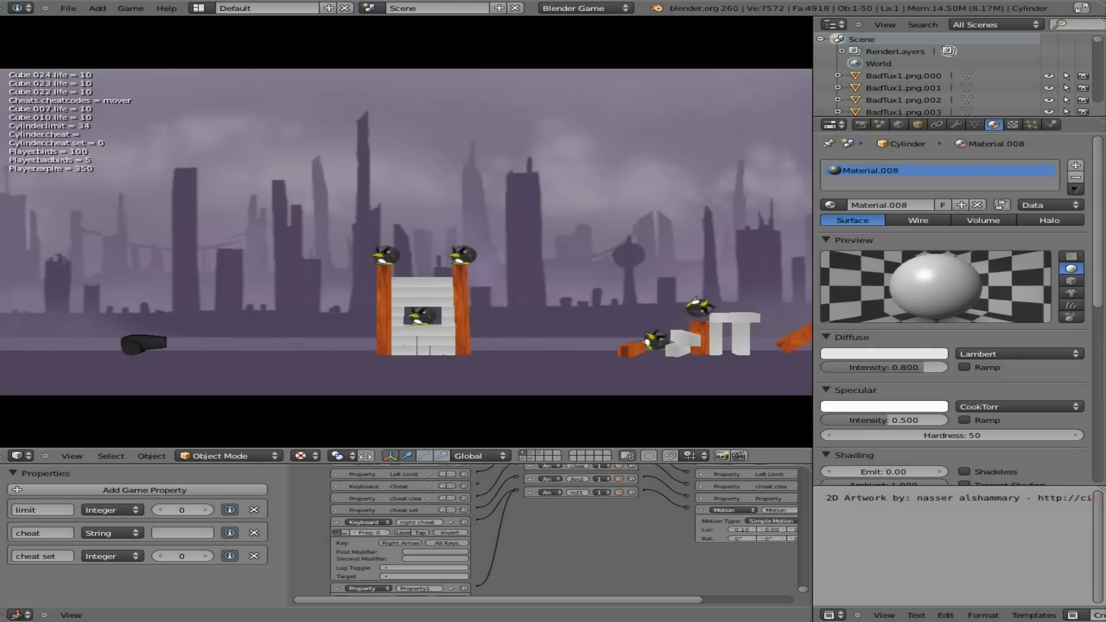
key("Left")
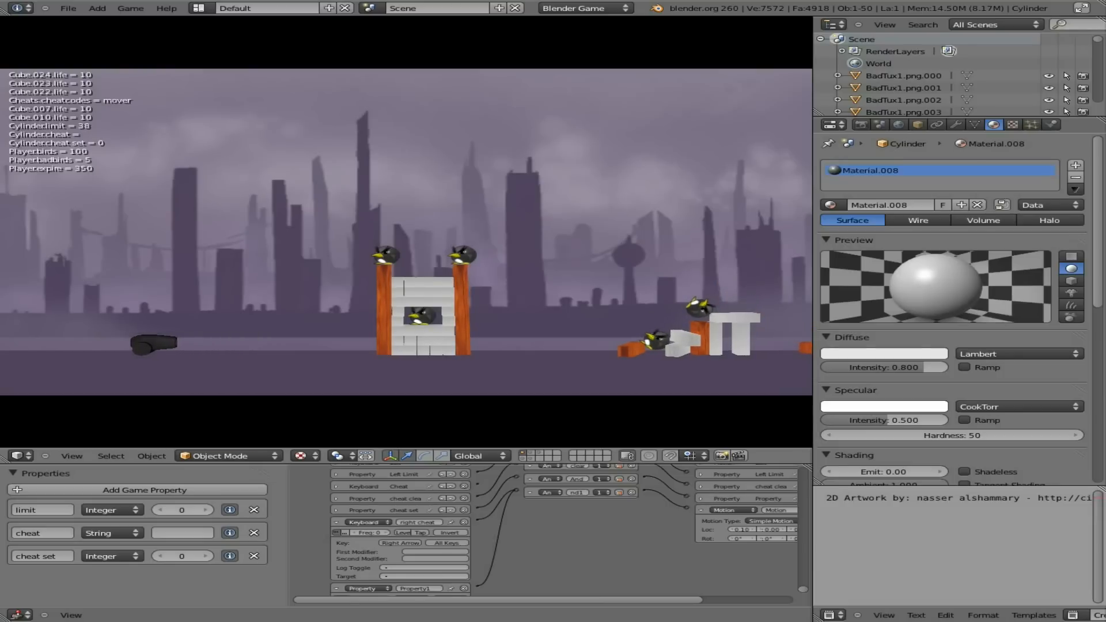
key("Right")
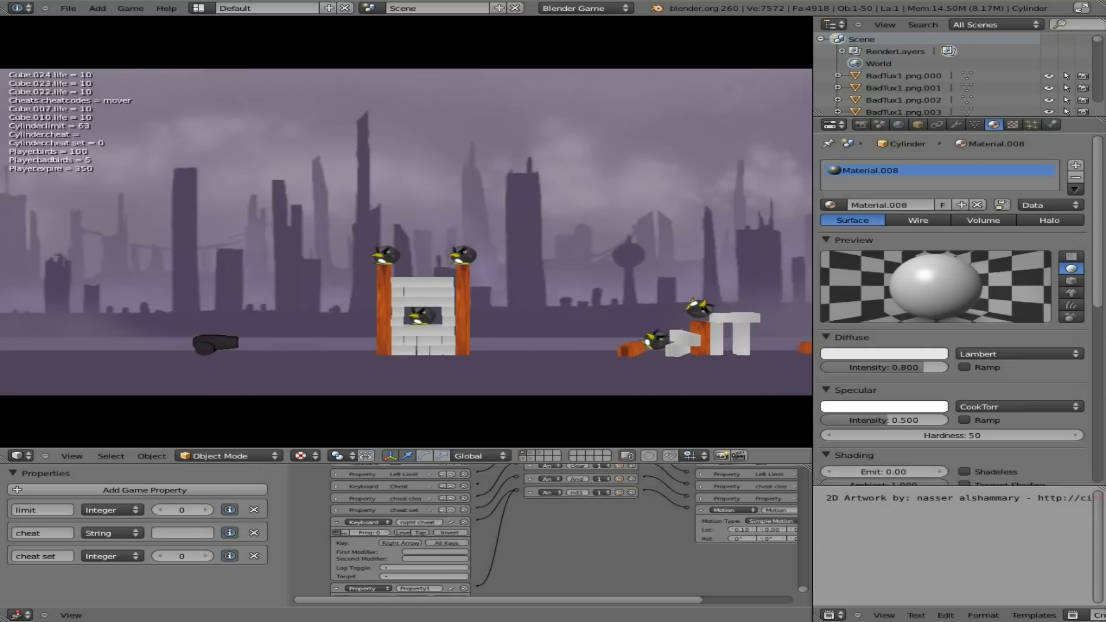
key("Escape")
Set the new Motion actuator's X location to 0.20 and test the cannon's movement with the mover cheat.
left_click(752, 530)
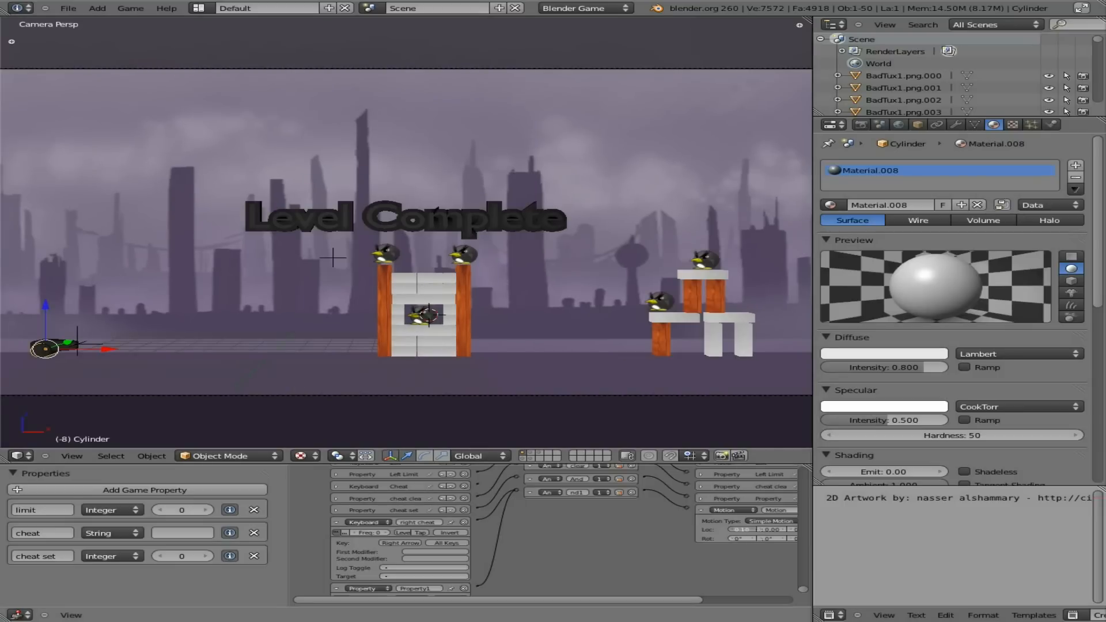
key("p")
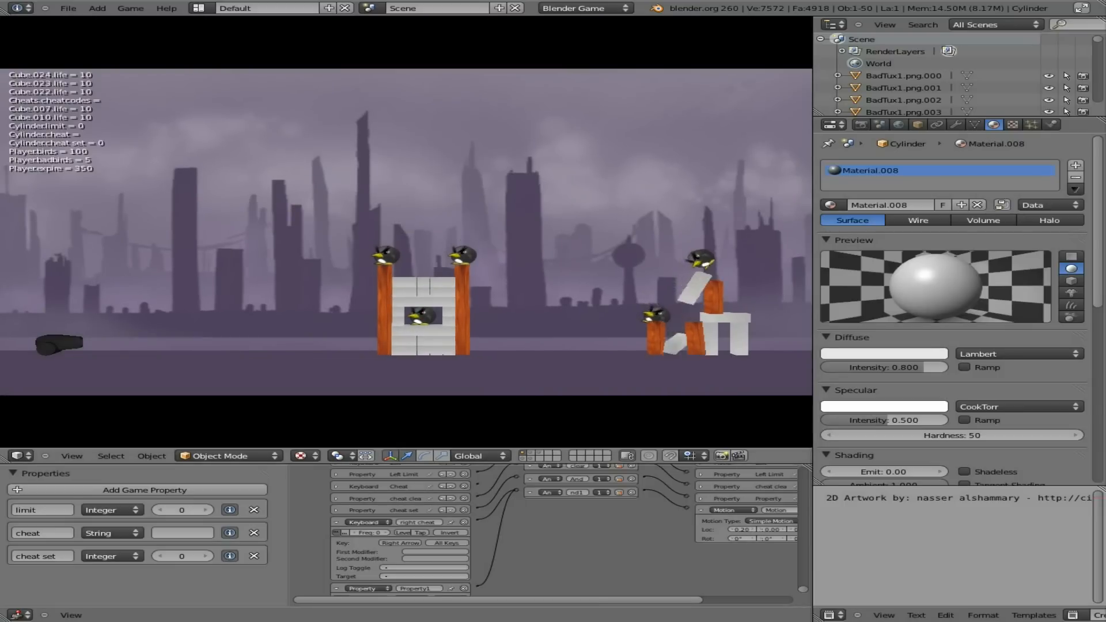
key("Right")
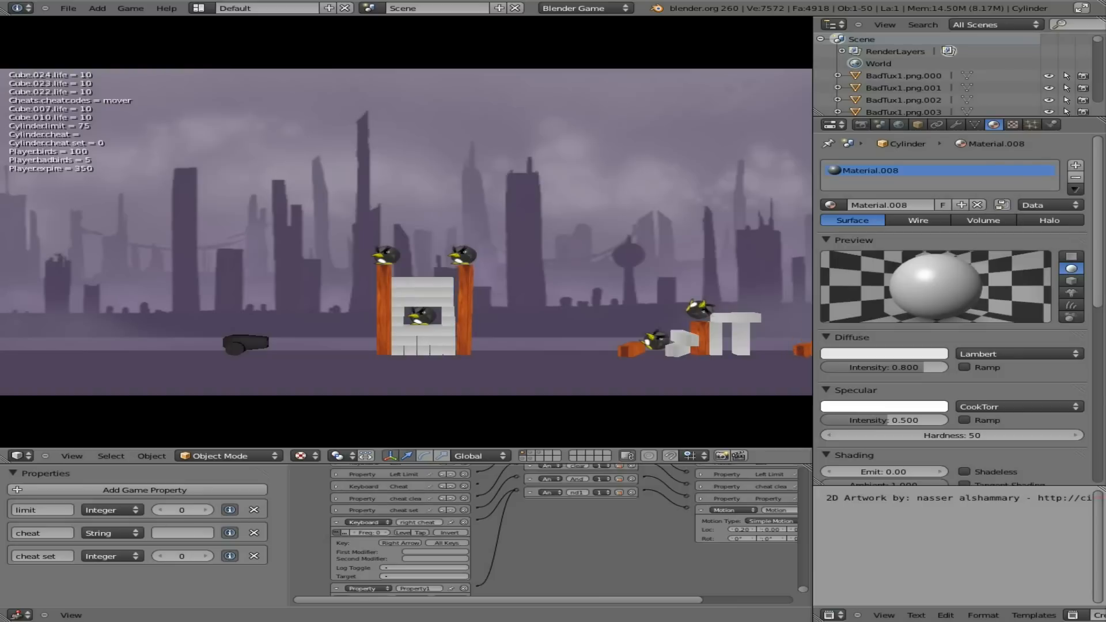
key("Left")
key("Escape")
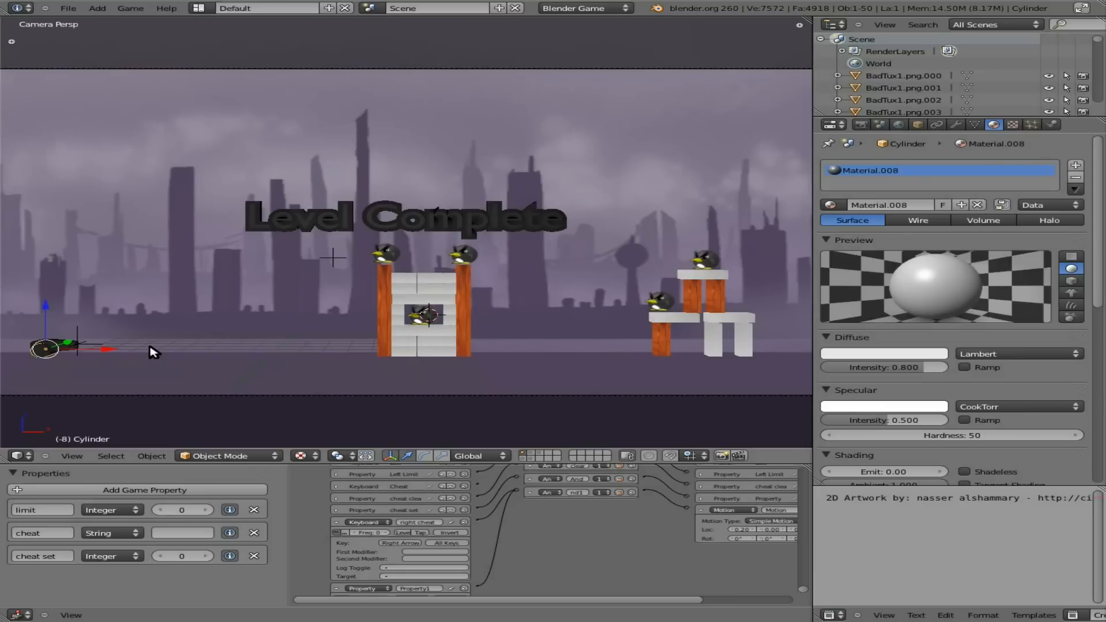
Check the Property sensor below the right cheat sensor, and test the mover cheat in the game.
middle_click_drag(563, 545, 556, 490)
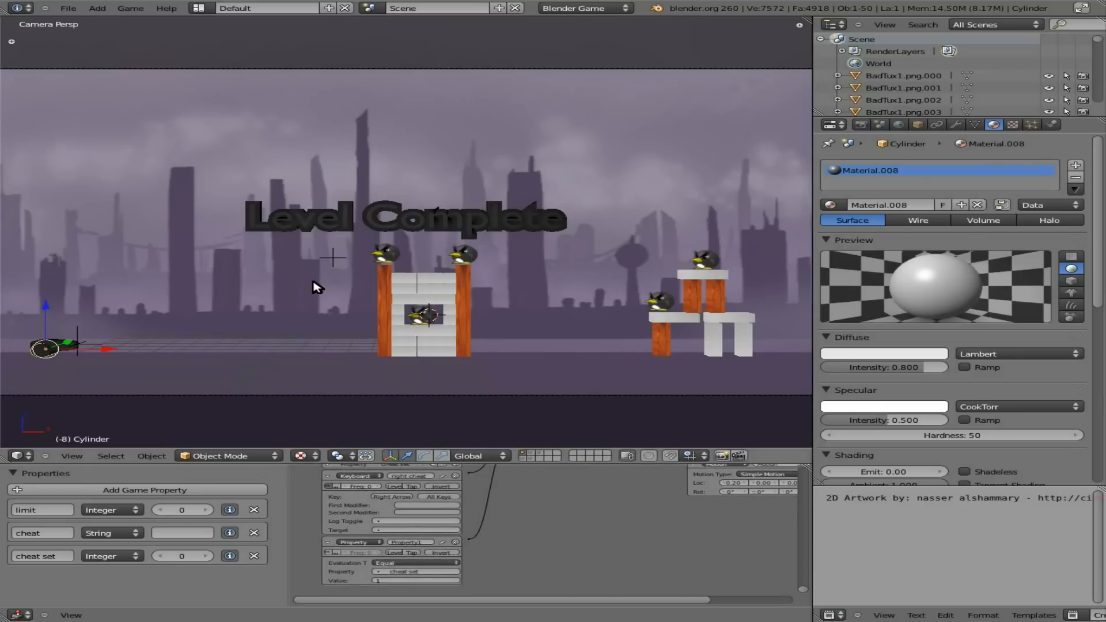
key("p")
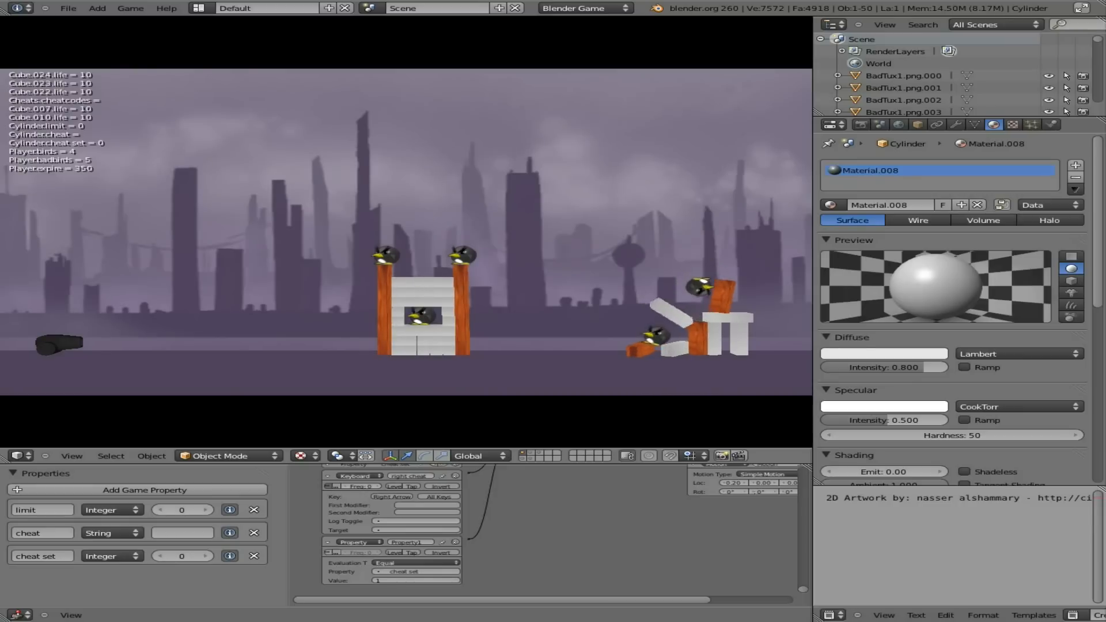
type("mover")
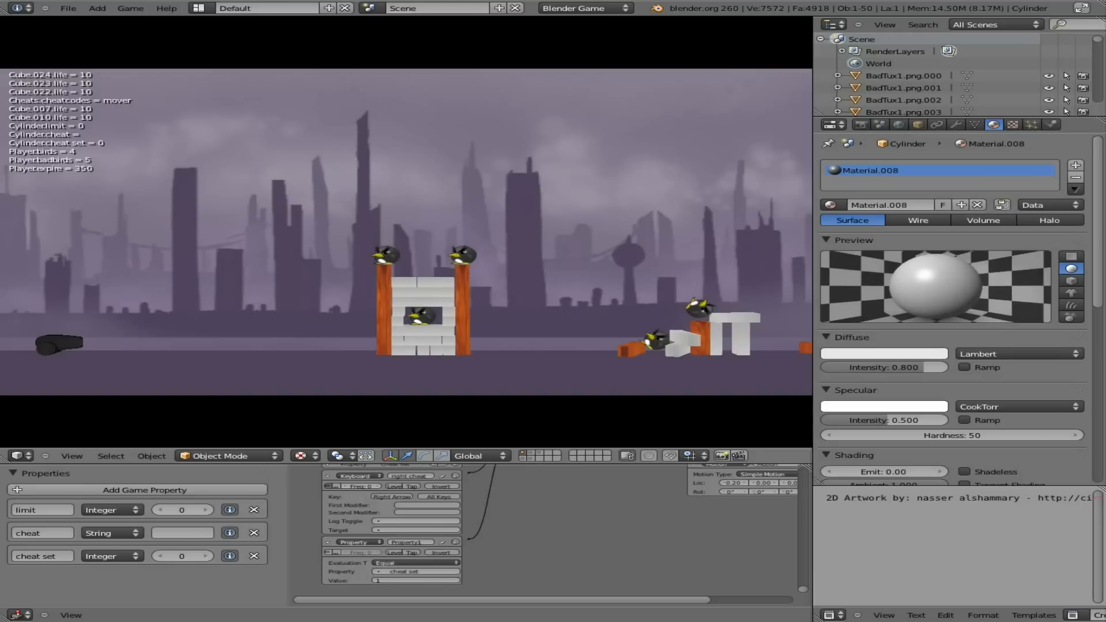
key("Escape")
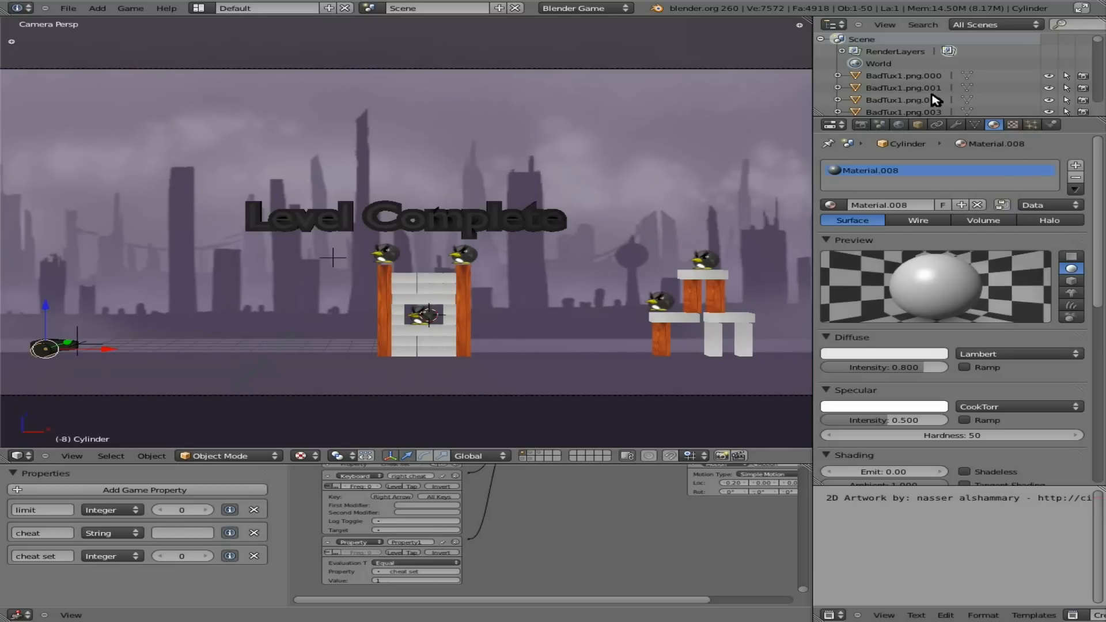
Select the Cylinder object in the scene list and rename it wheel.
scroll(932, 101, "down", 3)
scroll(933, 101, "down", 10)
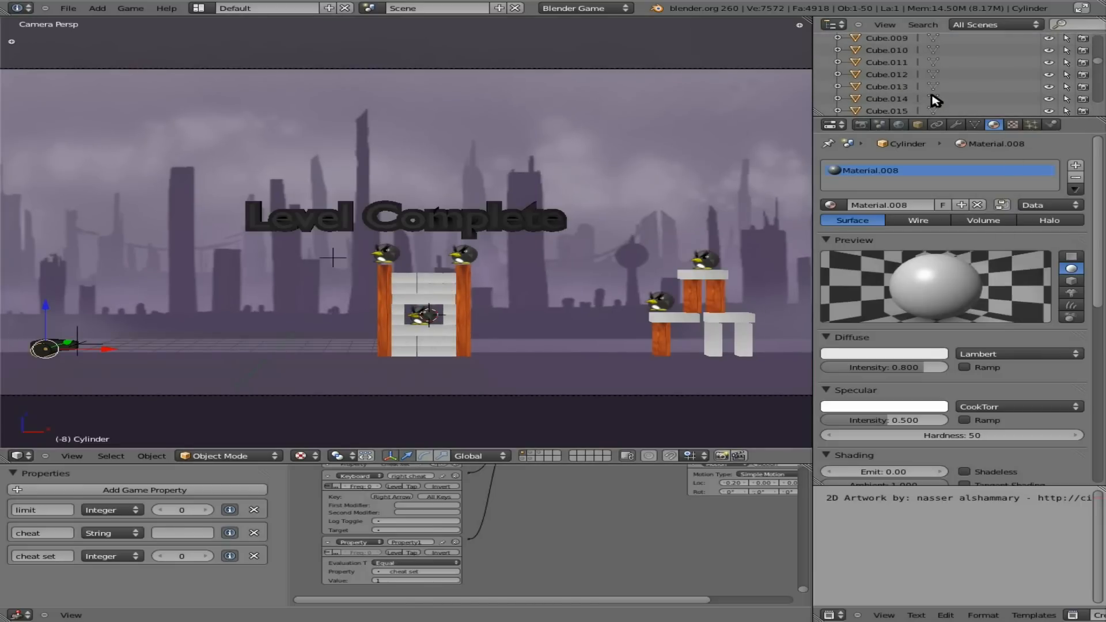
scroll(932, 101, "up", 5)
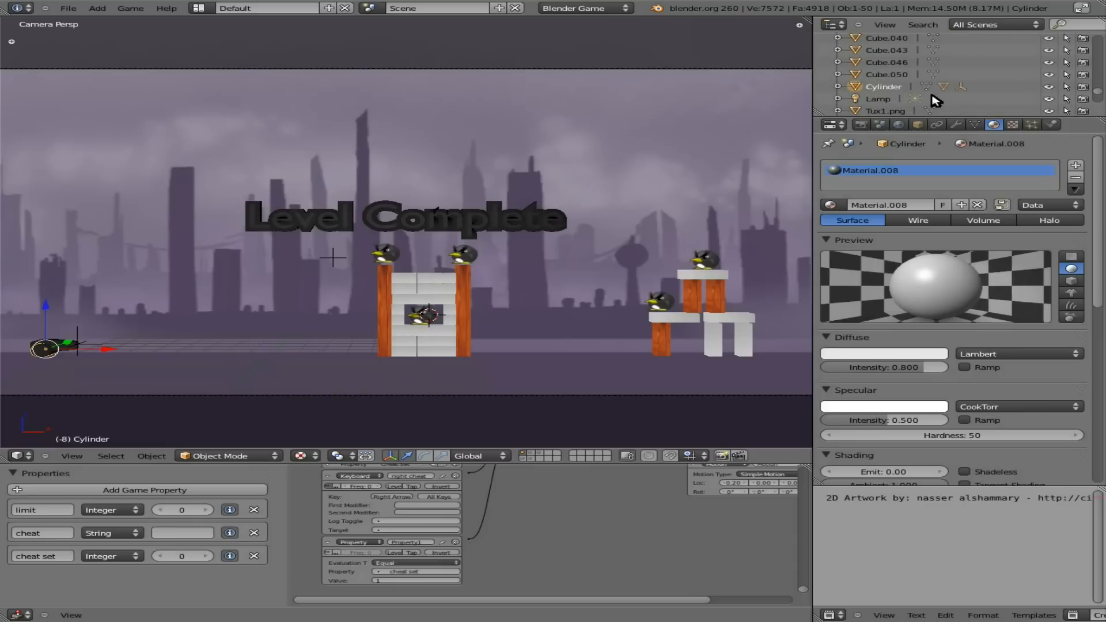
right_click(894, 88)
left_click(892, 91)
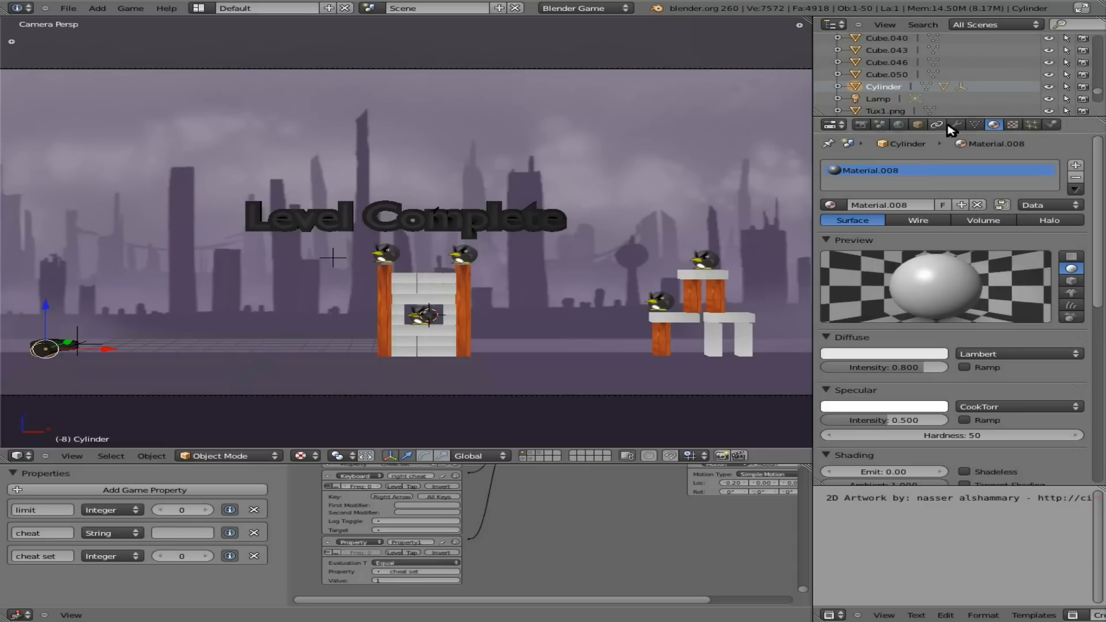
left_click(917, 125)
left_click(900, 165)
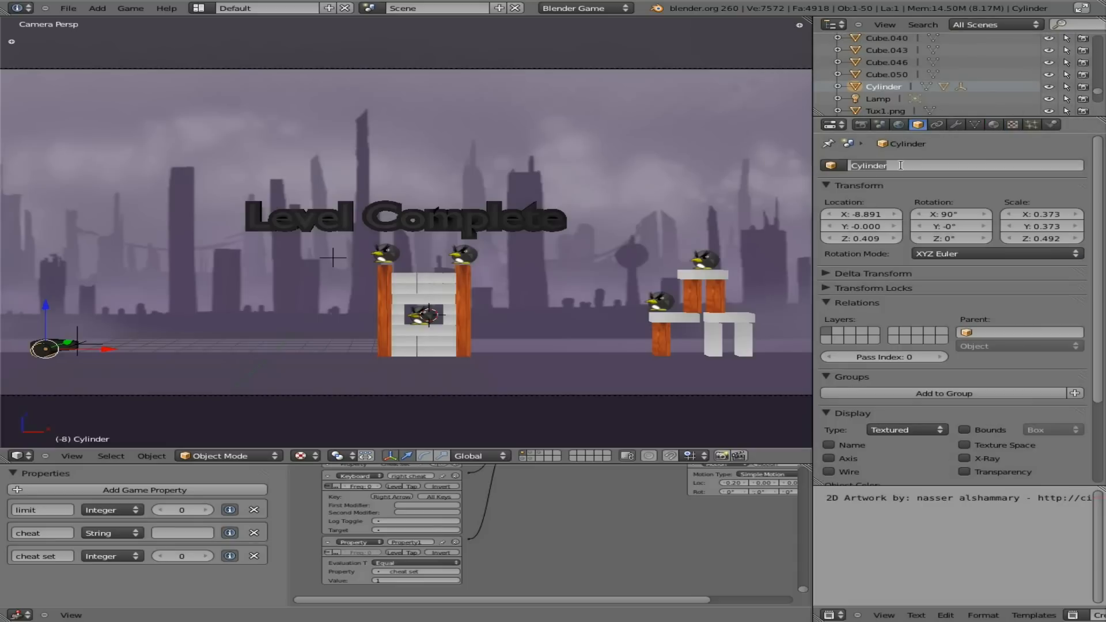
type("wheel")
key("Return")
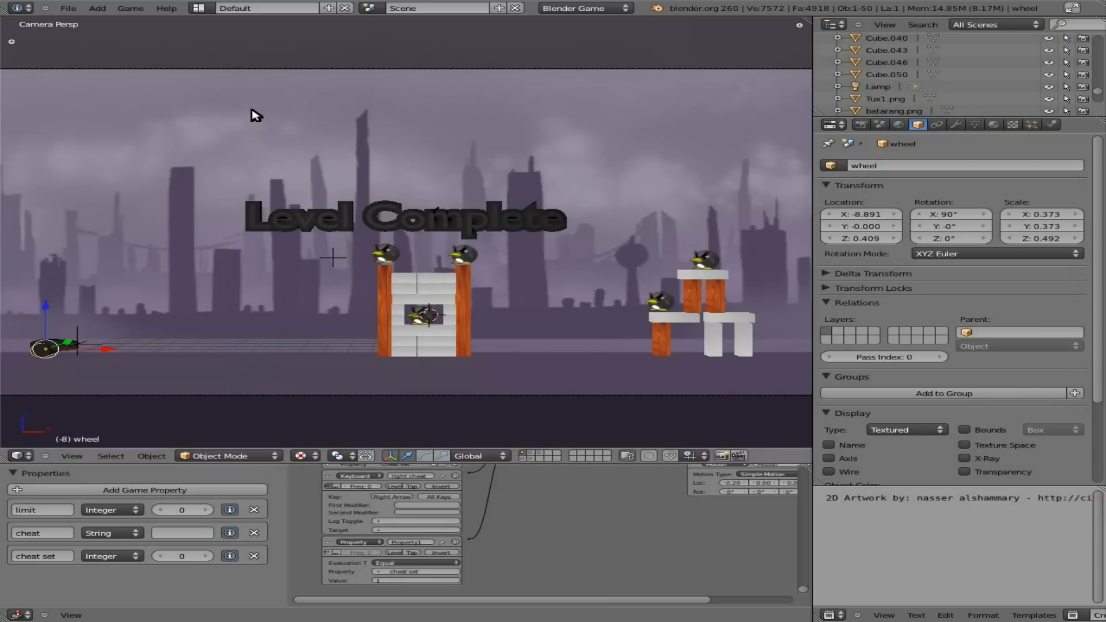
Run the game with the renamed wheel object, enter the mover cheat, and stop the game.
key("p")
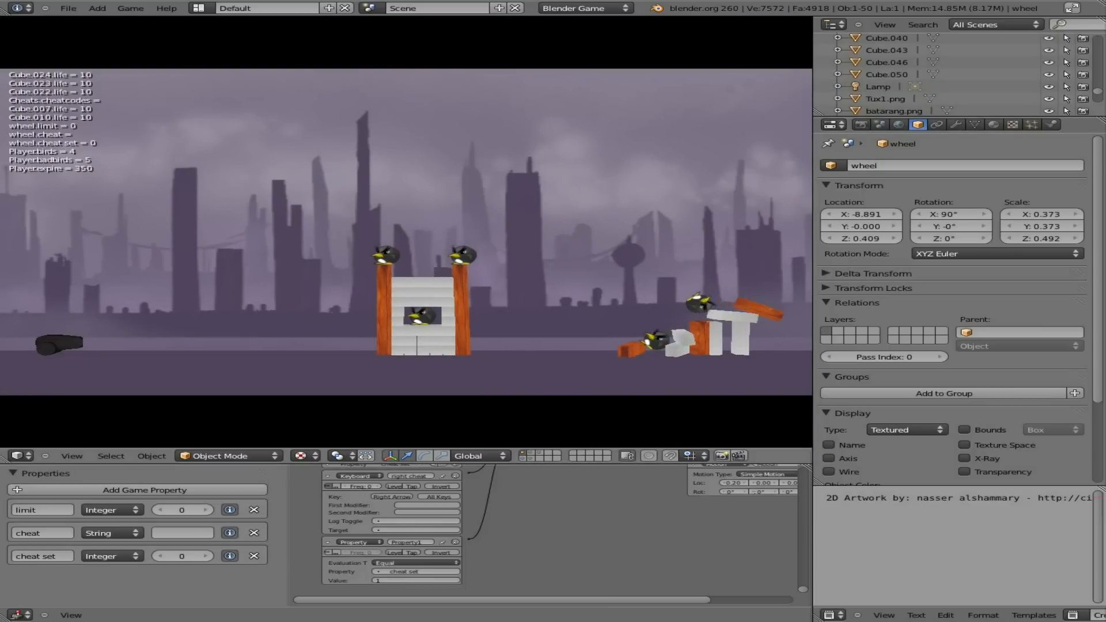
type("mover")
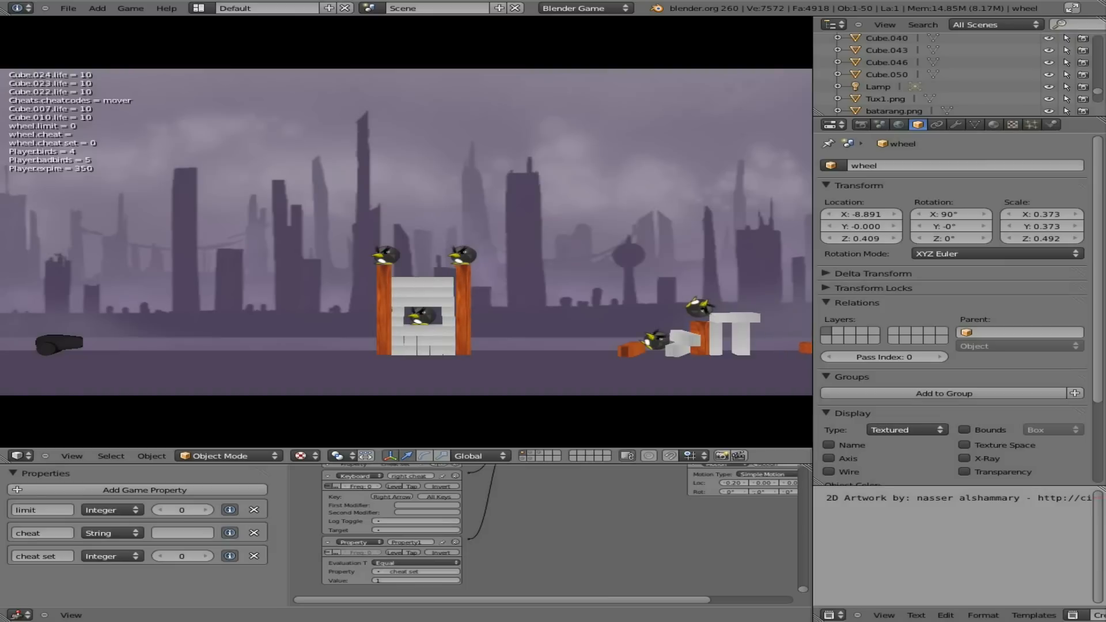
key("Escape")
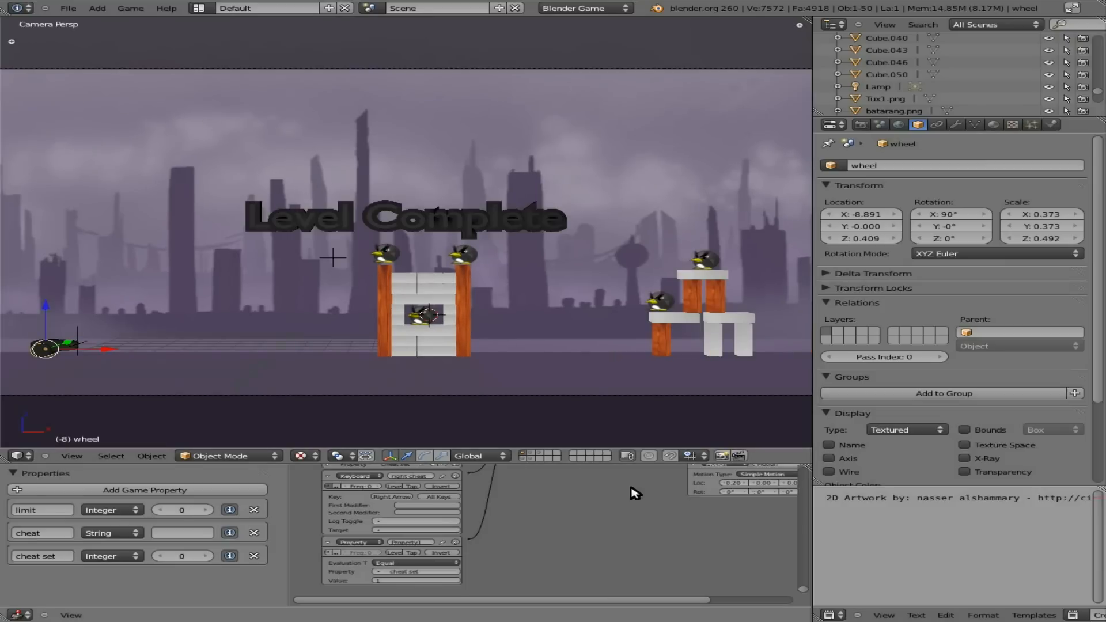
Expand the cheat set sensor and the Property actuator to compare their settings, and test the mover cheat in the game again.
scroll(607, 477, "up", 4)
scroll(606, 477, "down", 2)
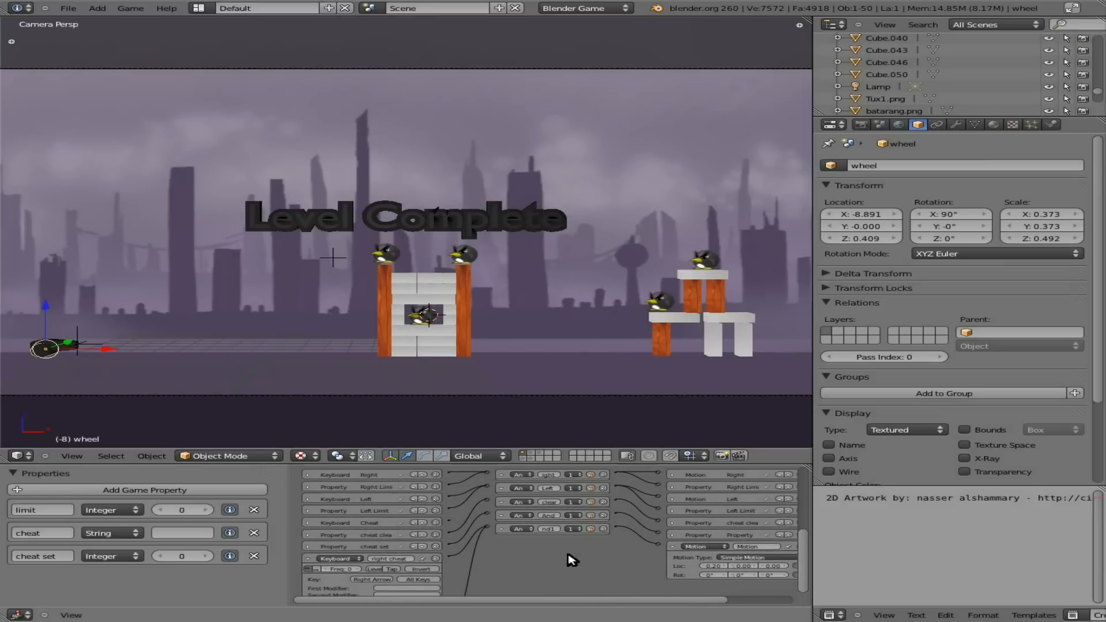
left_click(308, 546)
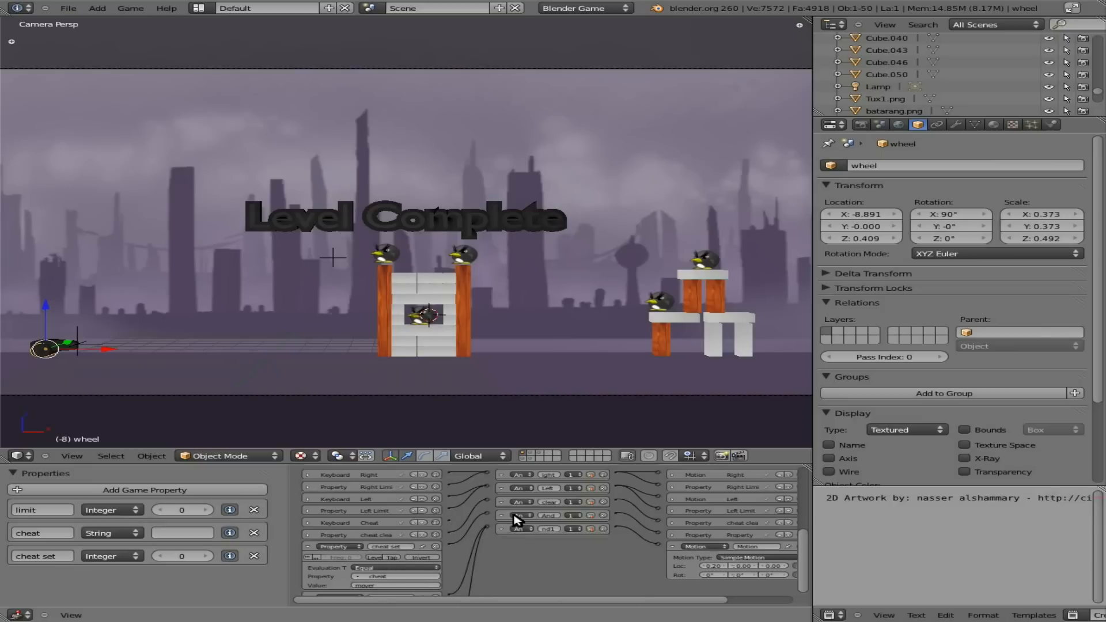
left_click(671, 535)
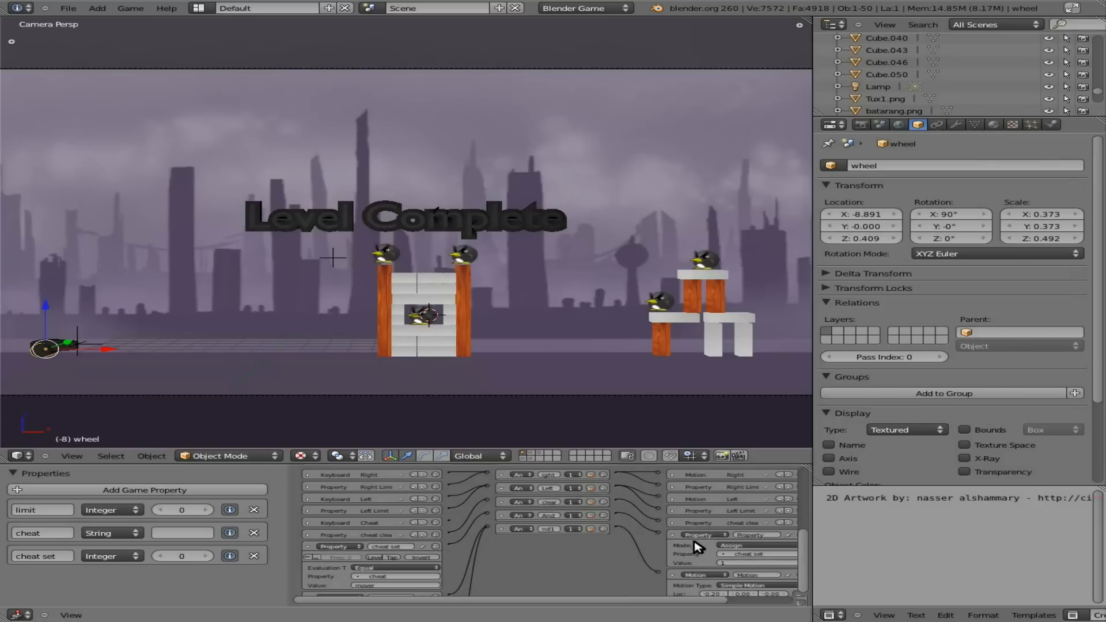
middle_click_drag(746, 557, 651, 539)
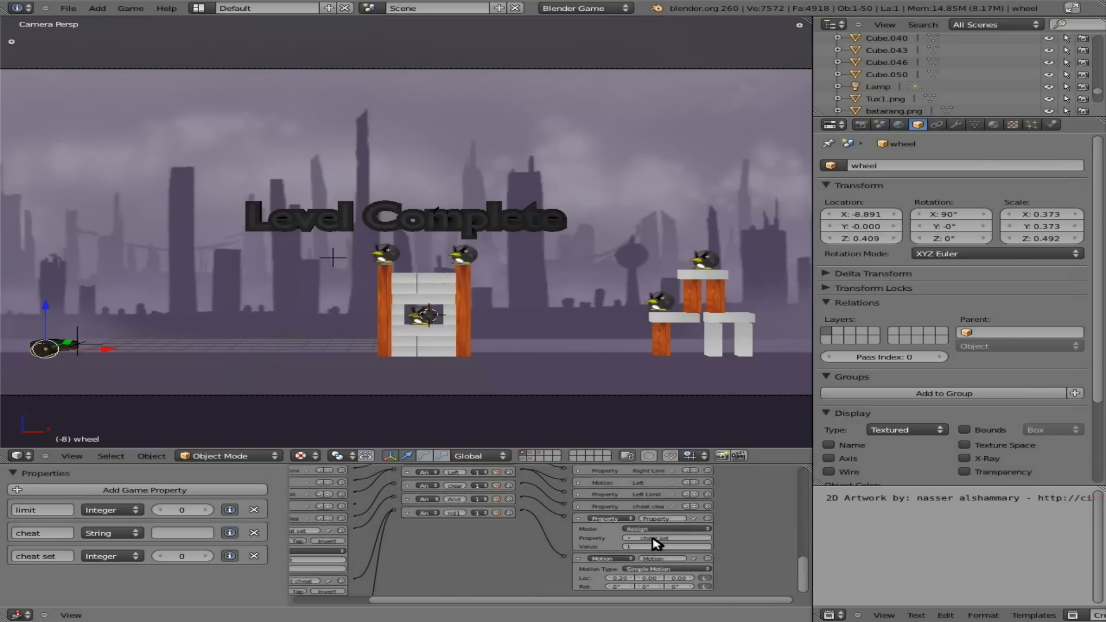
middle_click_drag(453, 555, 542, 550)
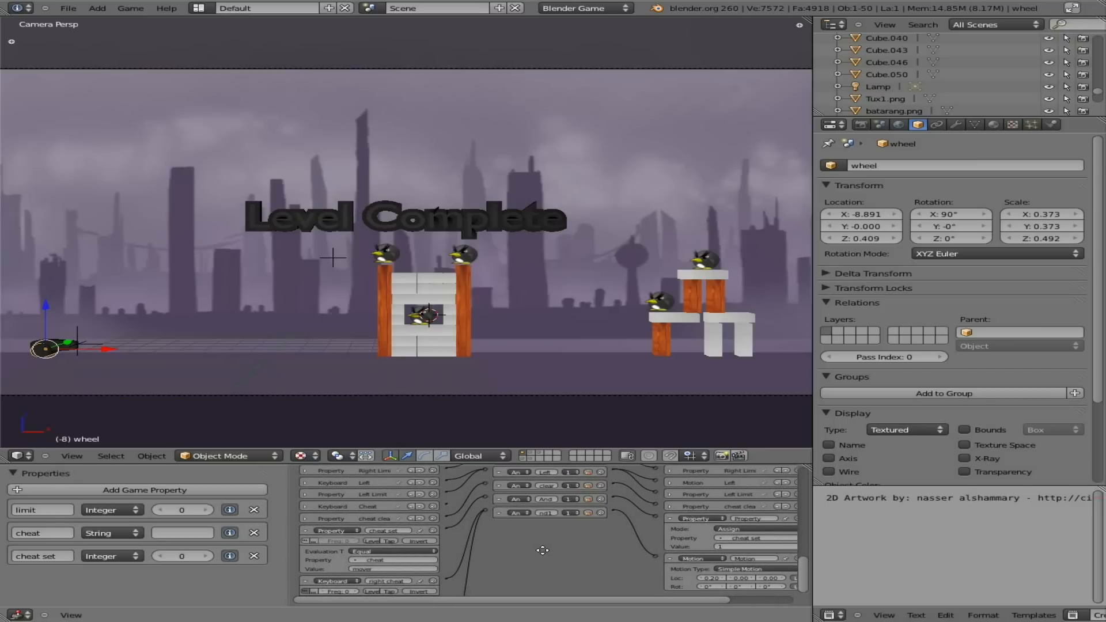
middle_click_drag(723, 544, 529, 544)
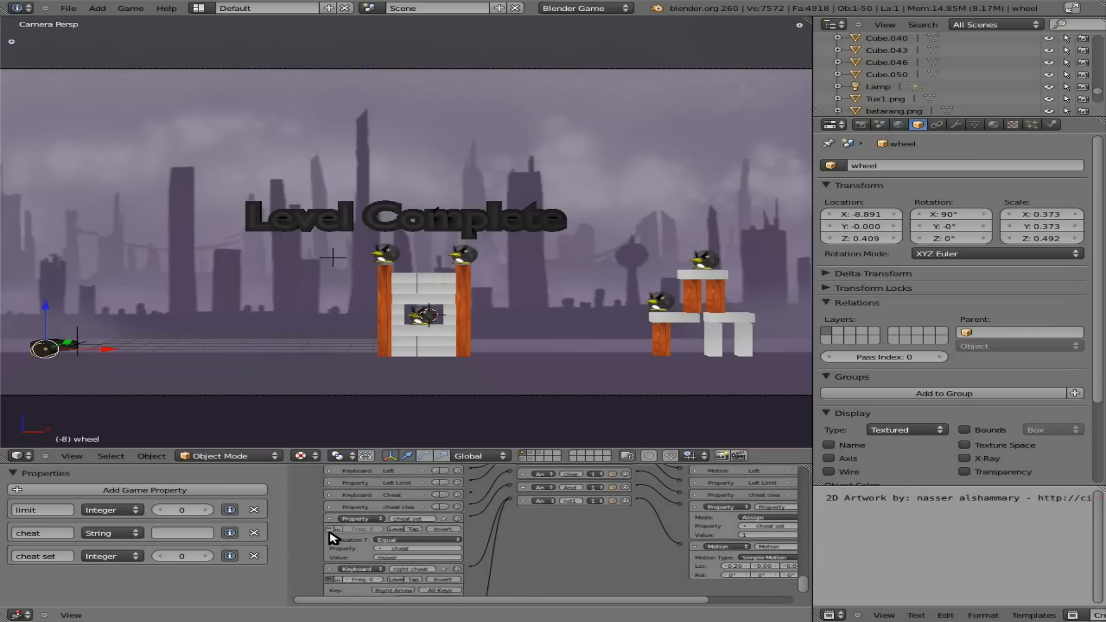
key("p")
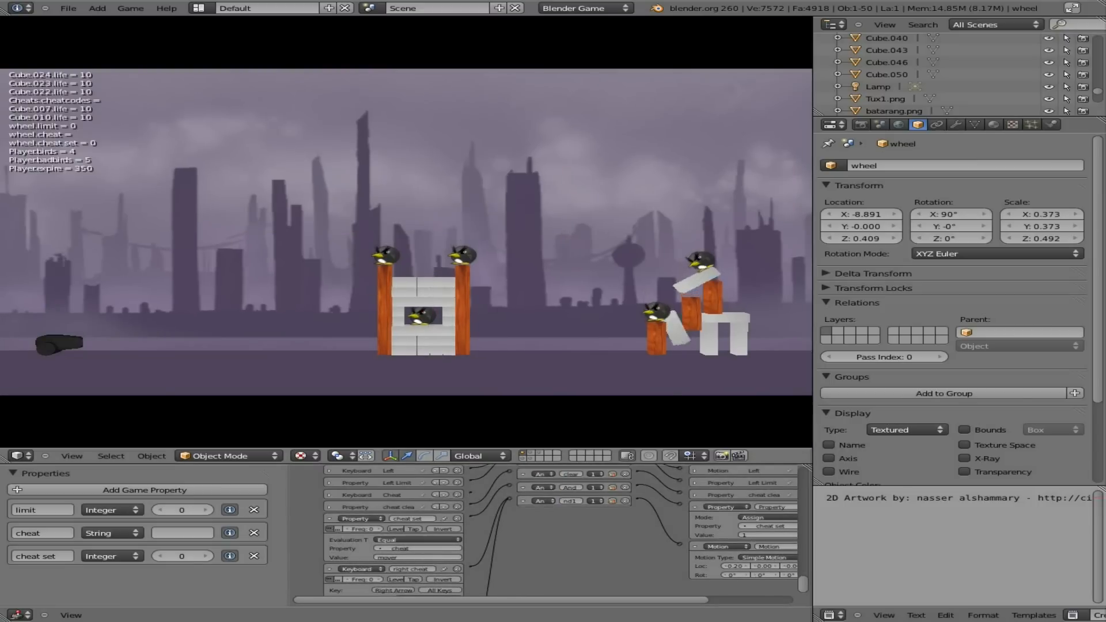
type("mover")
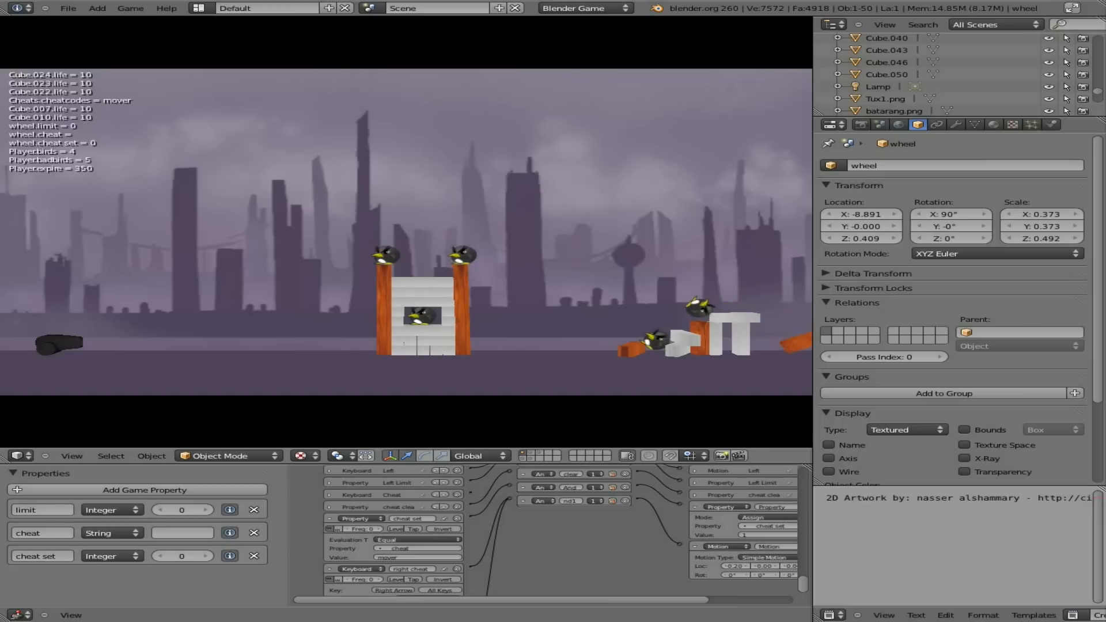
key("Escape")
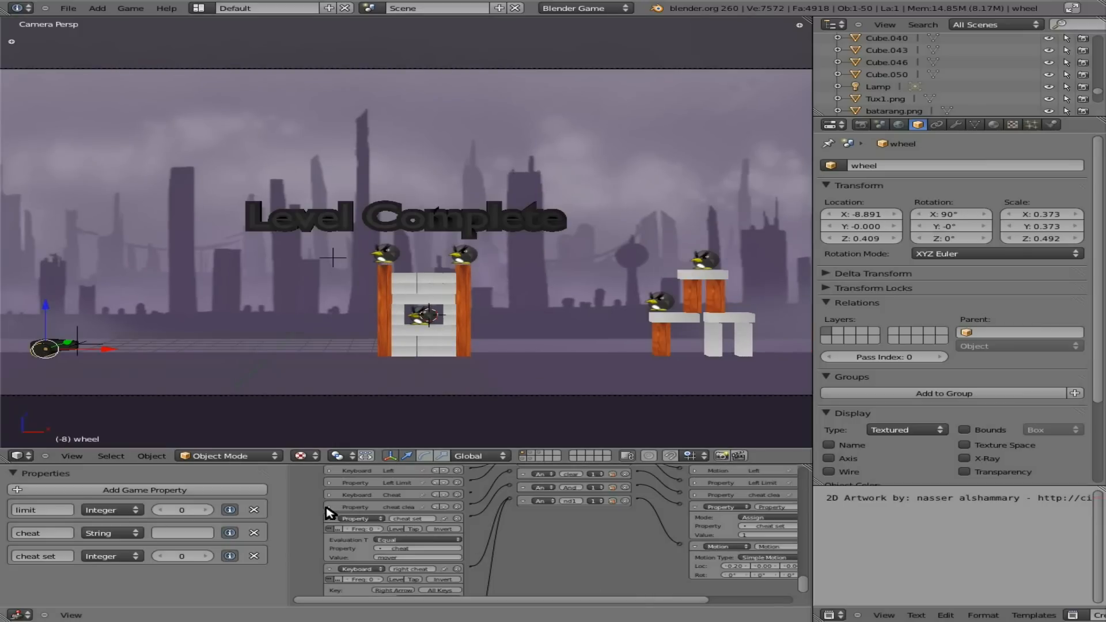
Try "" as the cheat clear actuator's value in a mover cheat test, and empty that value again.
middle_click_drag(572, 552, 524, 544)
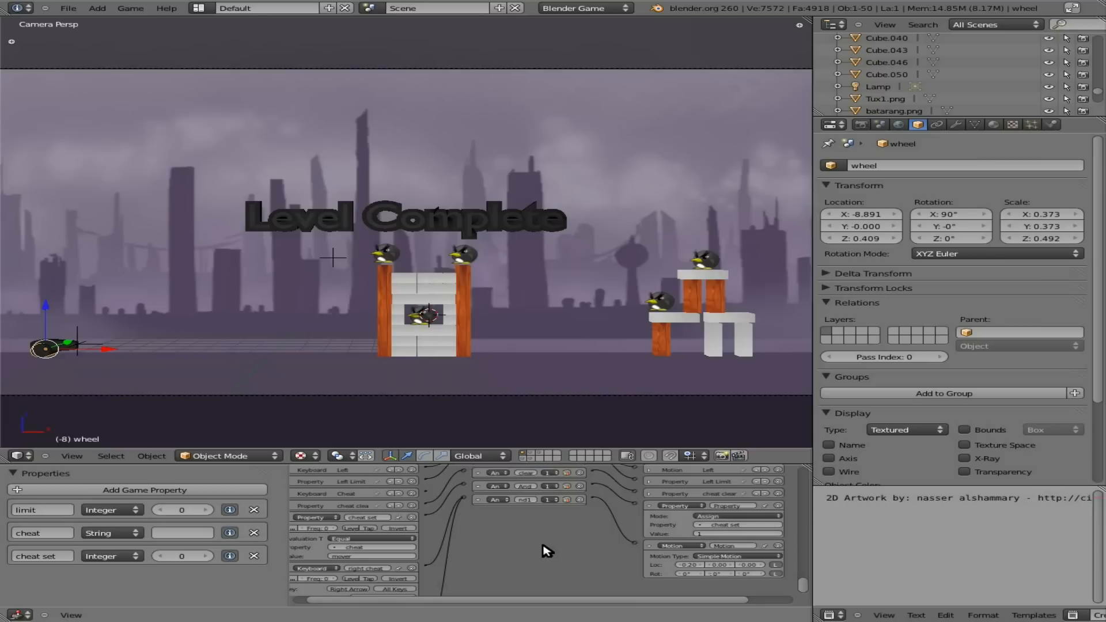
middle_click_drag(547, 551, 645, 554)
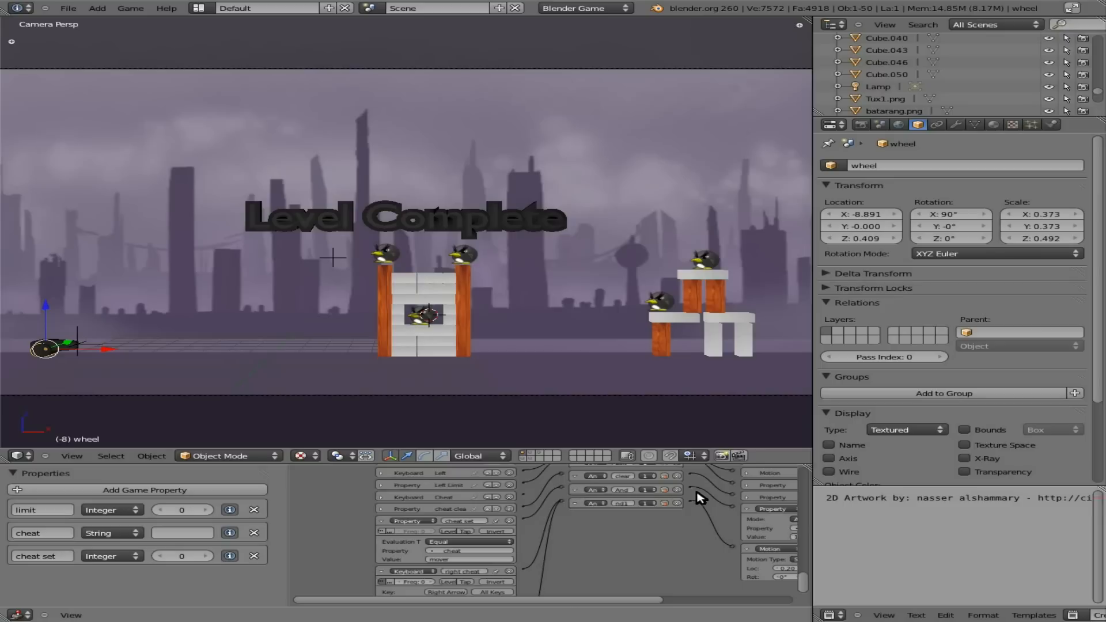
middle_click_drag(699, 494, 596, 499)
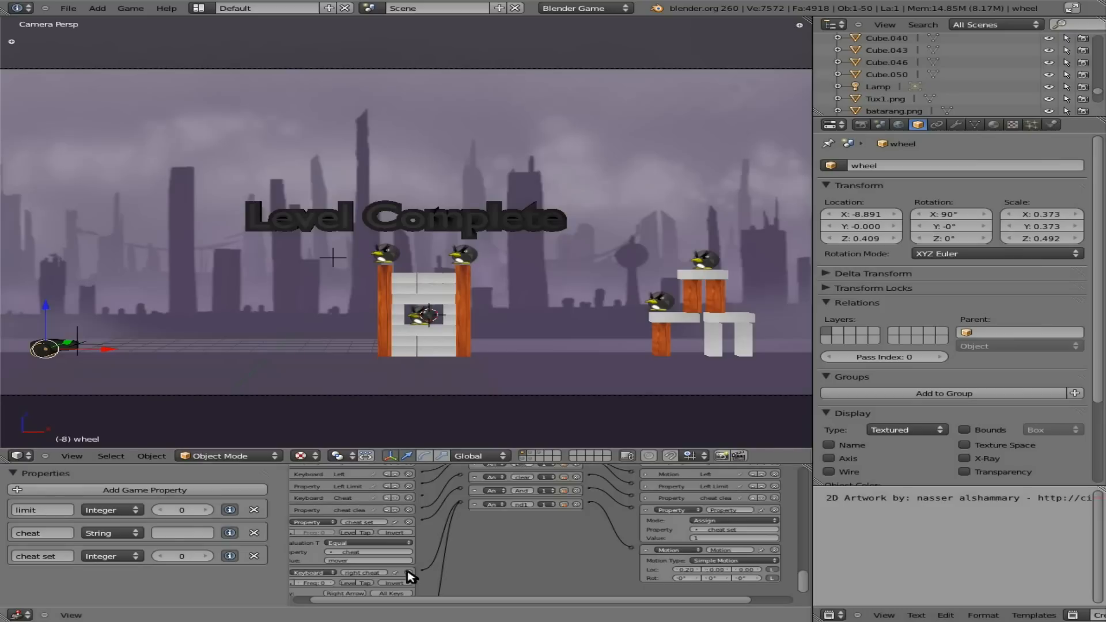
left_click(645, 498)
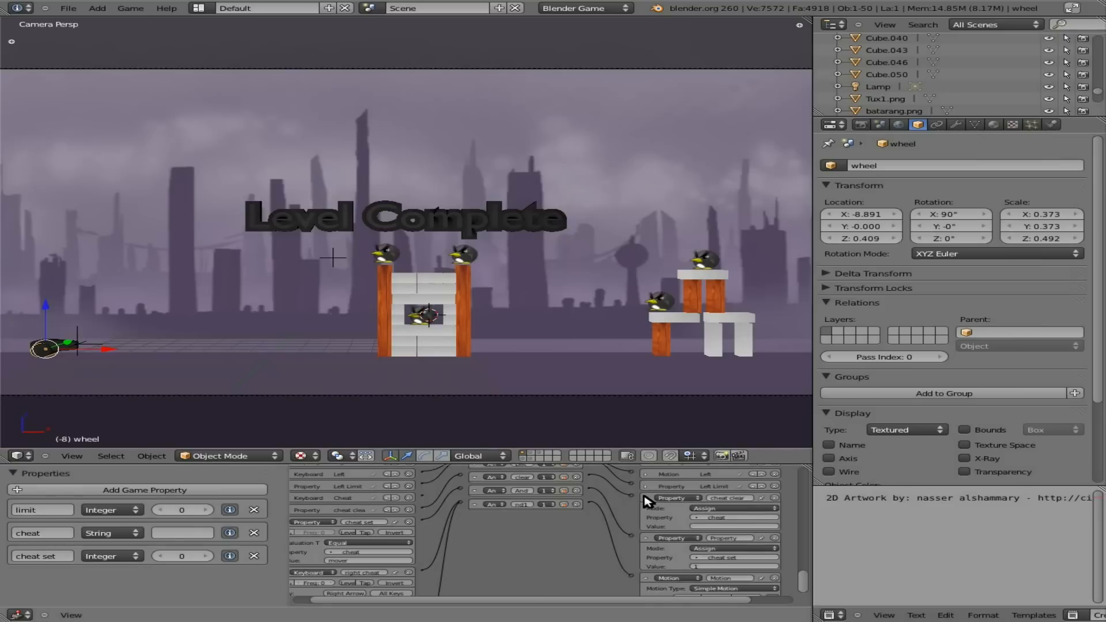
left_click(708, 527)
key("p")
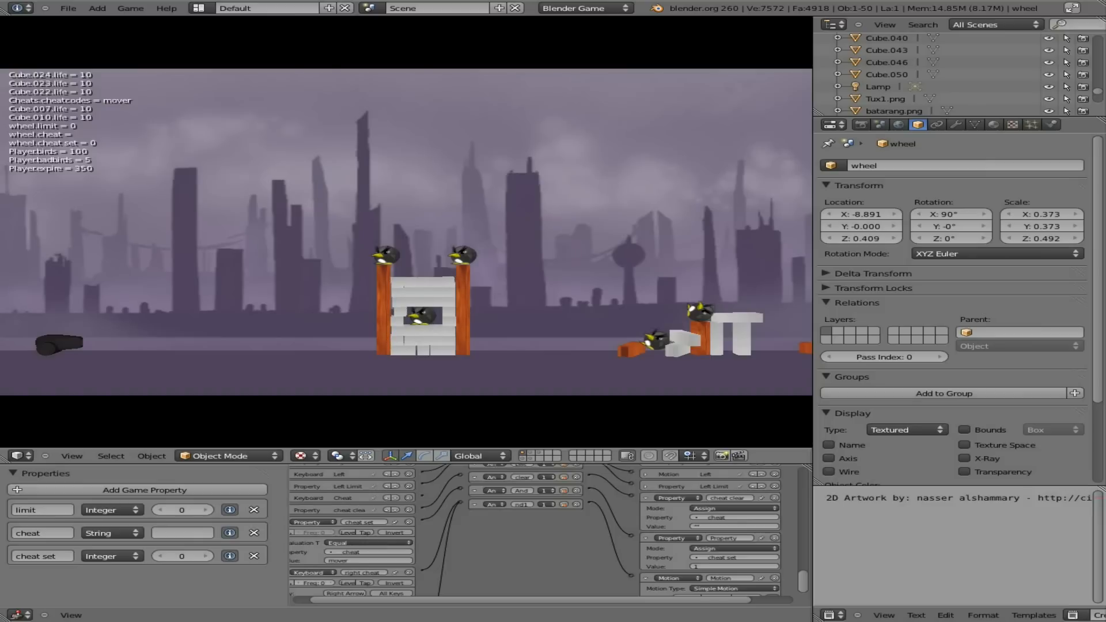
key("Escape")
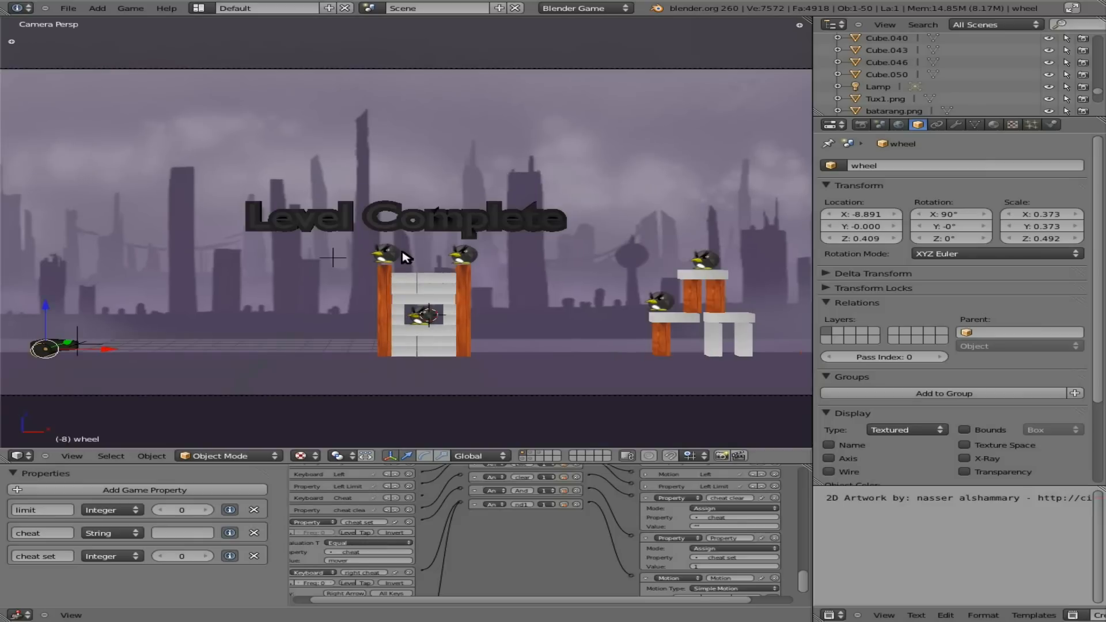
middle_click_drag(528, 559, 468, 558)
left_click(719, 528)
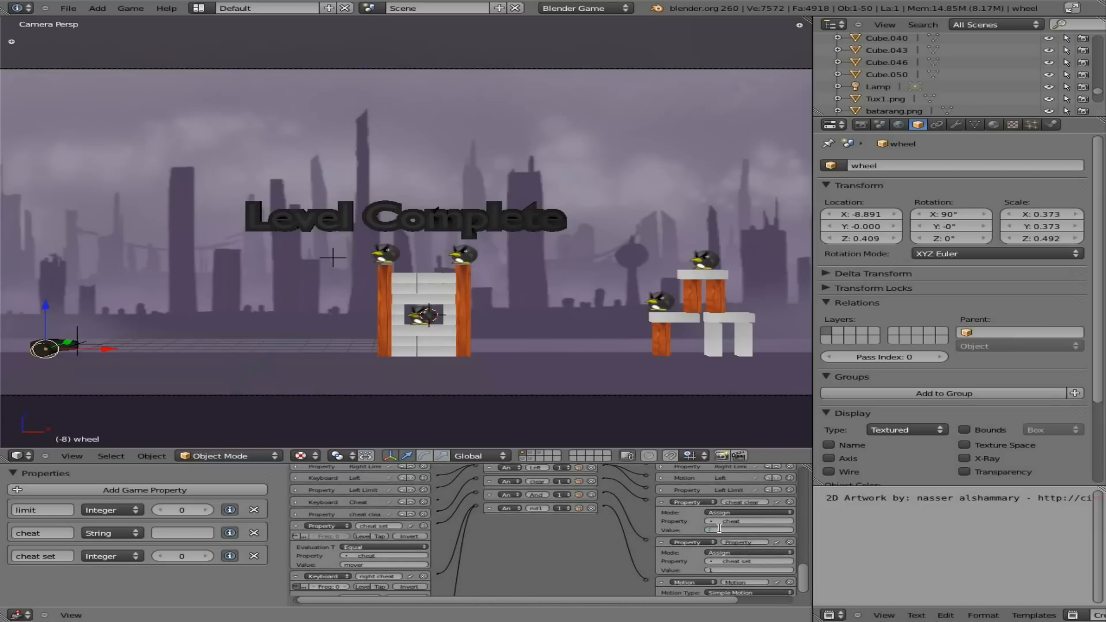
Set the Cheat keyboard sensor's Target to cheat, empty its Log Toggle, and start the game.
left_click(295, 514)
left_click(295, 502)
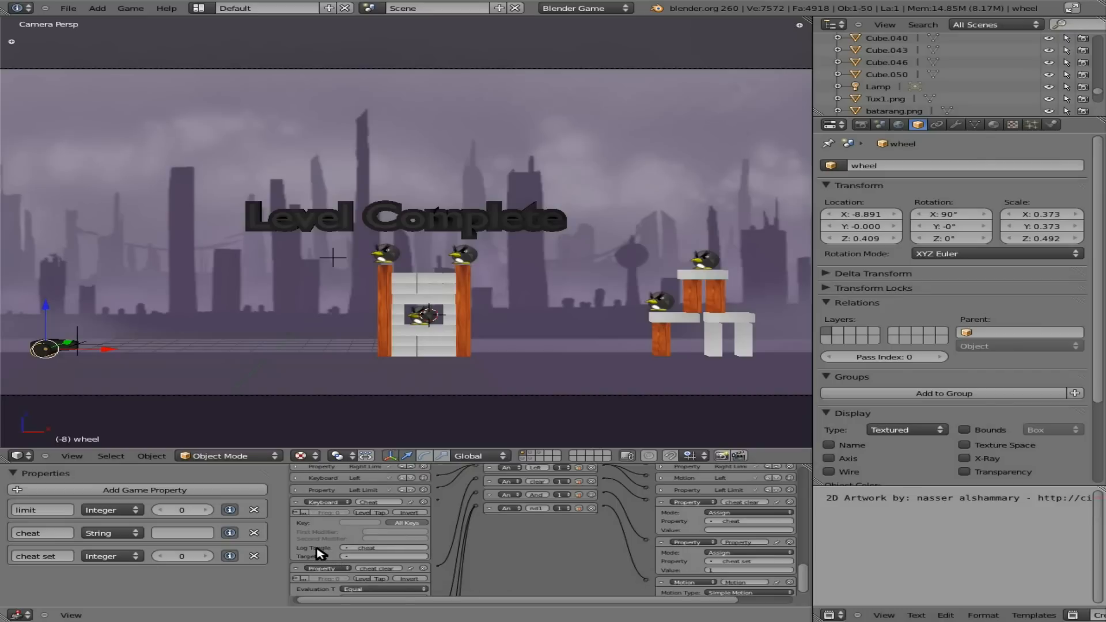
left_click(373, 547)
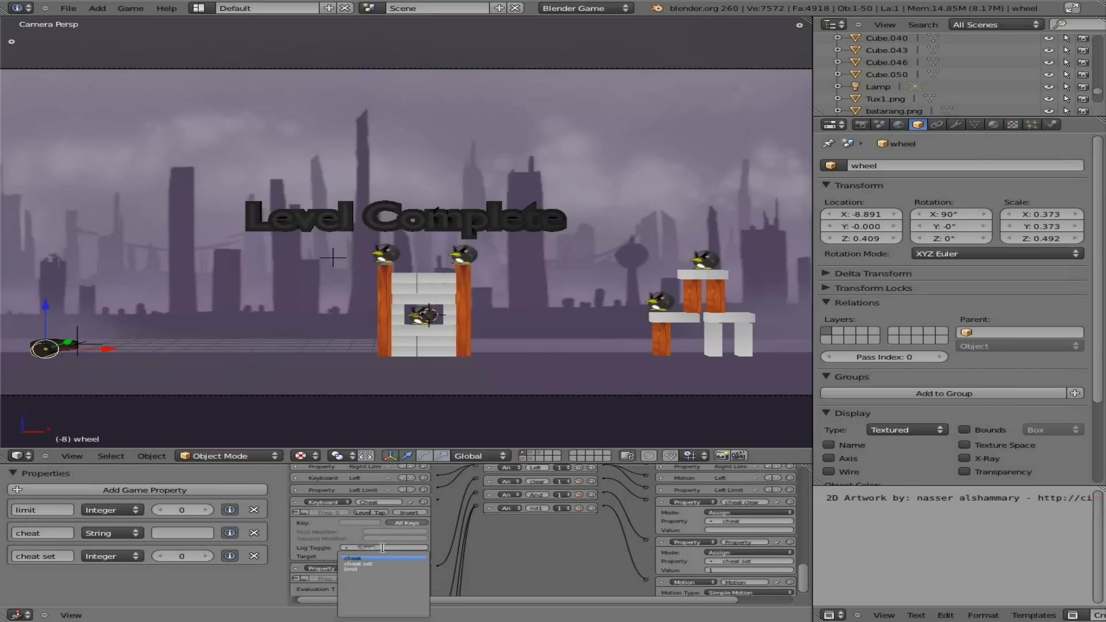
left_click(393, 557)
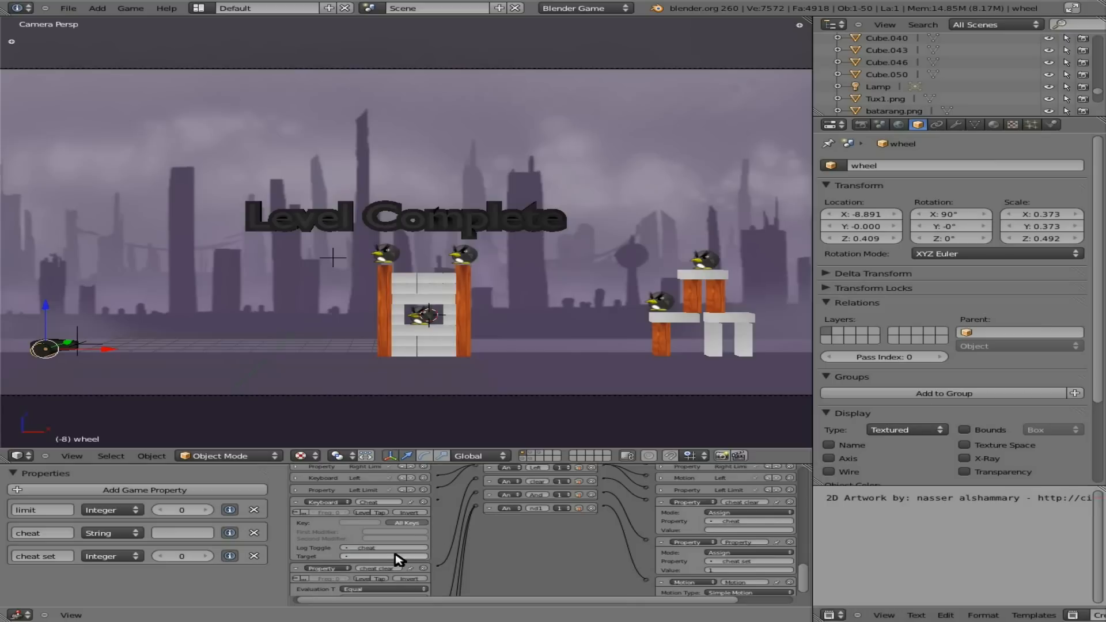
left_click(395, 556)
left_click(356, 498)
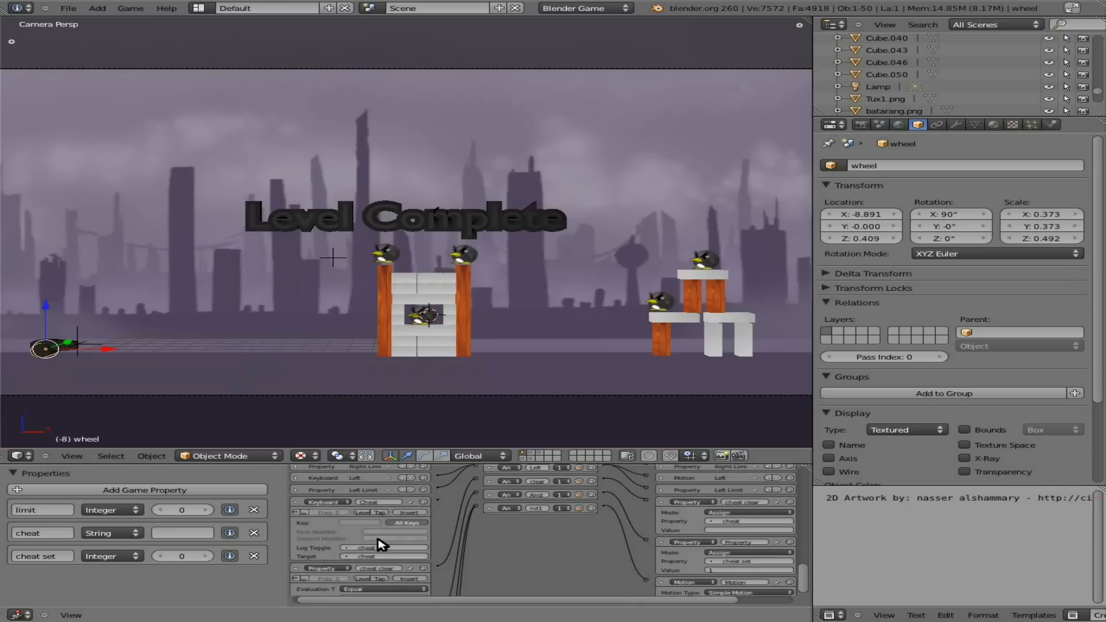
left_click(381, 547)
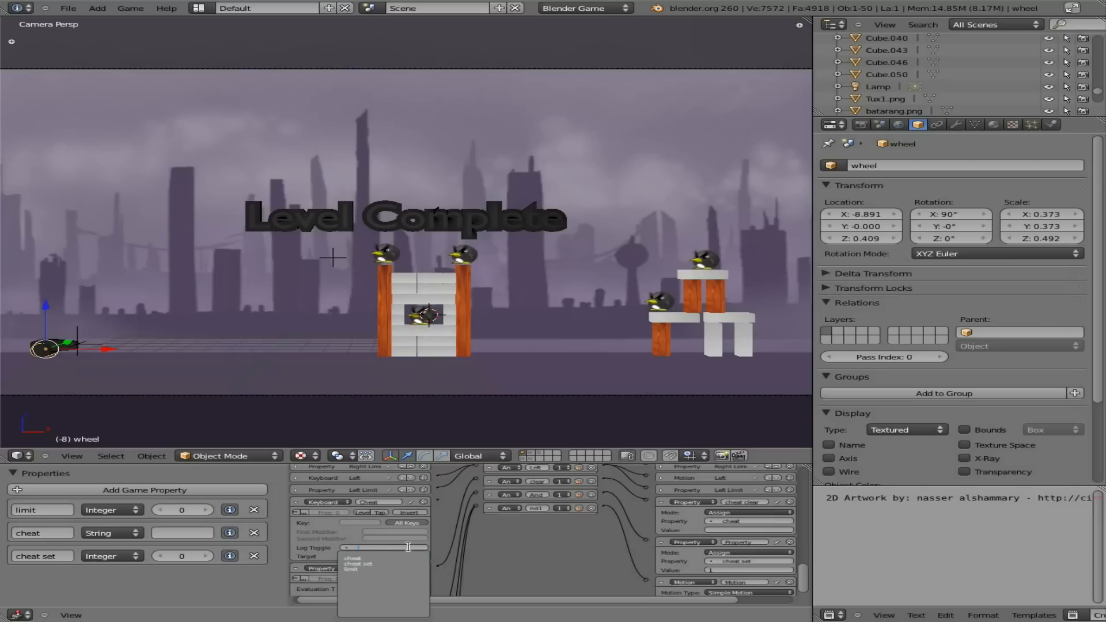
key("Return")
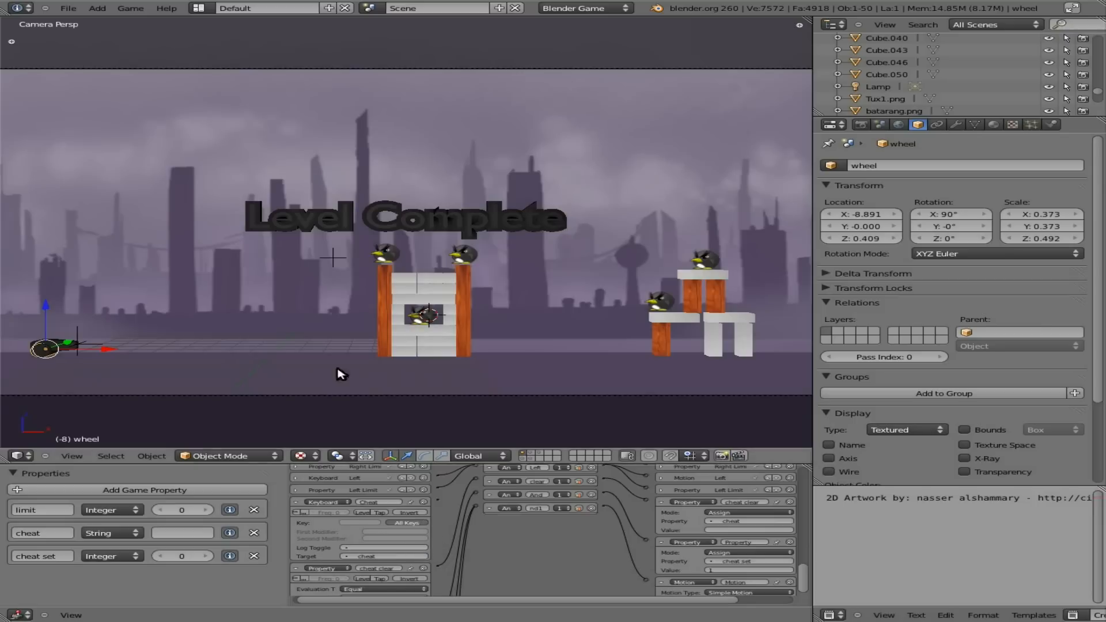
key("p")
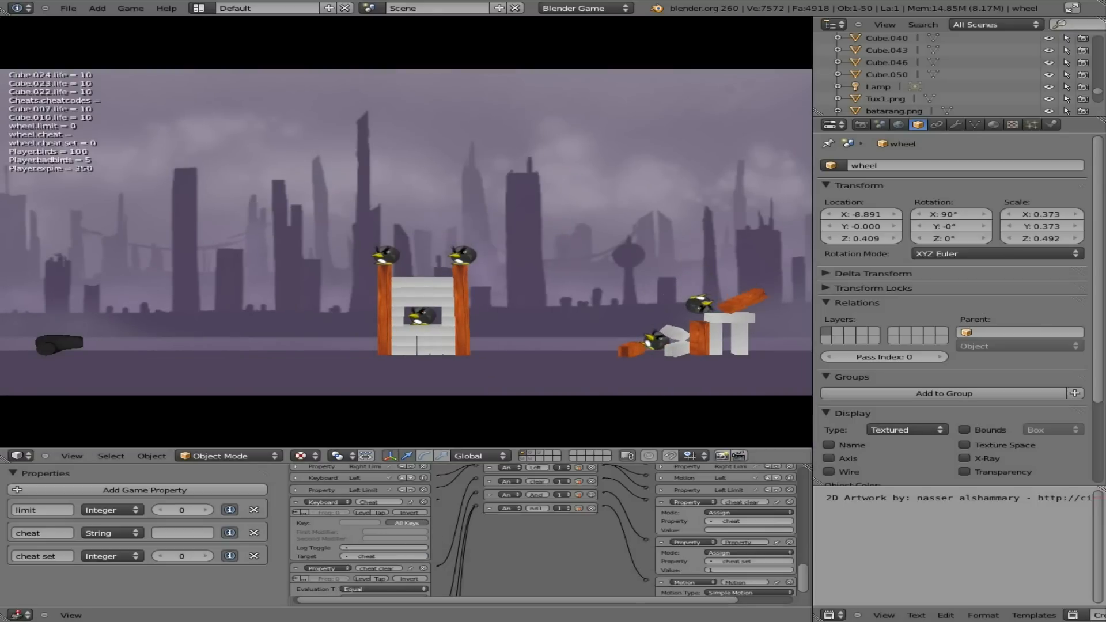
Stop the game, select the Cheats object, and expand its Clear Codes and Keyboard1 sensors to check their settings.
key("d")
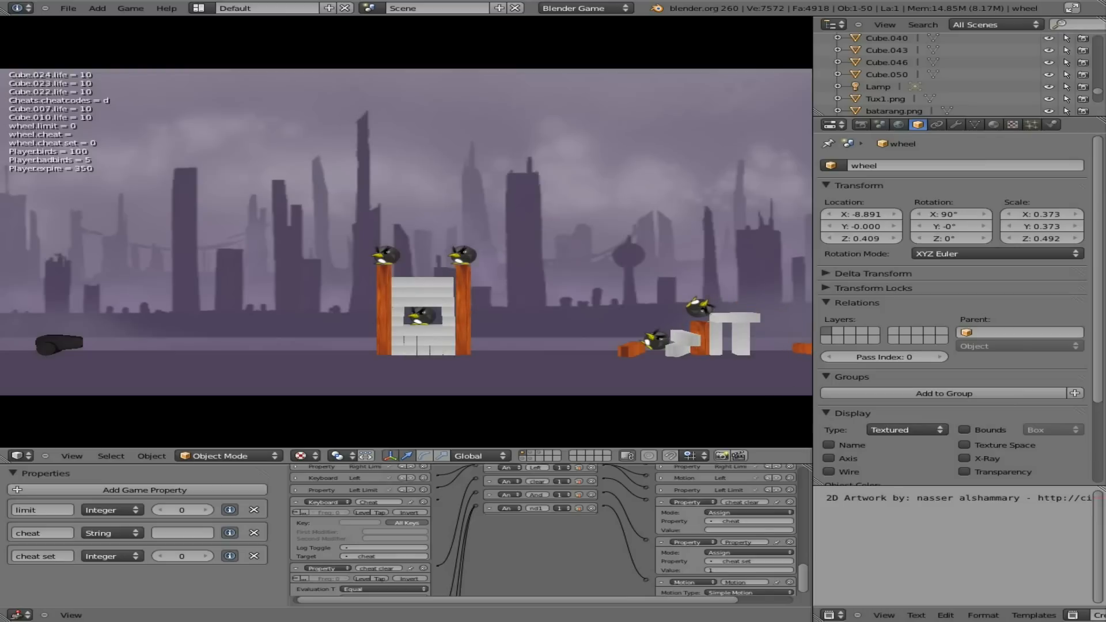
key("Escape")
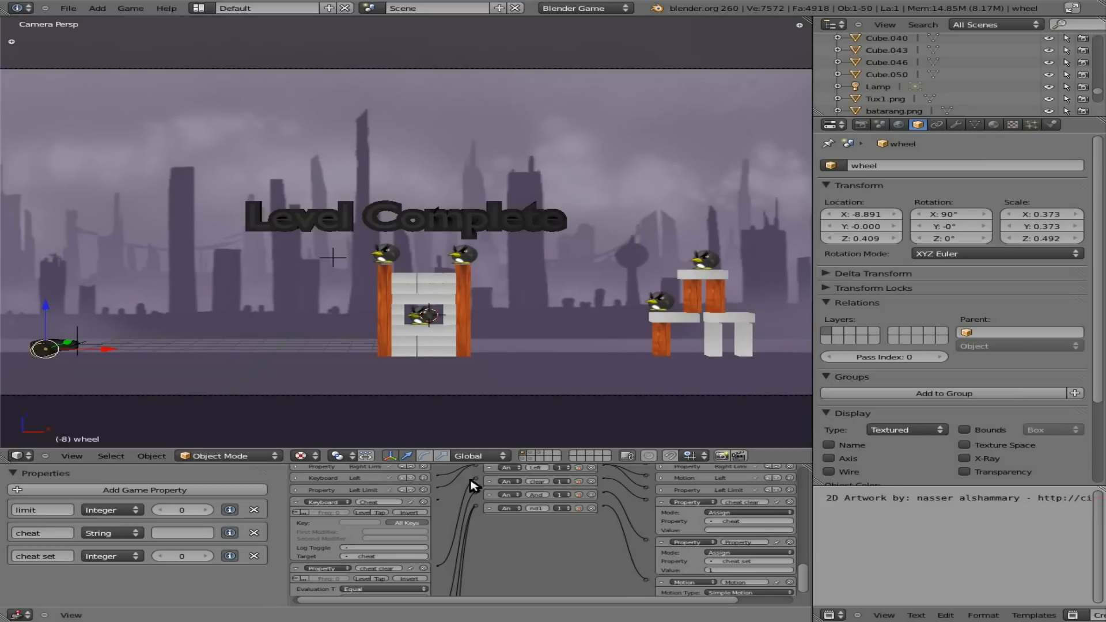
right_click(348, 262)
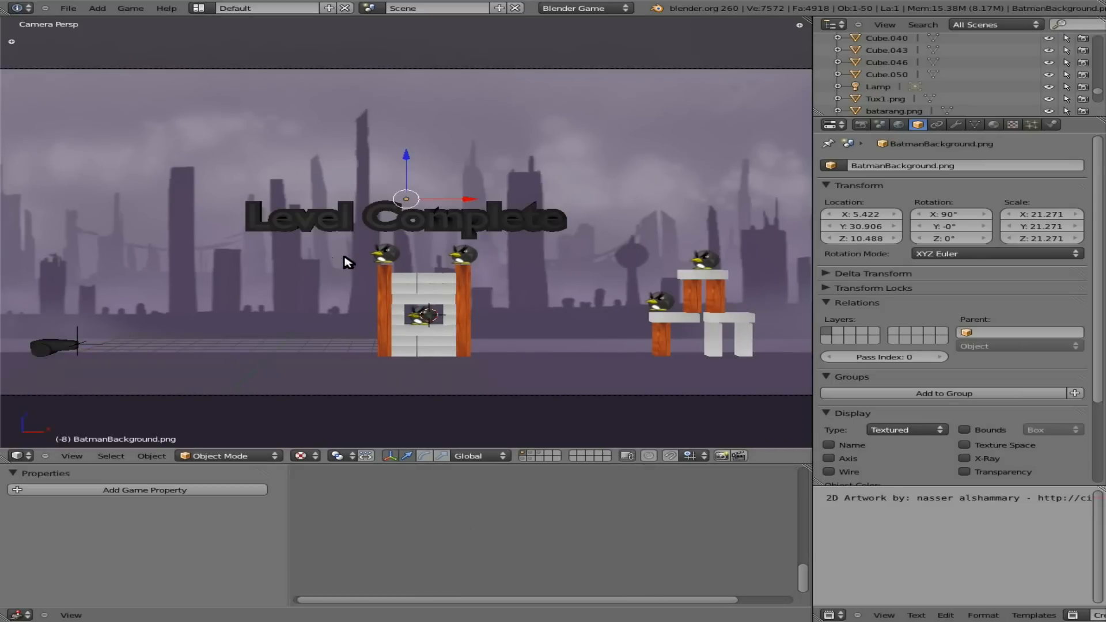
right_click(340, 261)
middle_click_drag(435, 510, 451, 550)
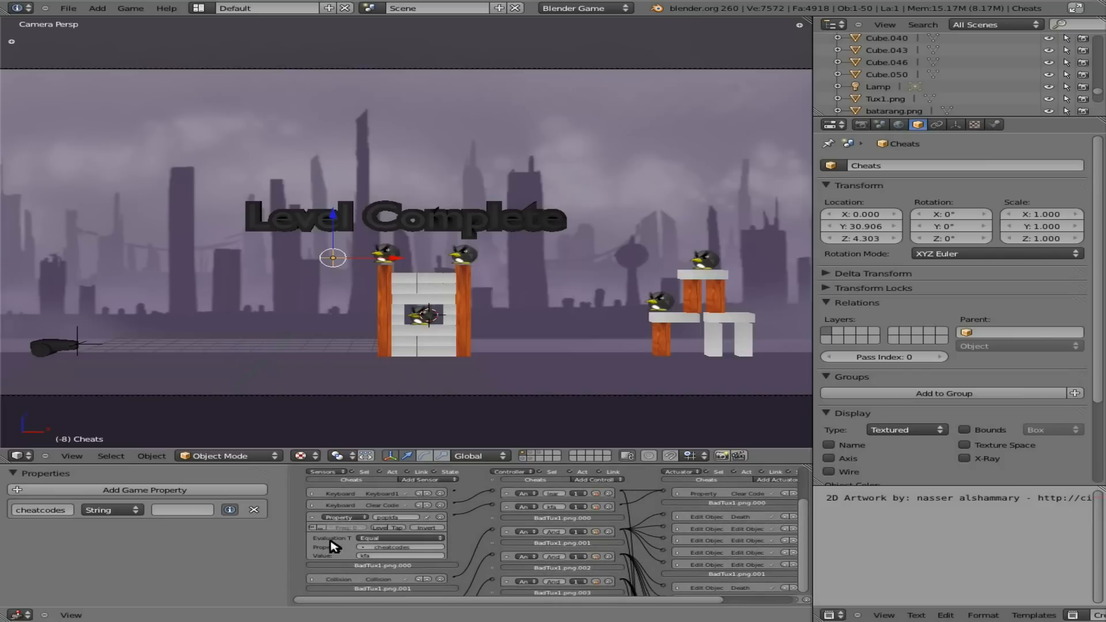
left_click(311, 505)
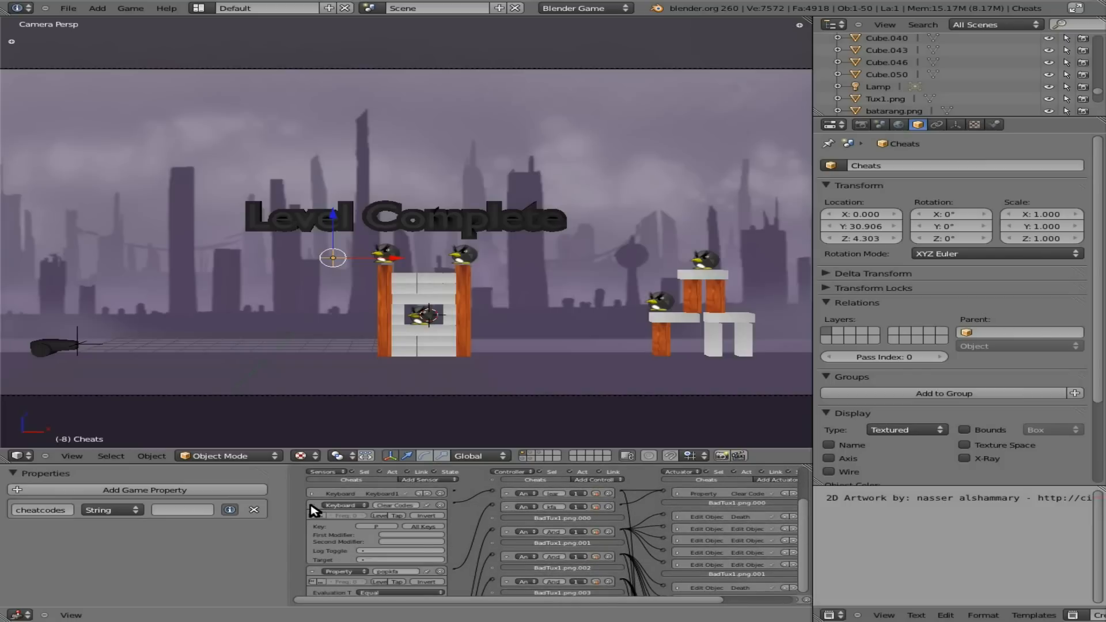
left_click(311, 493)
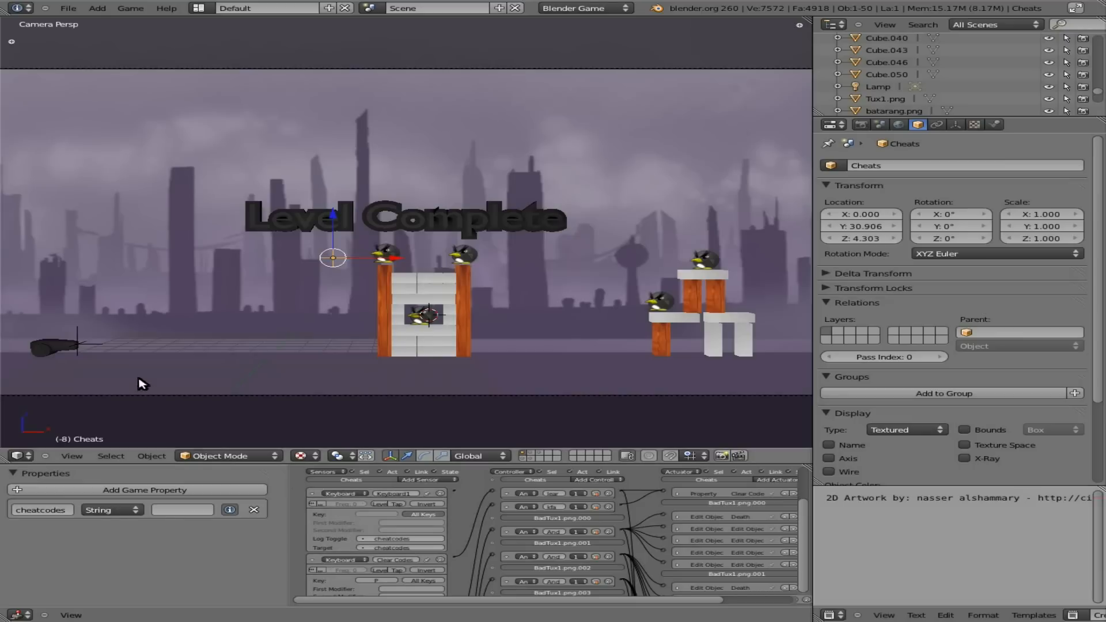
Set the Log Toggle of the wheel's Cheat keyboard sensor to cheat, and test typing pop in the game.
right_click(56, 349)
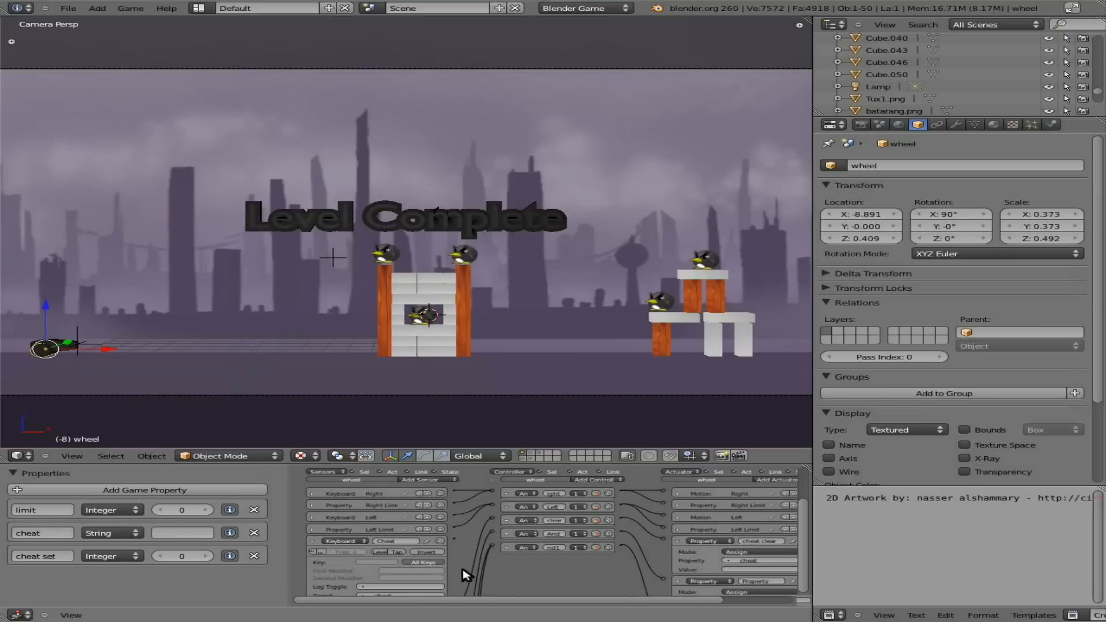
scroll(467, 575, "down", 1)
left_click(375, 571)
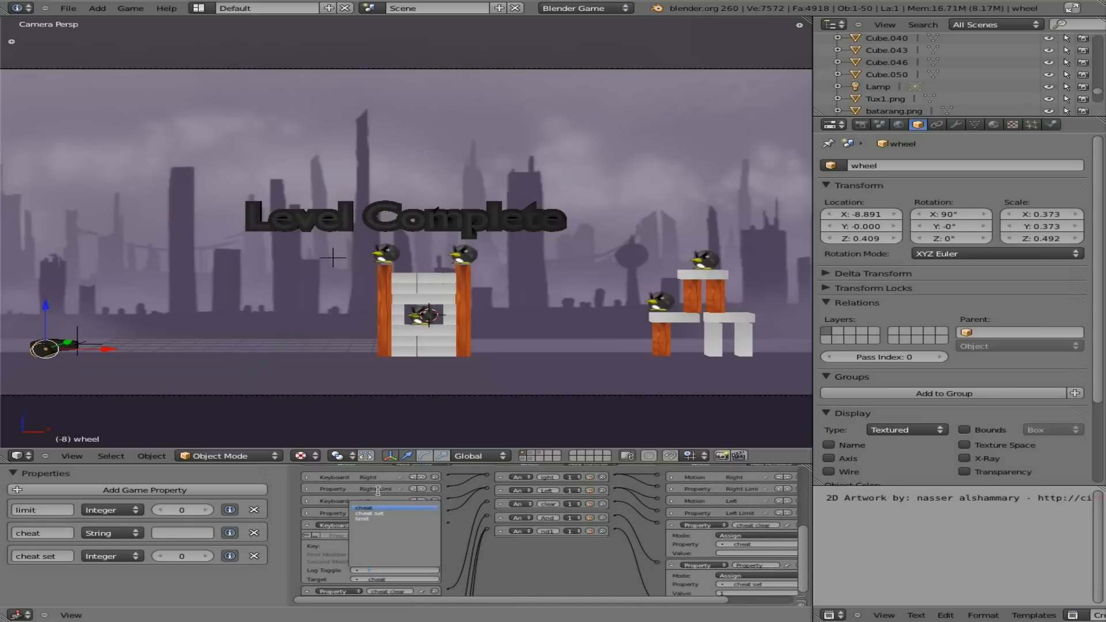
left_click(375, 509)
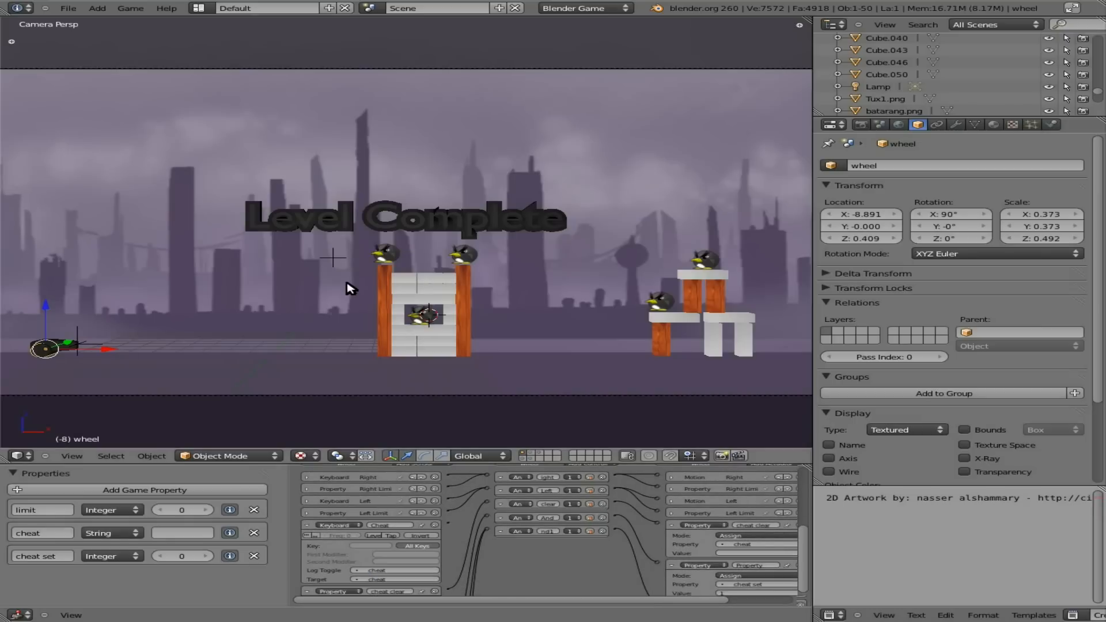
key("p")
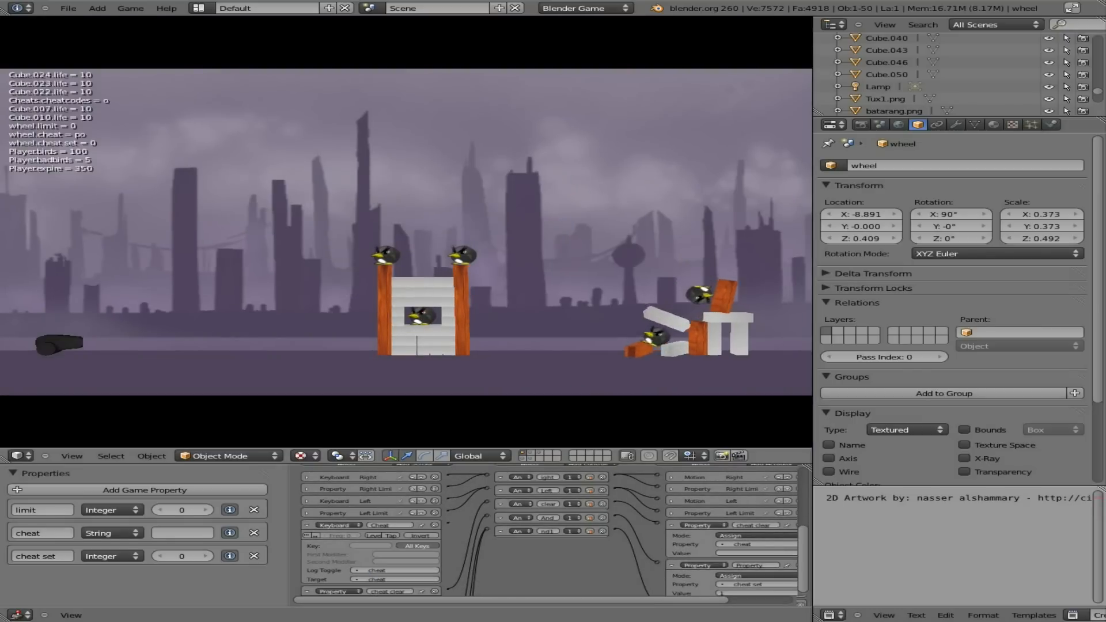
key("p")
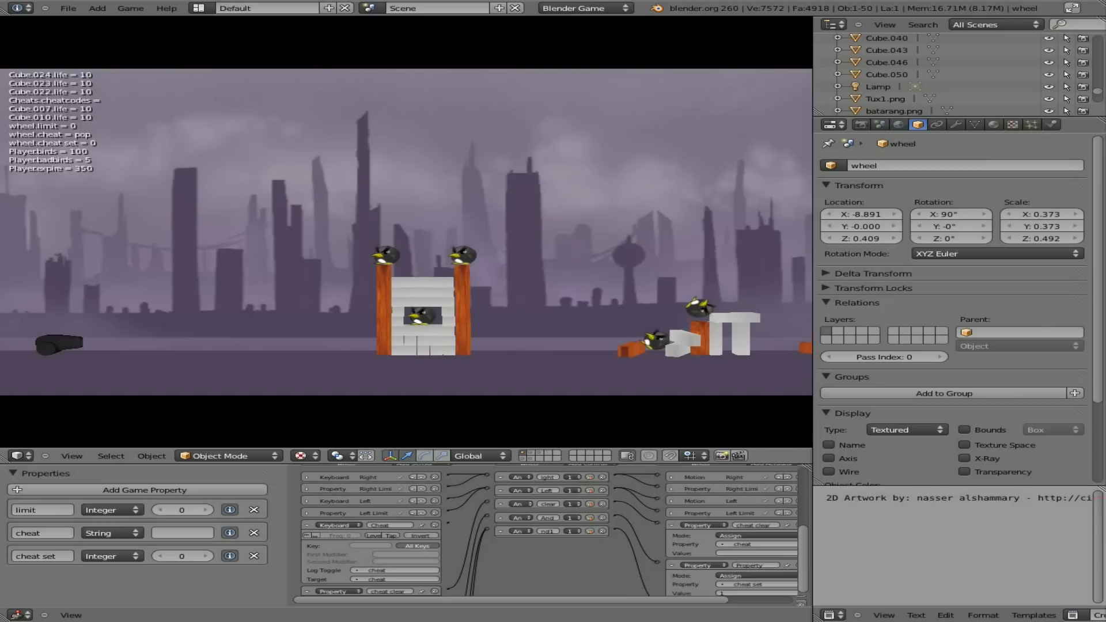
key("Escape")
Set the cheat clear actuator's value to "" and test clearing the cheat by entering op in the game.
middle_click_drag(606, 580, 622, 486)
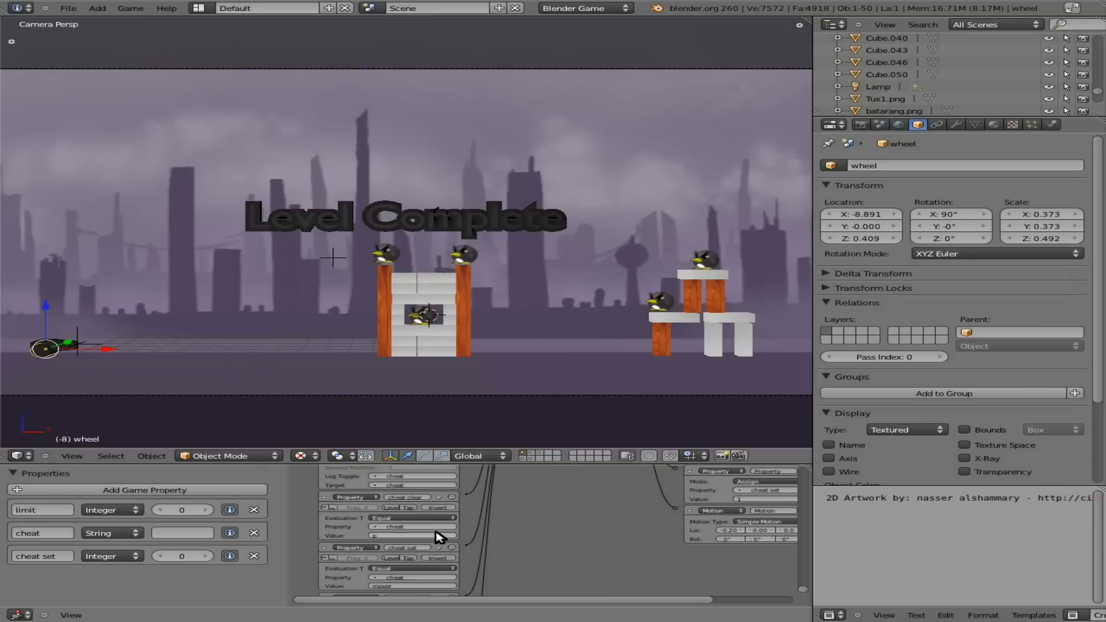
middle_click_drag(446, 536, 391, 586)
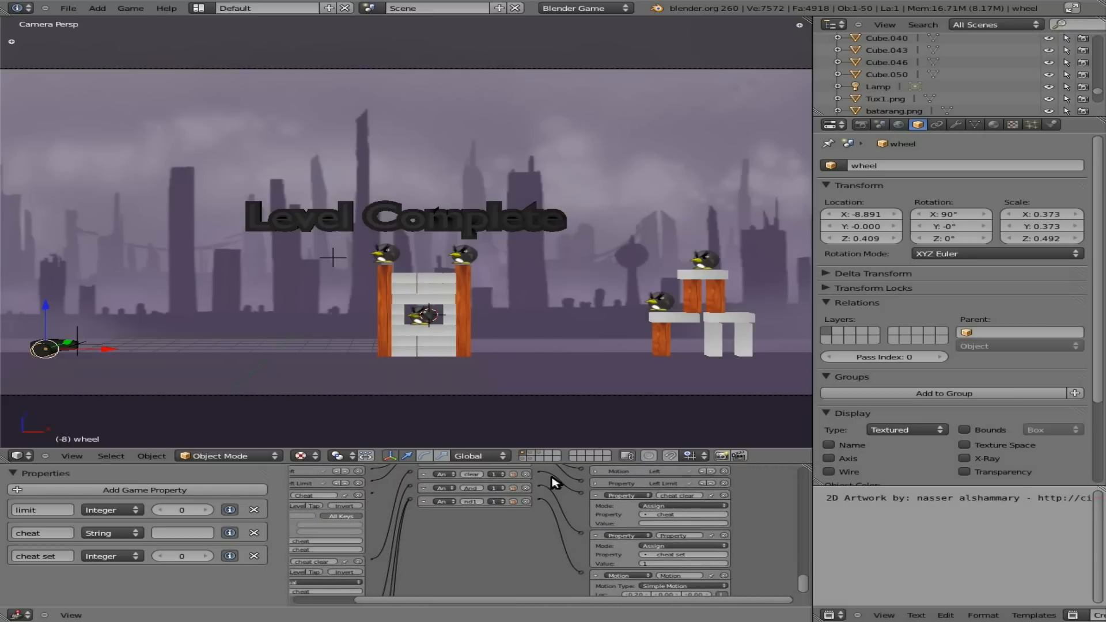
left_click(660, 521)
left_click(757, 493)
key("p")
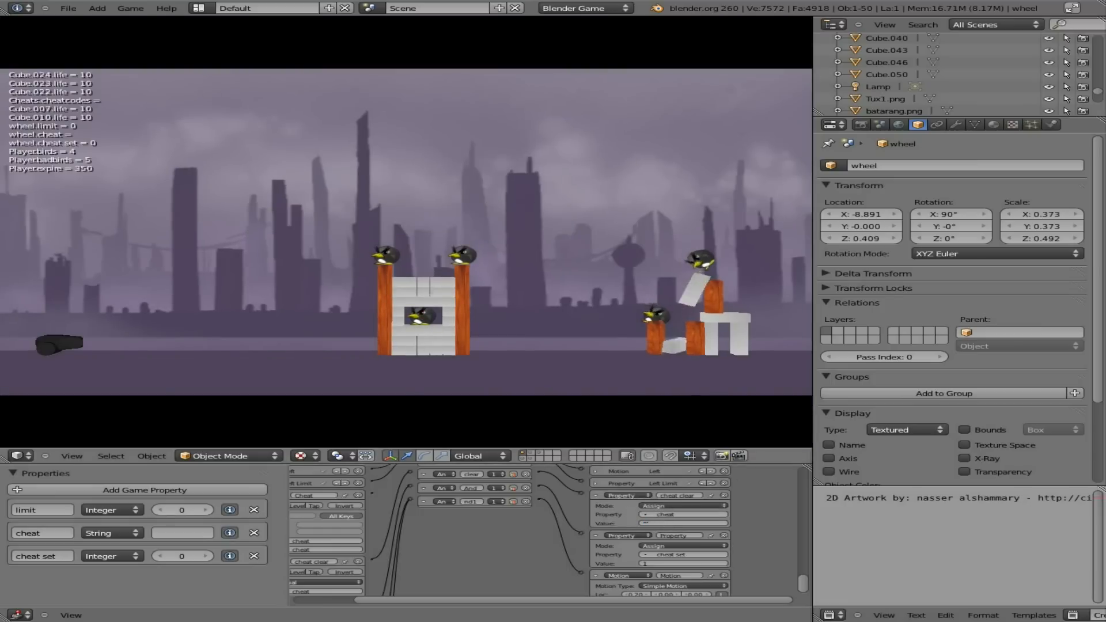
type("op")
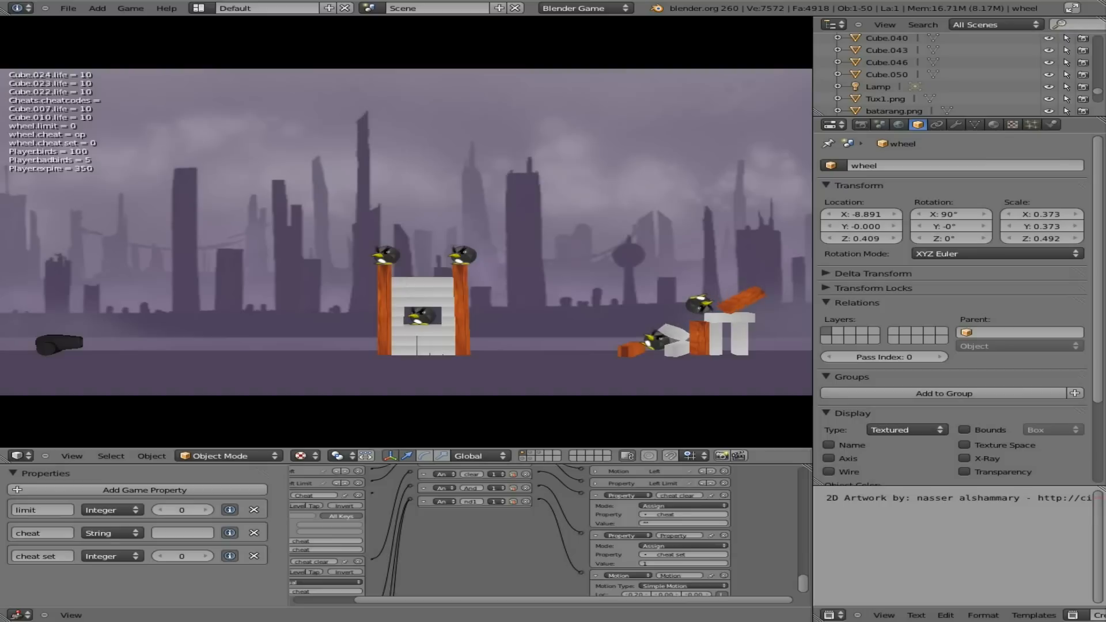
key("Escape")
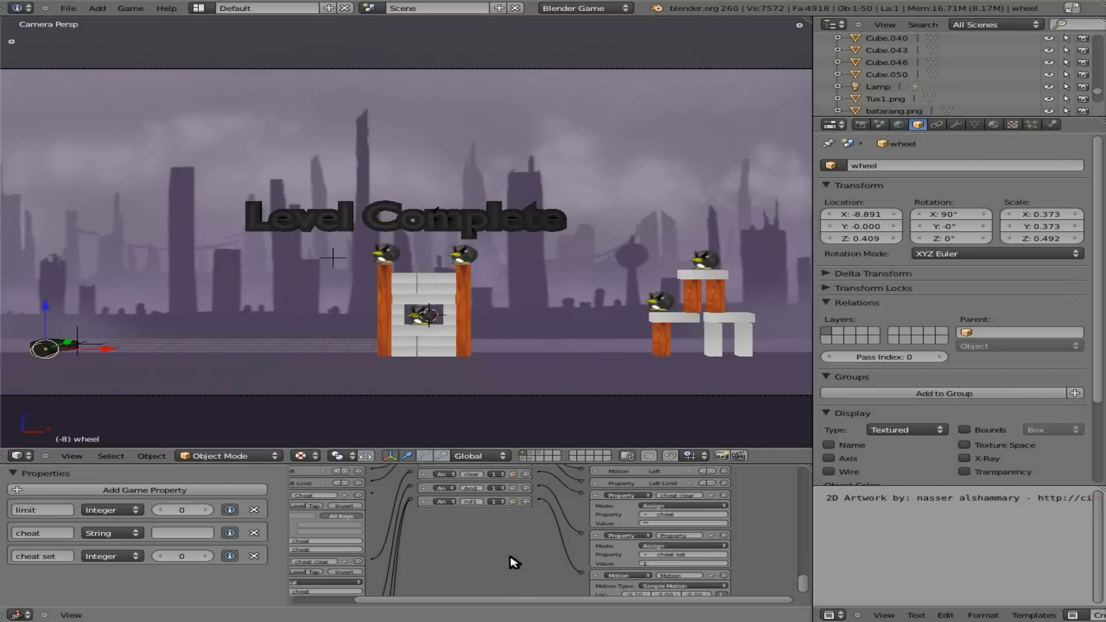
Set the cheat clear sensor's value to pop, and test the mover cheat by driving the cannon through the structures in the game.
middle_click_drag(495, 593, 624, 573)
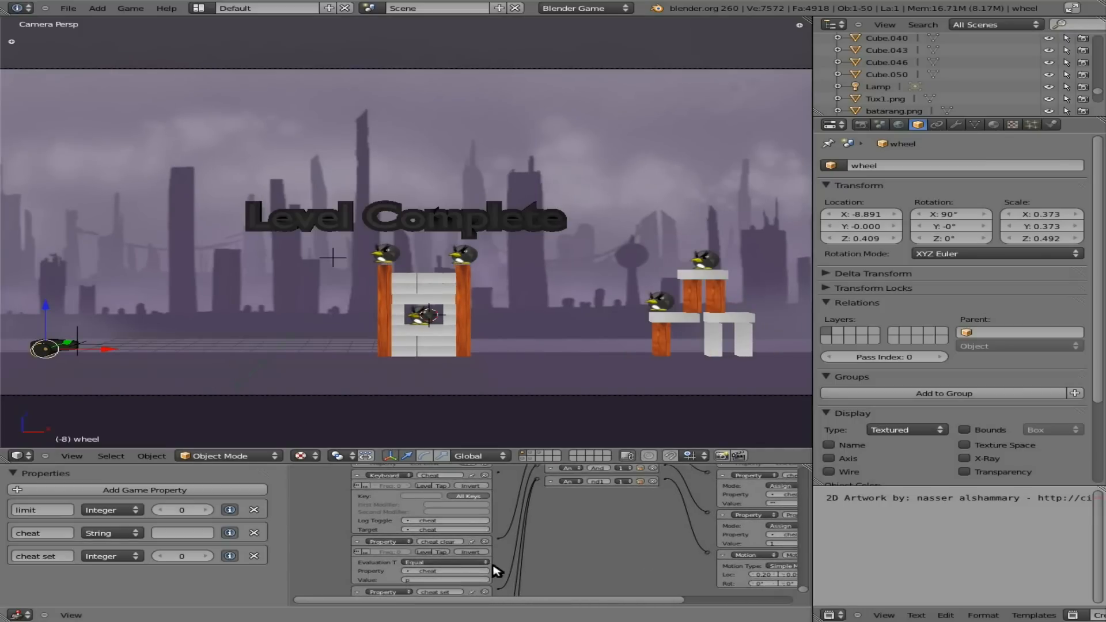
left_click(452, 578)
type("pop")
key("Return")
key("p")
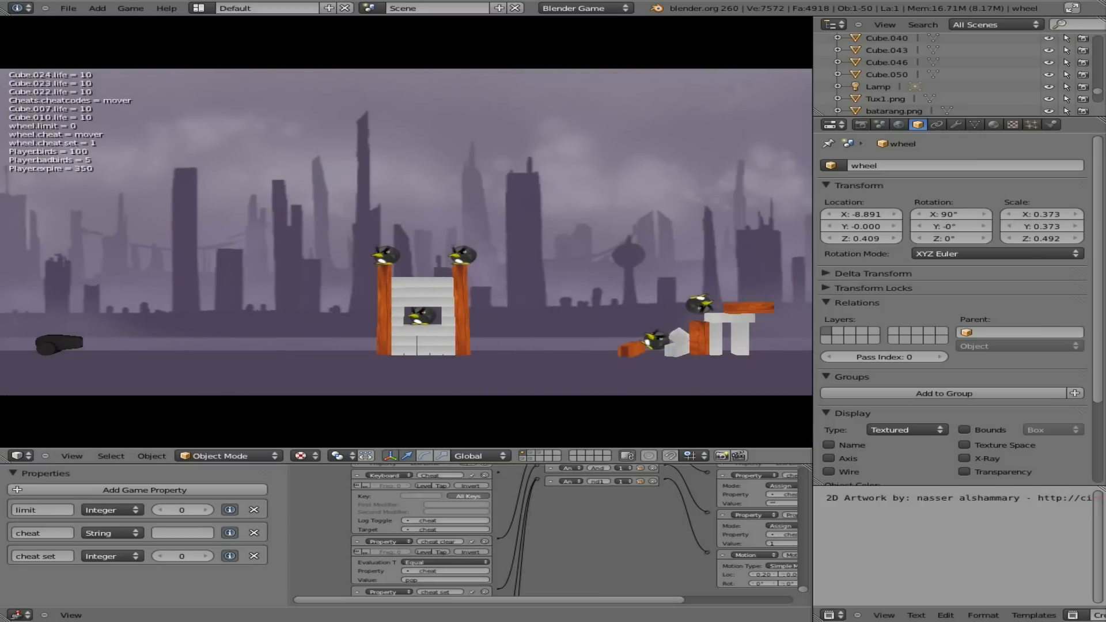
type("mover")
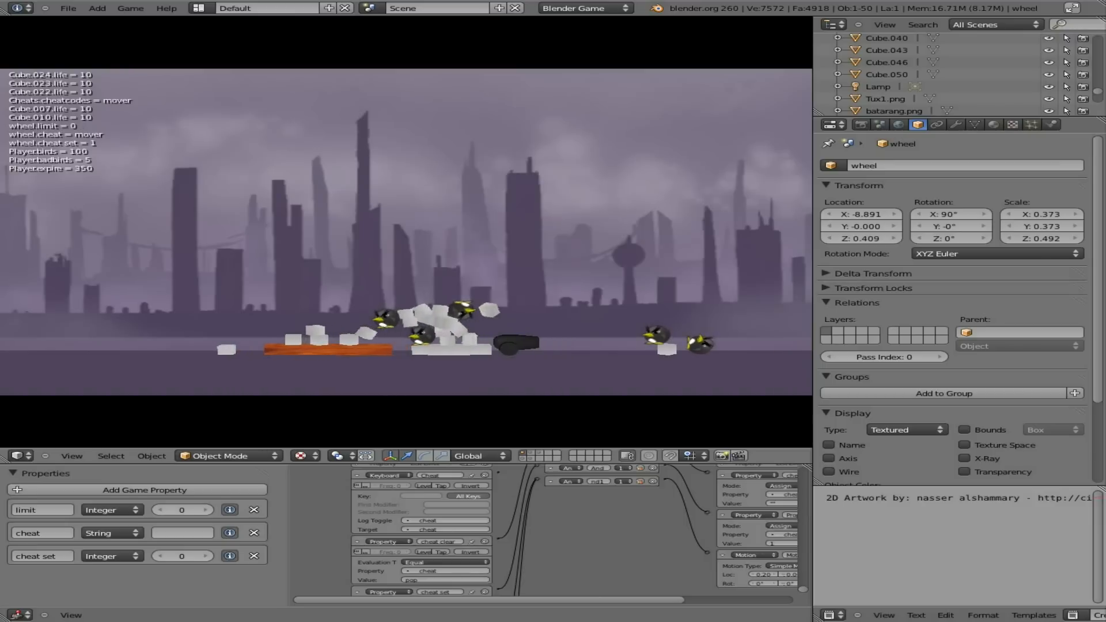
key("Escape")
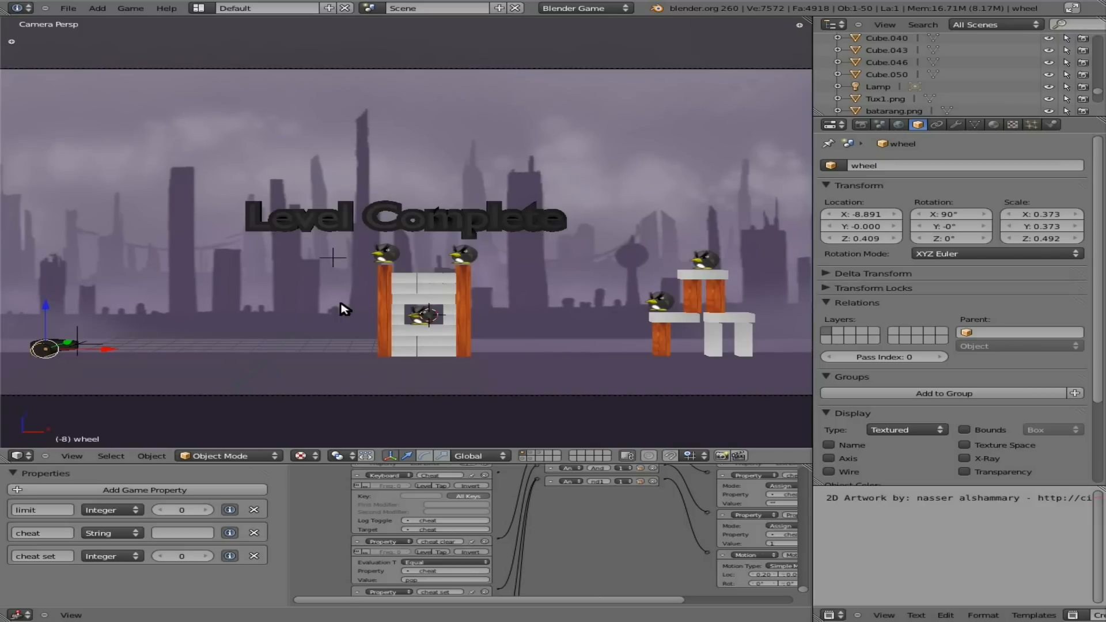
Collapse the wheel's expanded sensors, from Cheat to Property1, and its cheat clear, Property and Motion actuators.
left_click(358, 476)
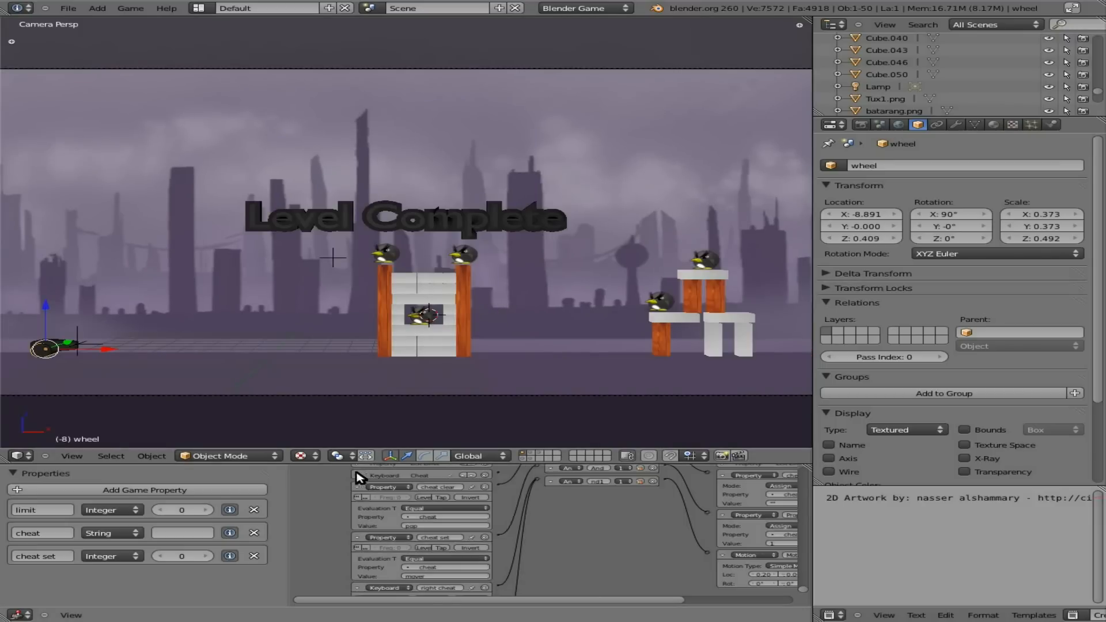
left_click(357, 485)
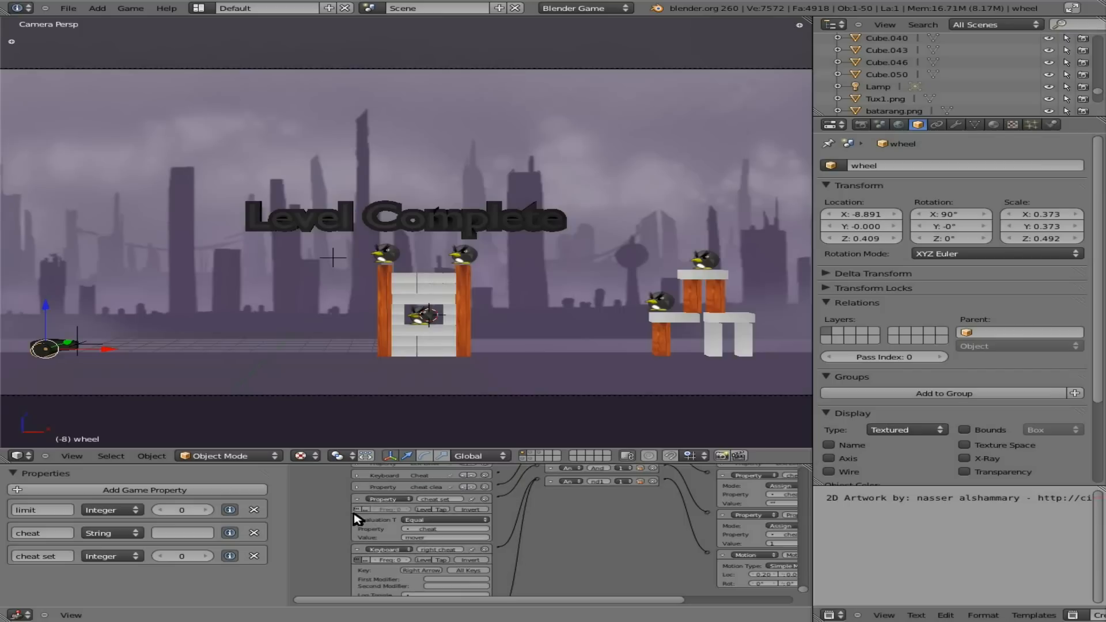
left_click(357, 499)
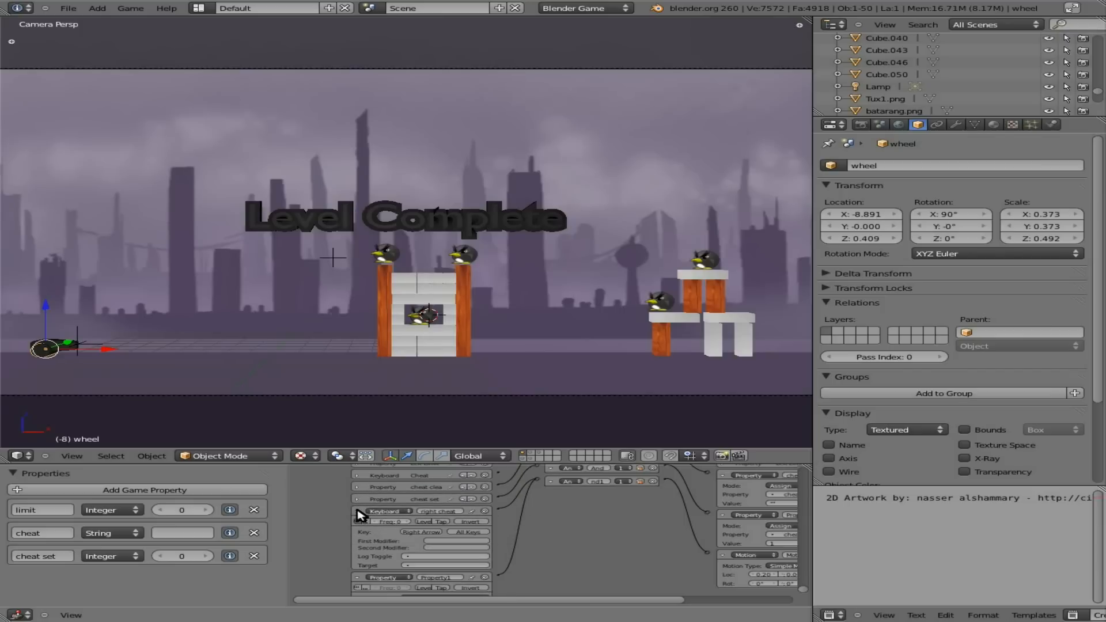
left_click(359, 514)
left_click(358, 523)
middle_click_drag(565, 539, 489, 547)
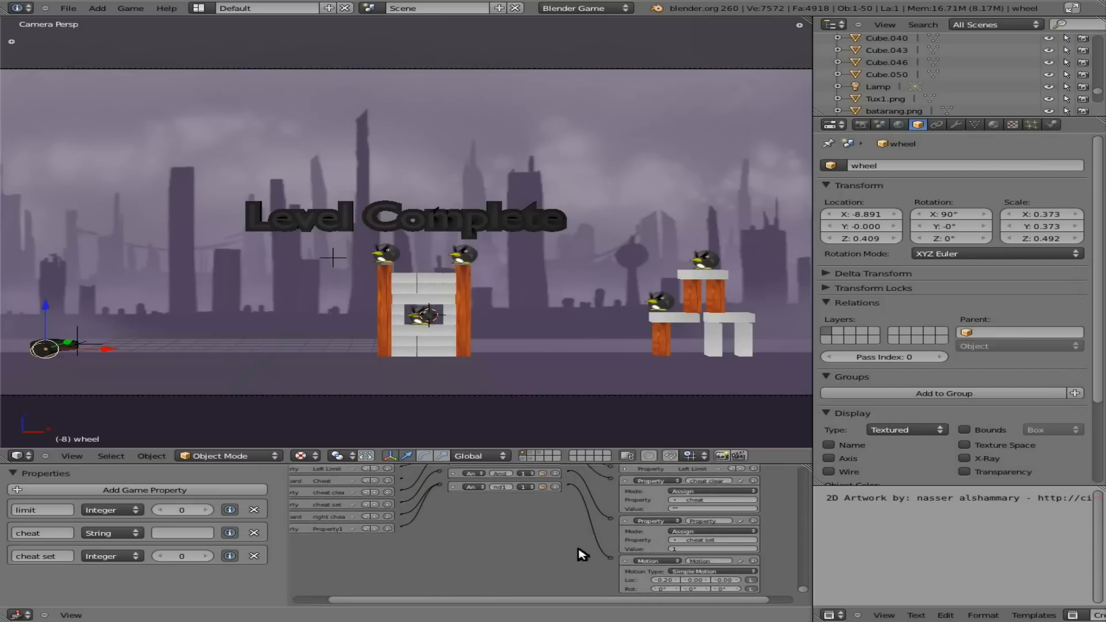
left_click(623, 561)
left_click(625, 521)
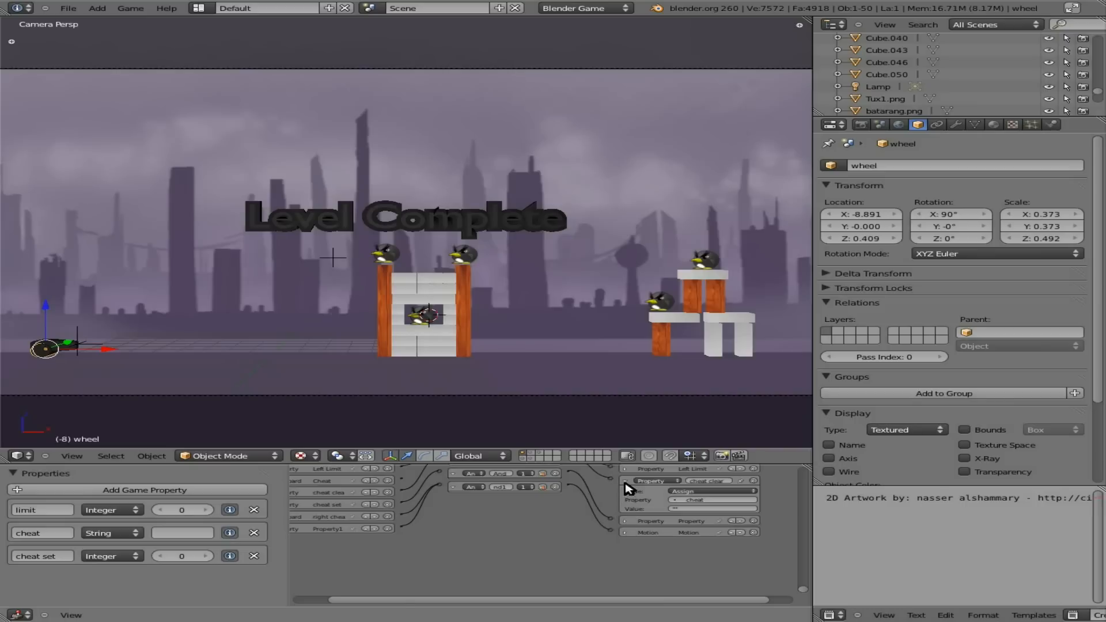
left_click(624, 481)
middle_click_drag(507, 531, 483, 595)
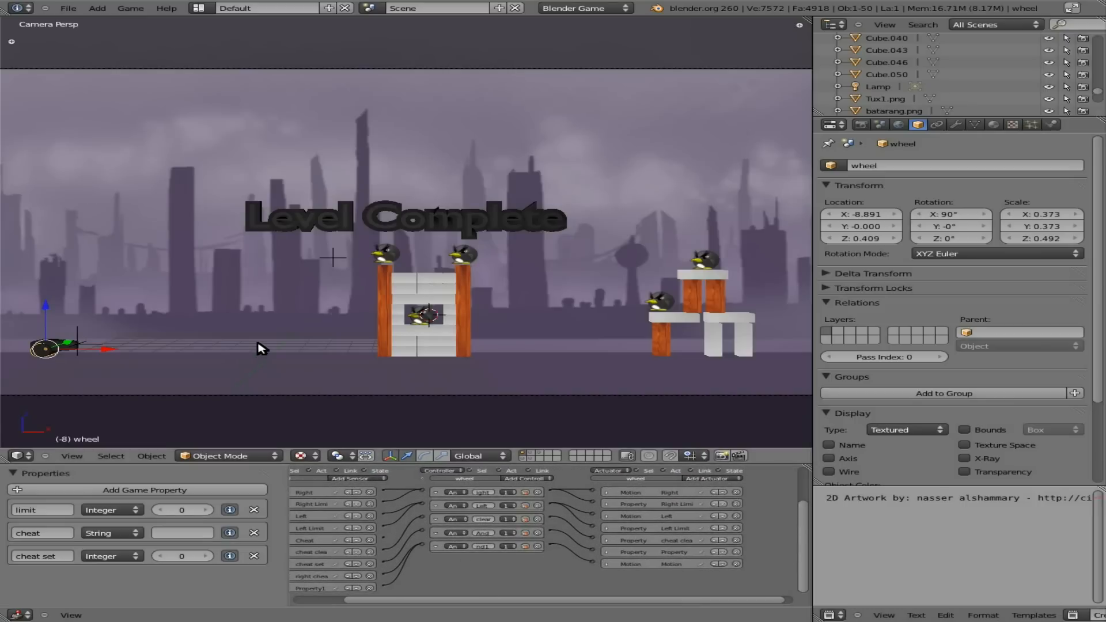
Run the game, enter the mover cheat, move the cannon right, and stop the game.
type("p")
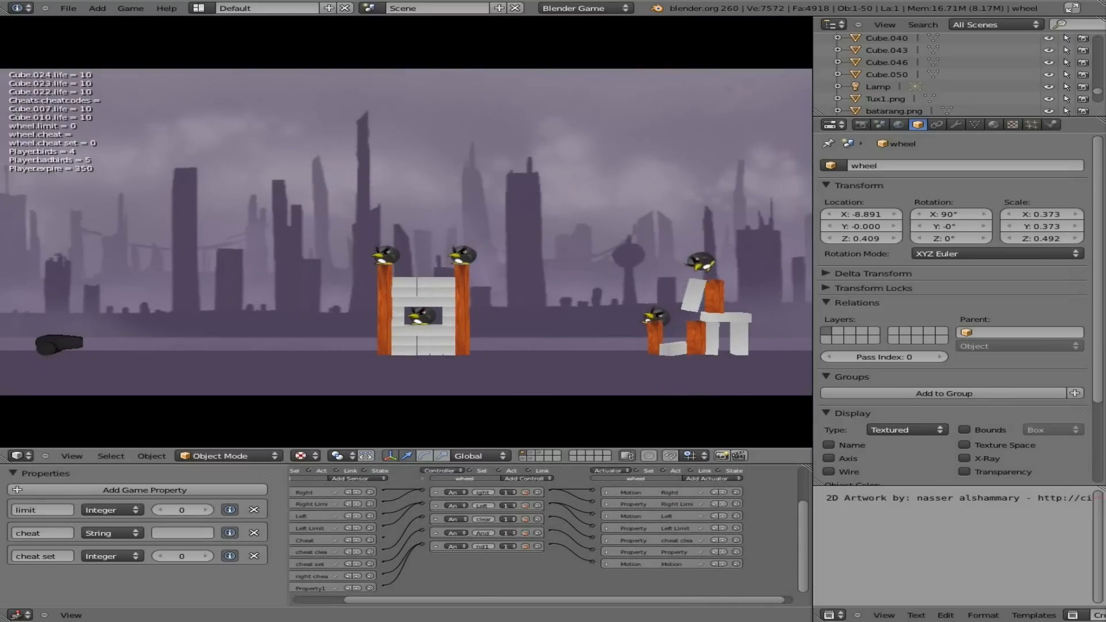
type("mover")
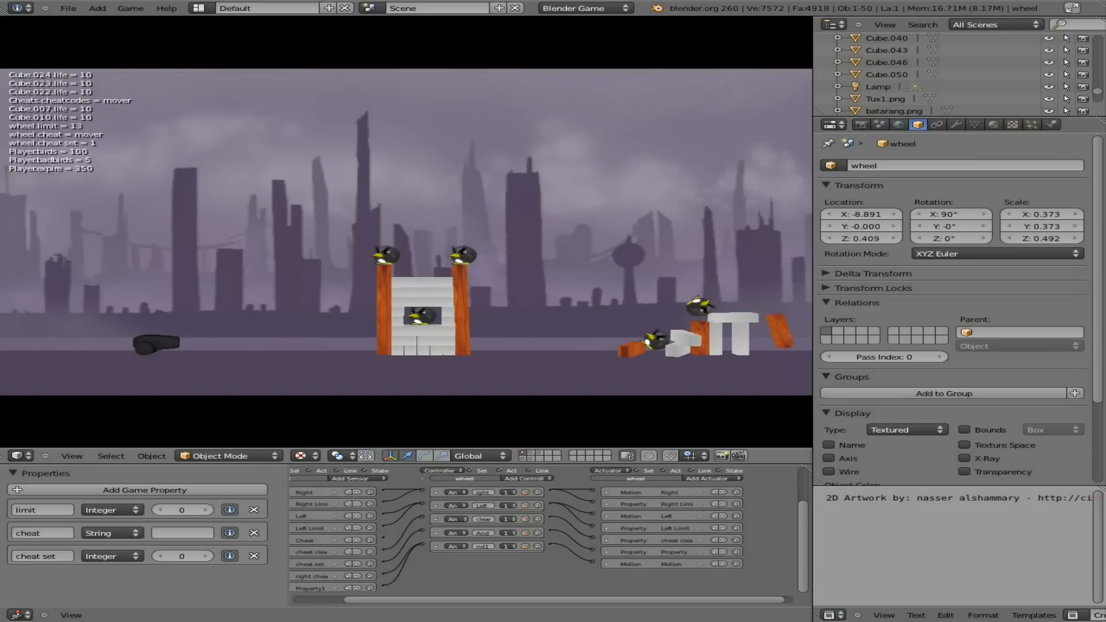
key("Escape")
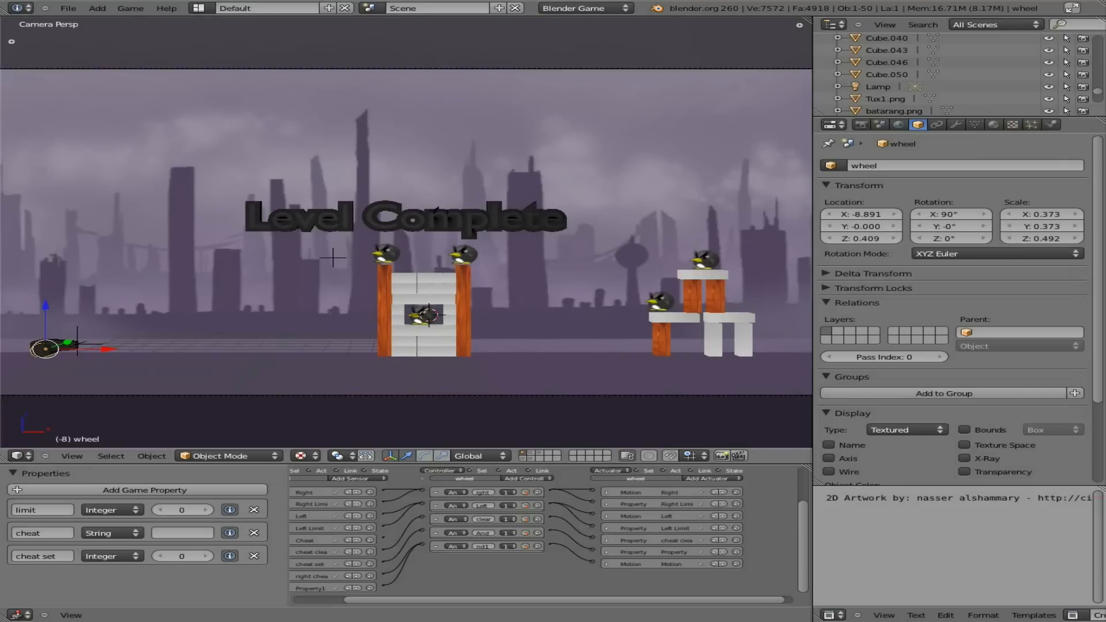
Run the game without the cheat, move the cannon back and forth, and stop the game.
key("p")
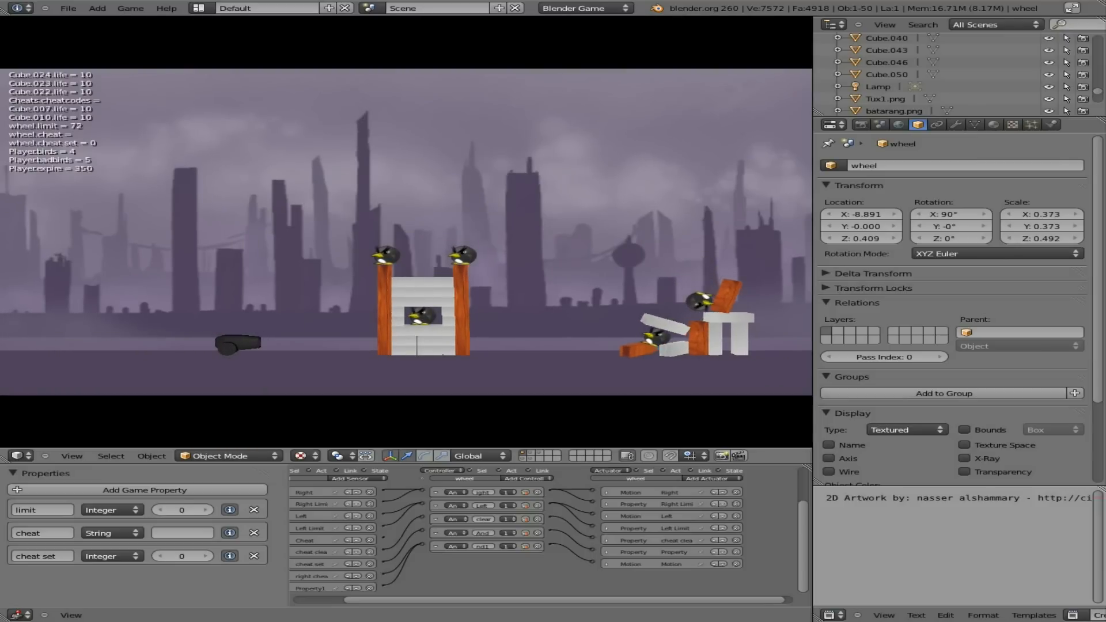
key("Left")
key("Right")
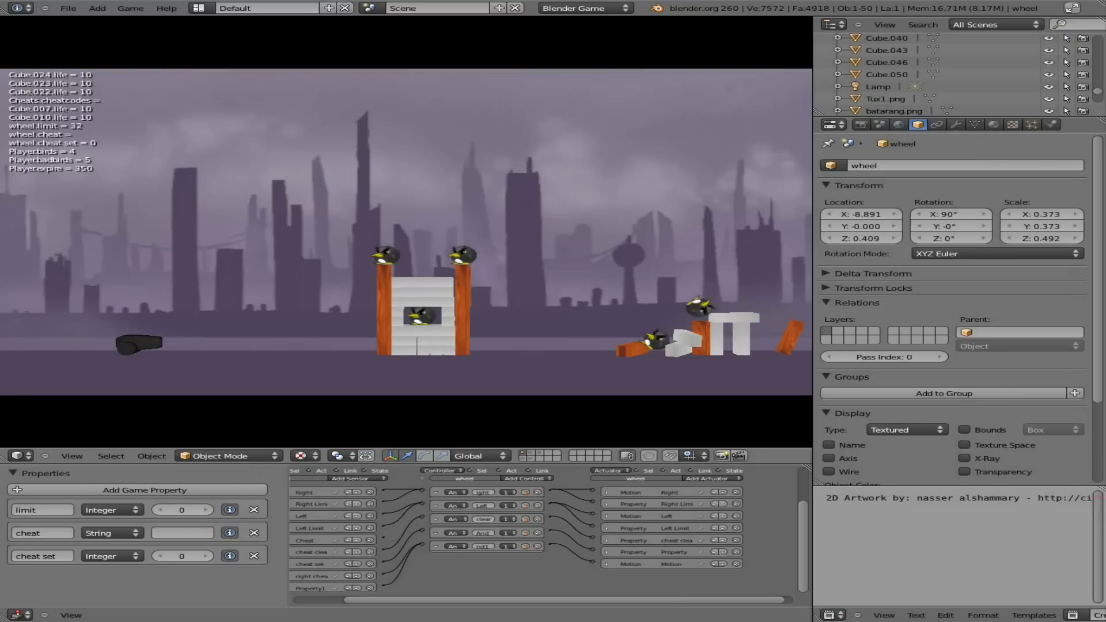
key("Right")
key("Left")
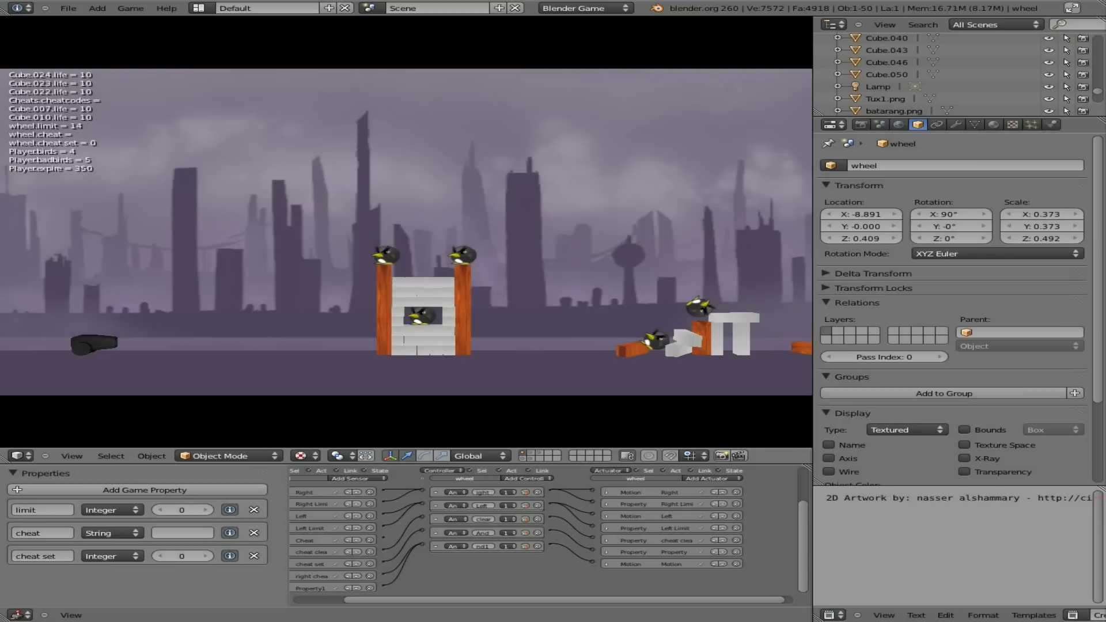
key("Right")
key("Escape")
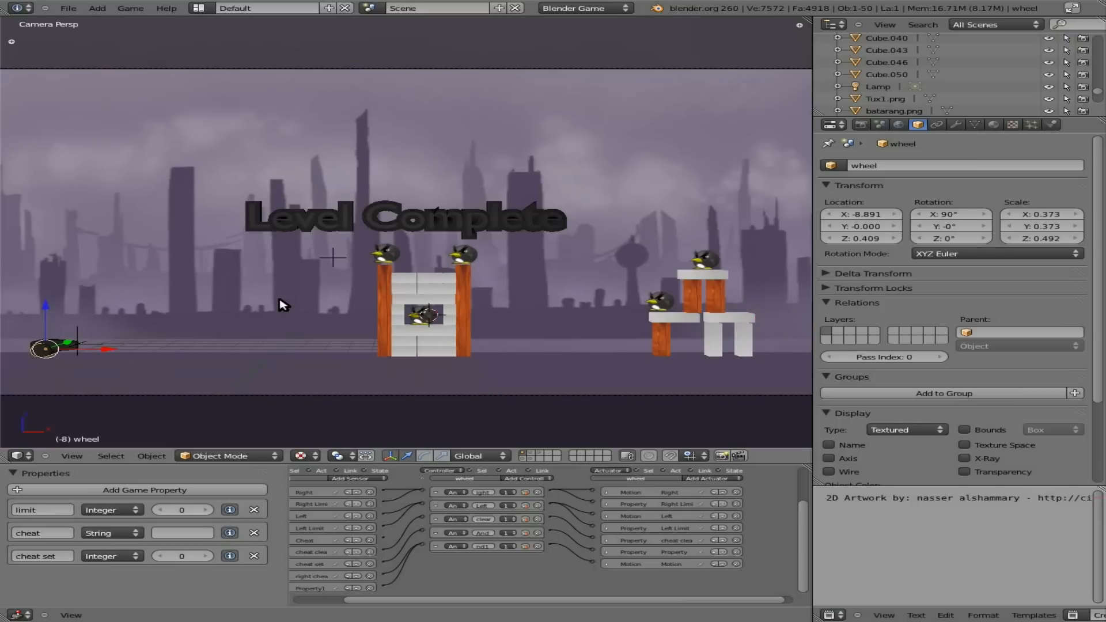
Set the wheel's Motion actuator X location to 0.10, then run the game and drive the cannon right and back without the cheat.
left_click(607, 564)
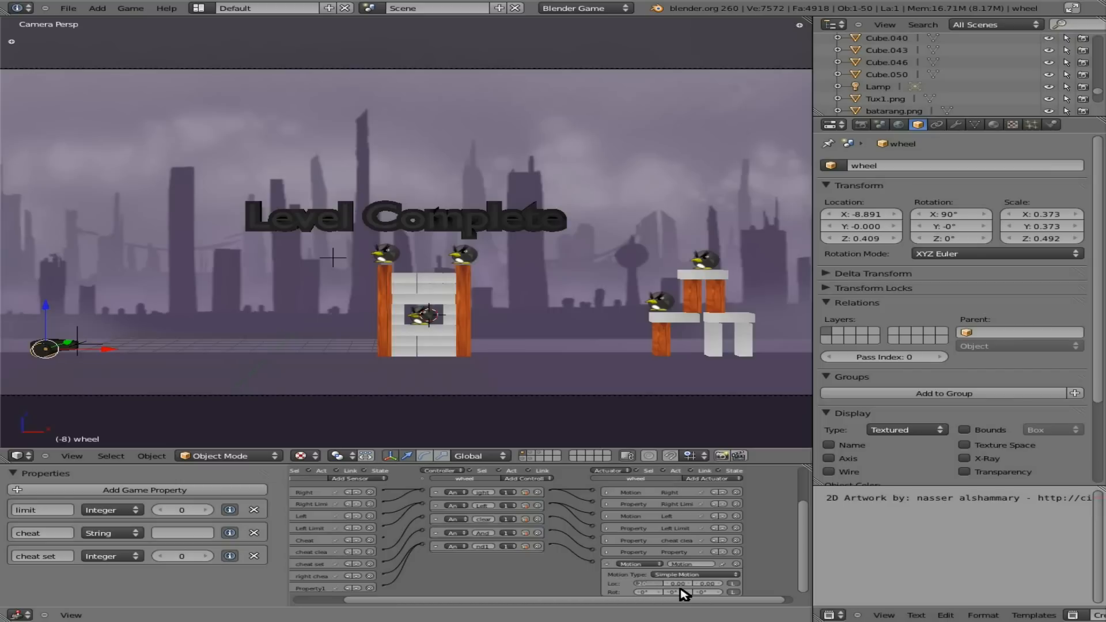
key("p")
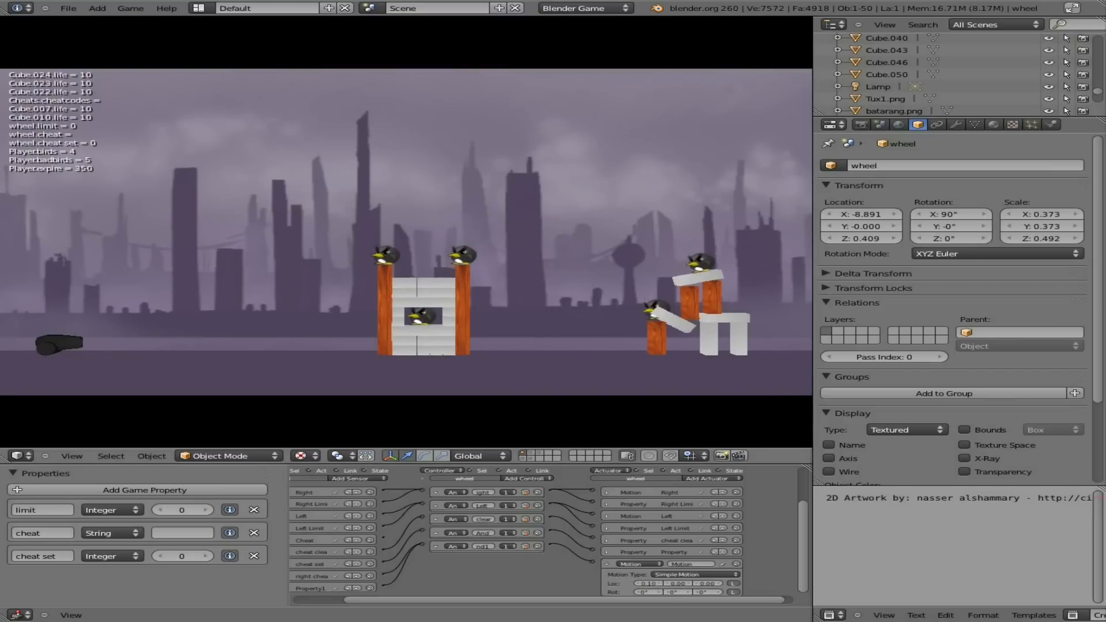
key("Right")
key("Left")
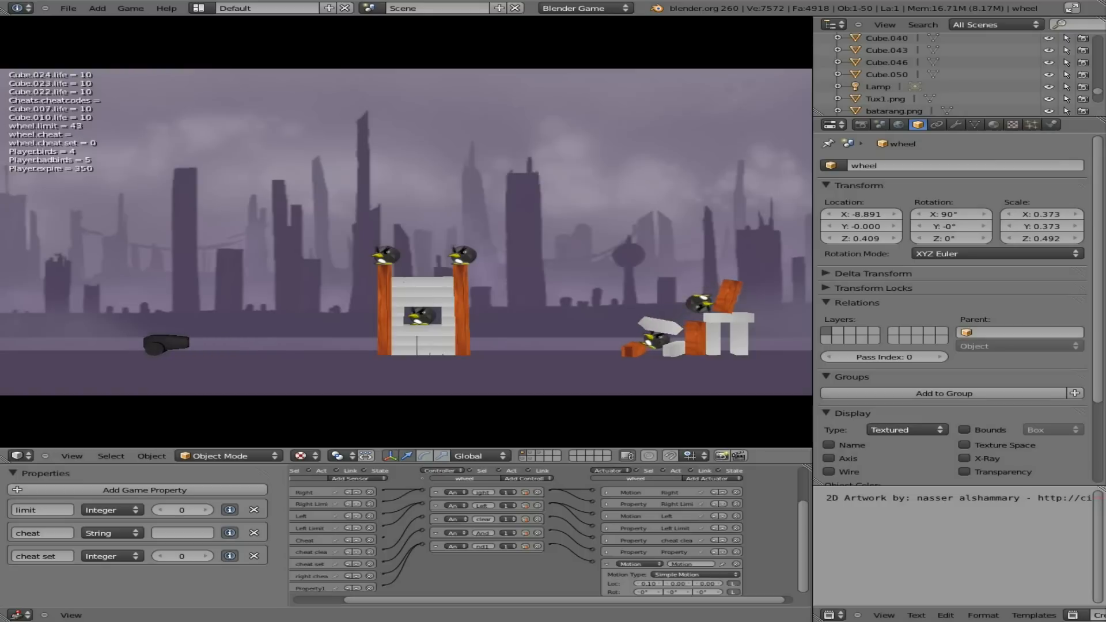
Enter the mover cheat in the running game and drive the cannon right through both structures.
type("mover")
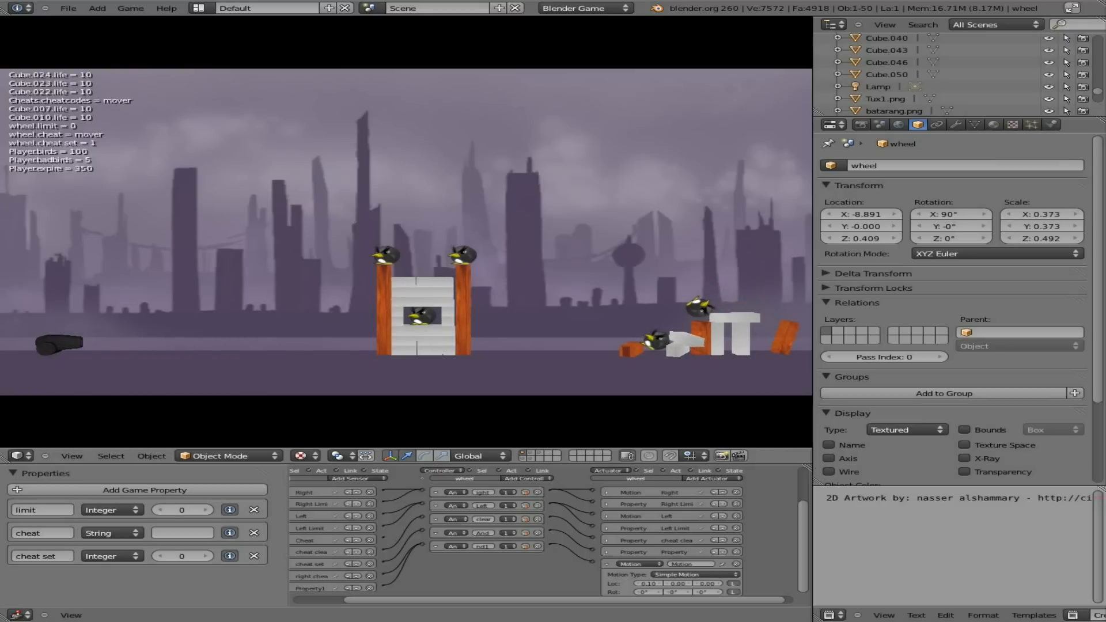
key("Right")
key("Right")
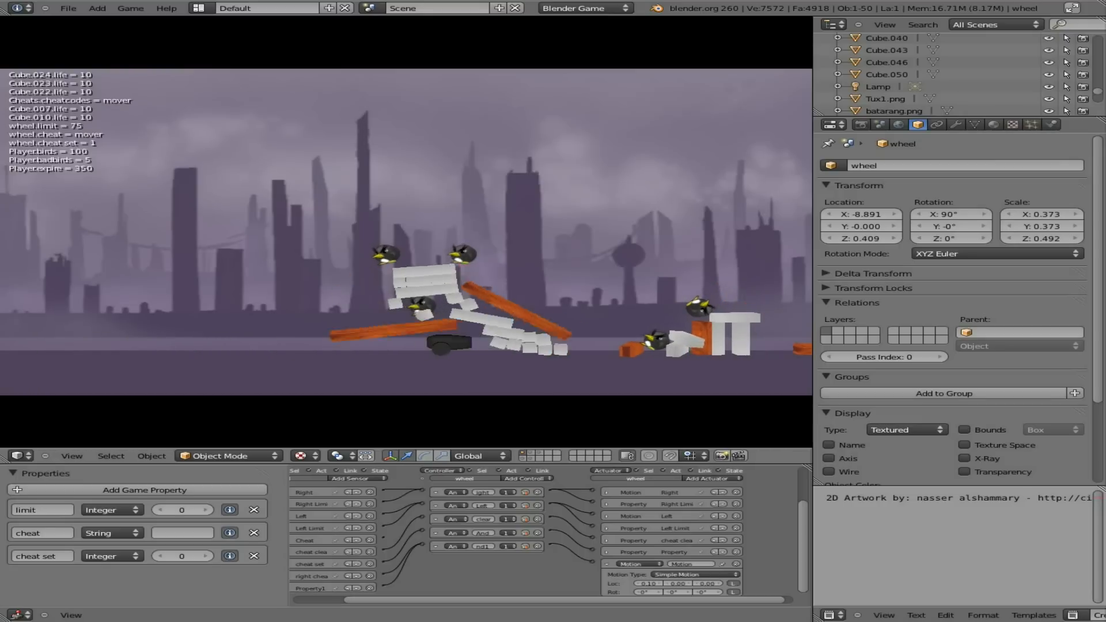
key("Right")
key("Left")
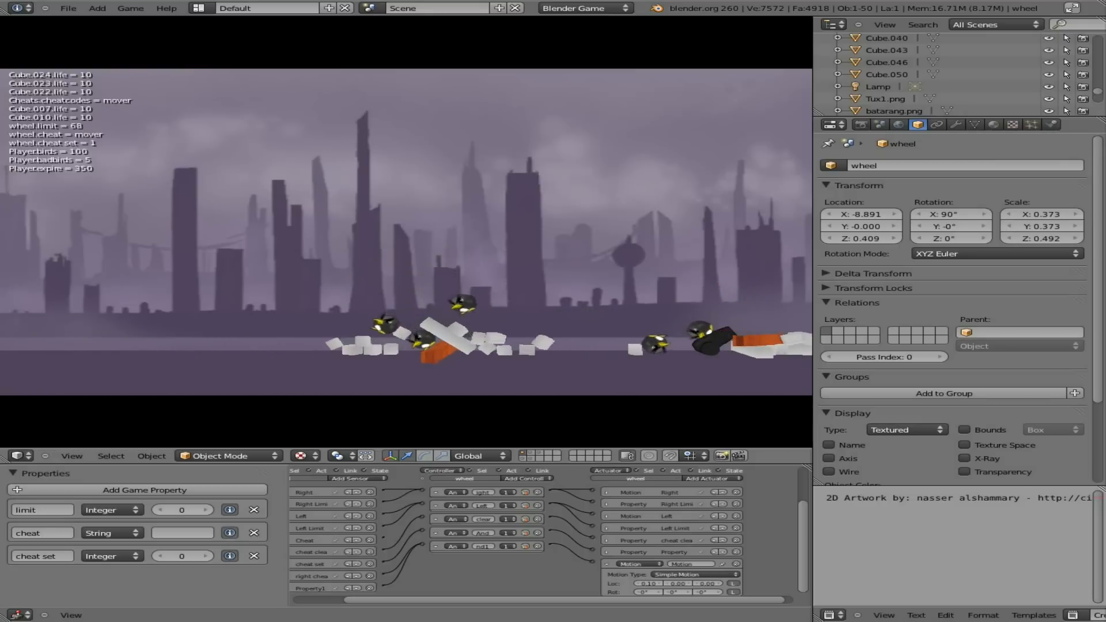
Move and tilt the cannon under the mover cheat, fire birds until the level is completed, and stop the game.
key("space")
key("Up")
key("space")
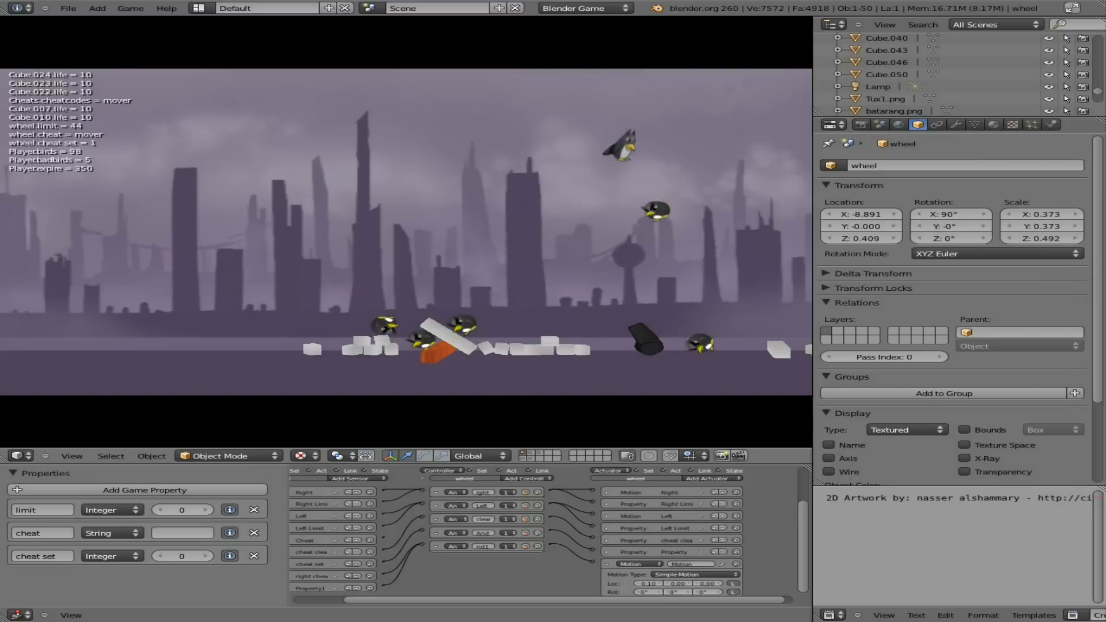
key("Right")
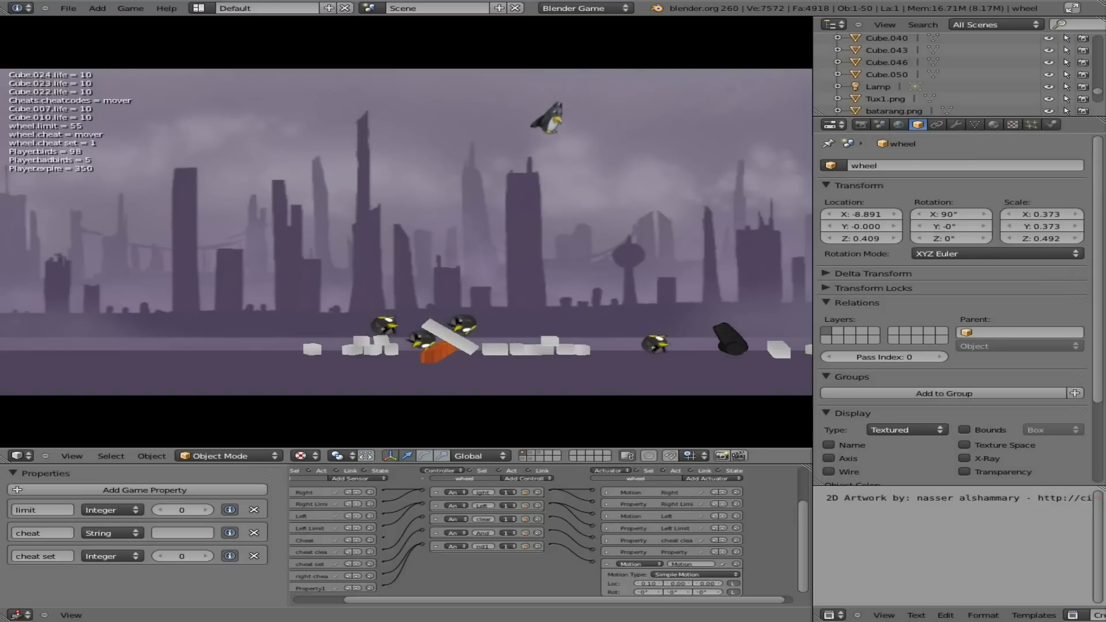
key("Left")
key("Right")
key("Up")
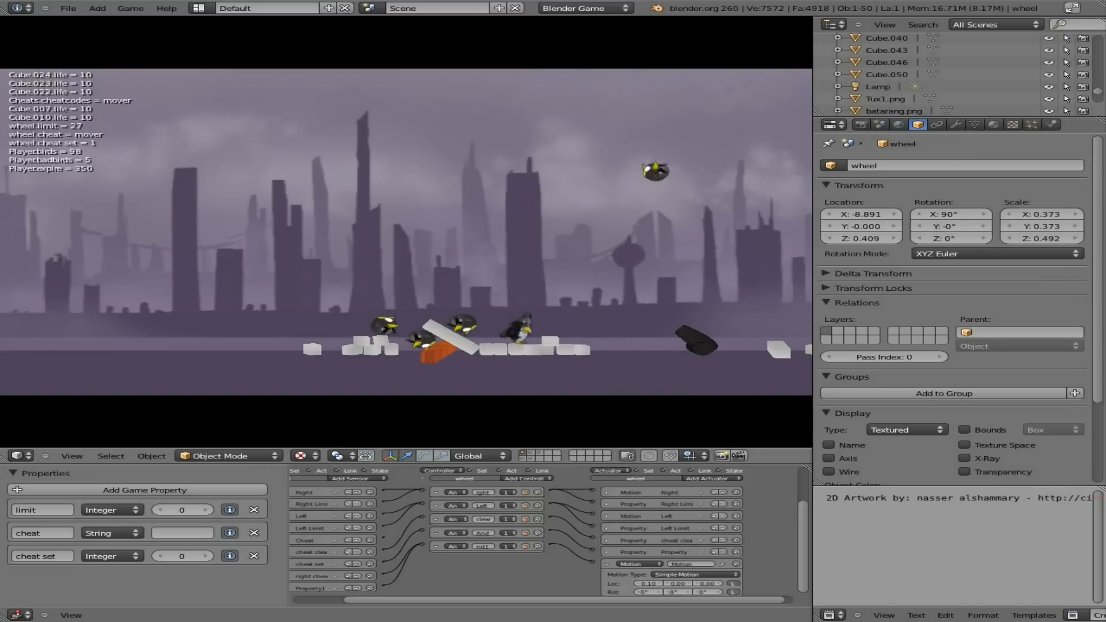
key("space")
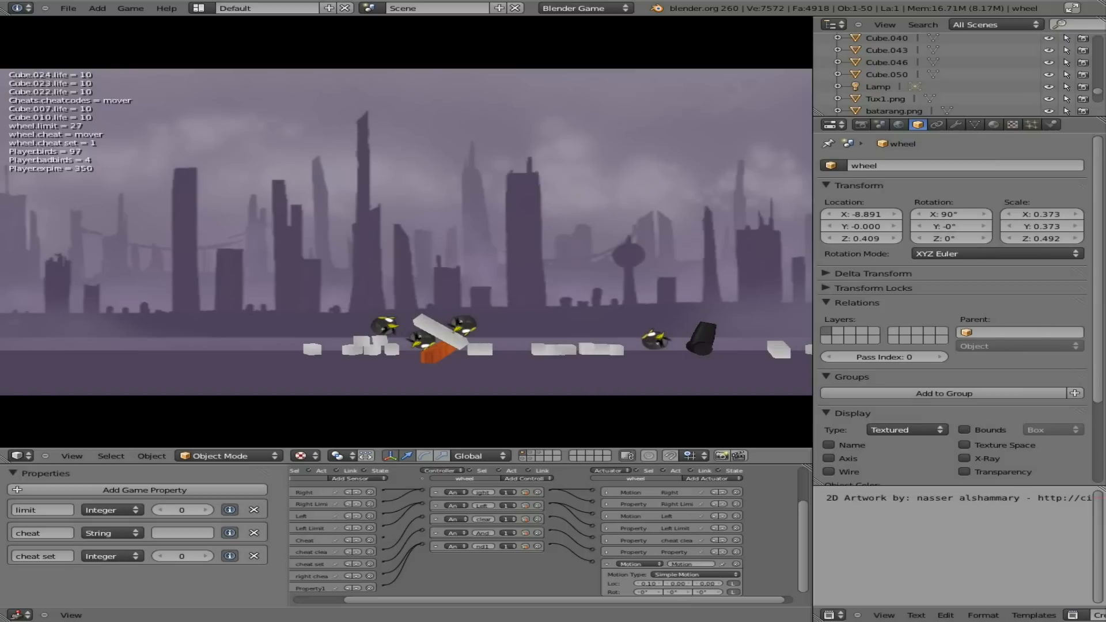
key("Left")
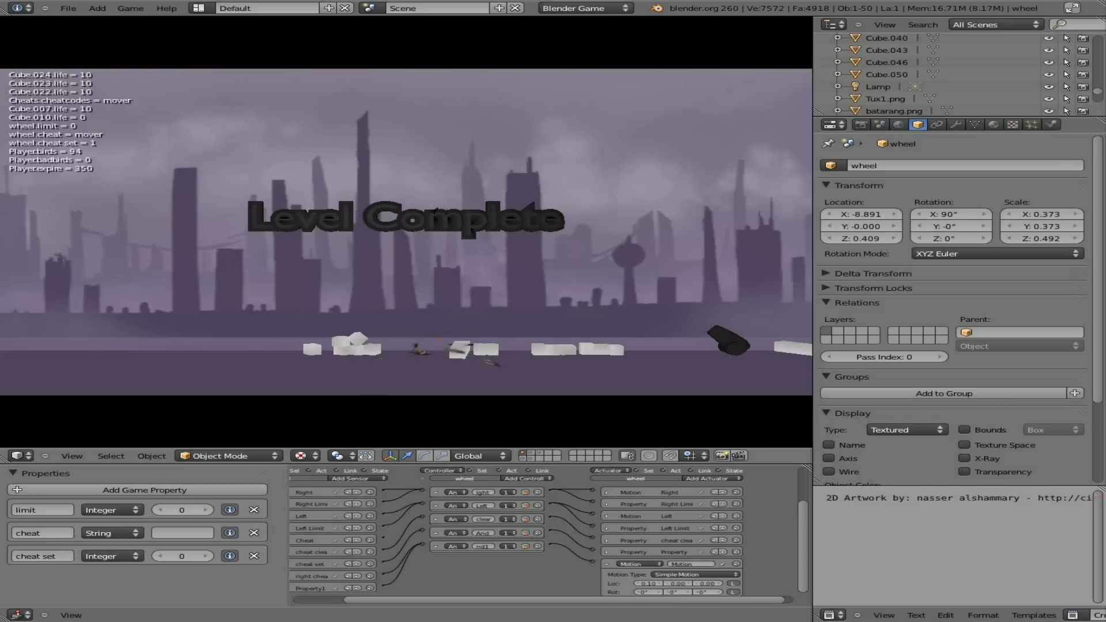
key("Escape")
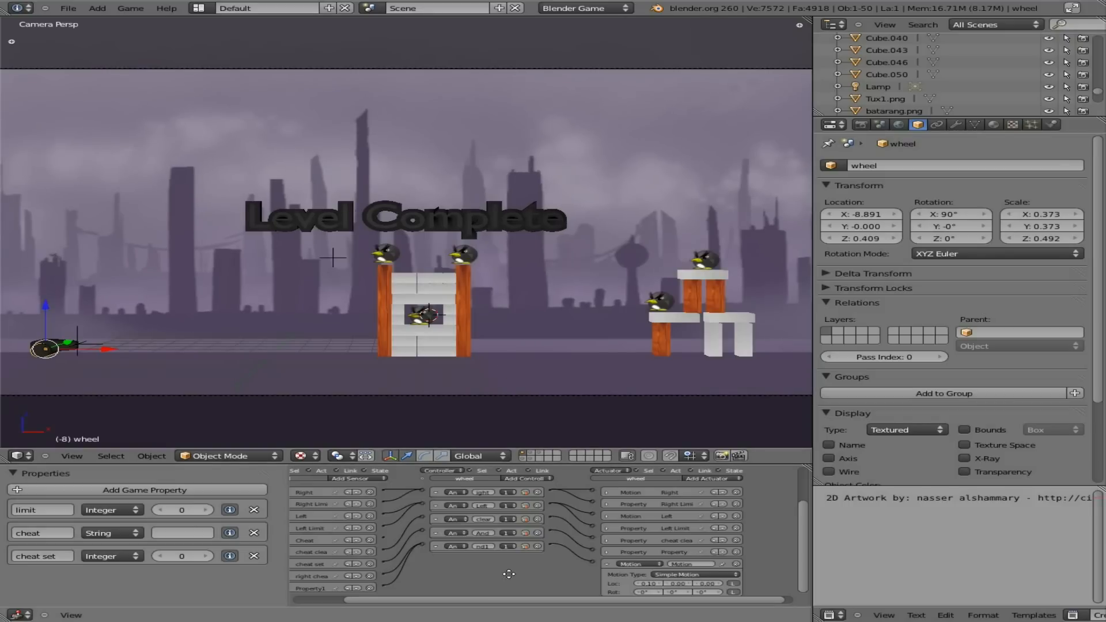
Collapse the Left Limit sensor and add a Keyboard sensor named left cheat that responds to the Left Arrow key.
middle_click_drag(508, 574, 581, 576)
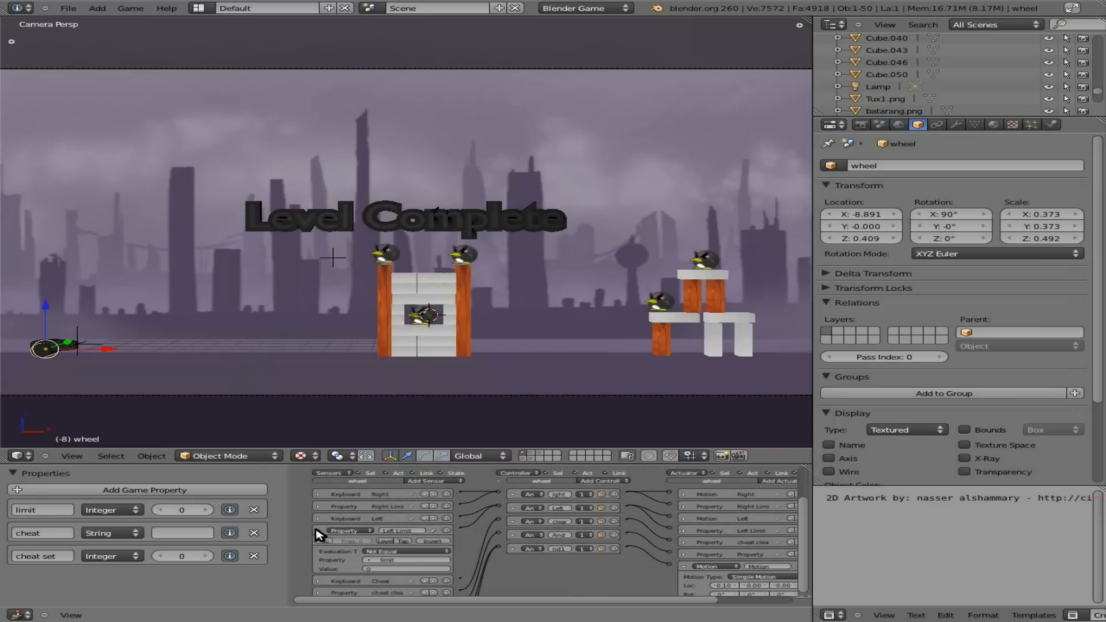
left_click(436, 481)
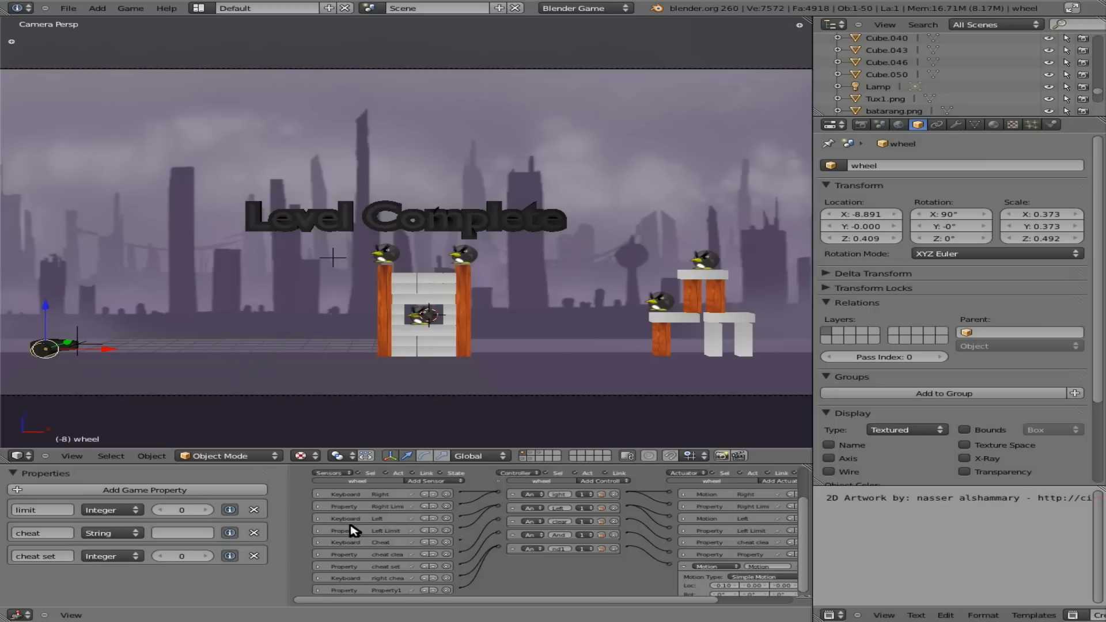
scroll(574, 588, "down", 1)
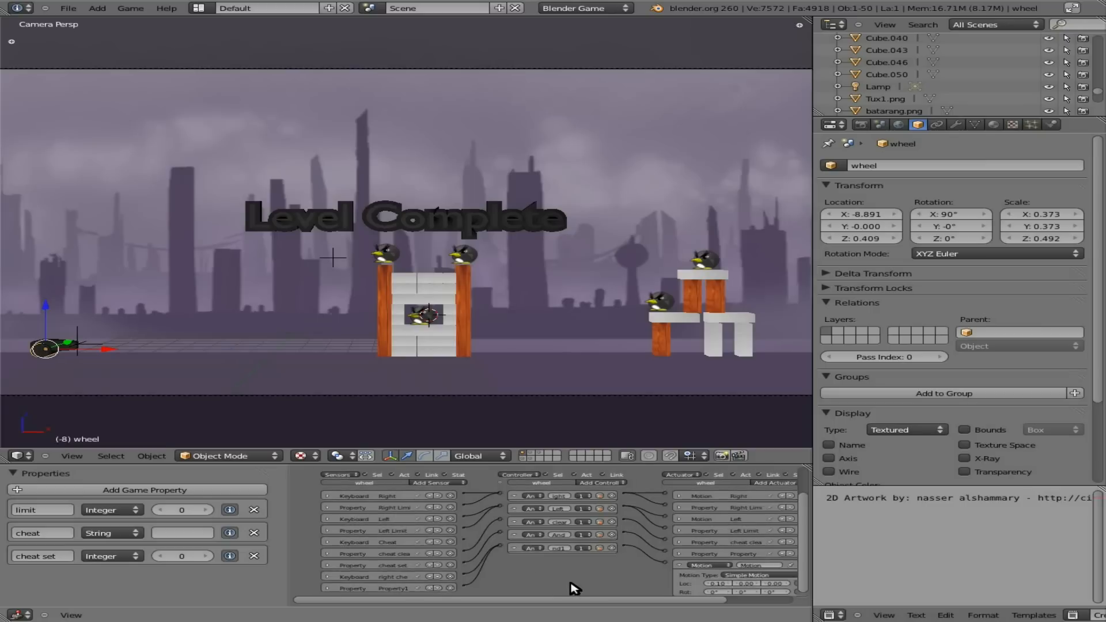
mouse_move(552, 581)
middle_mouse_down()
mouse_move(546, 544)
mouse_move(540, 574)
middle_mouse_up()
left_click(435, 476)
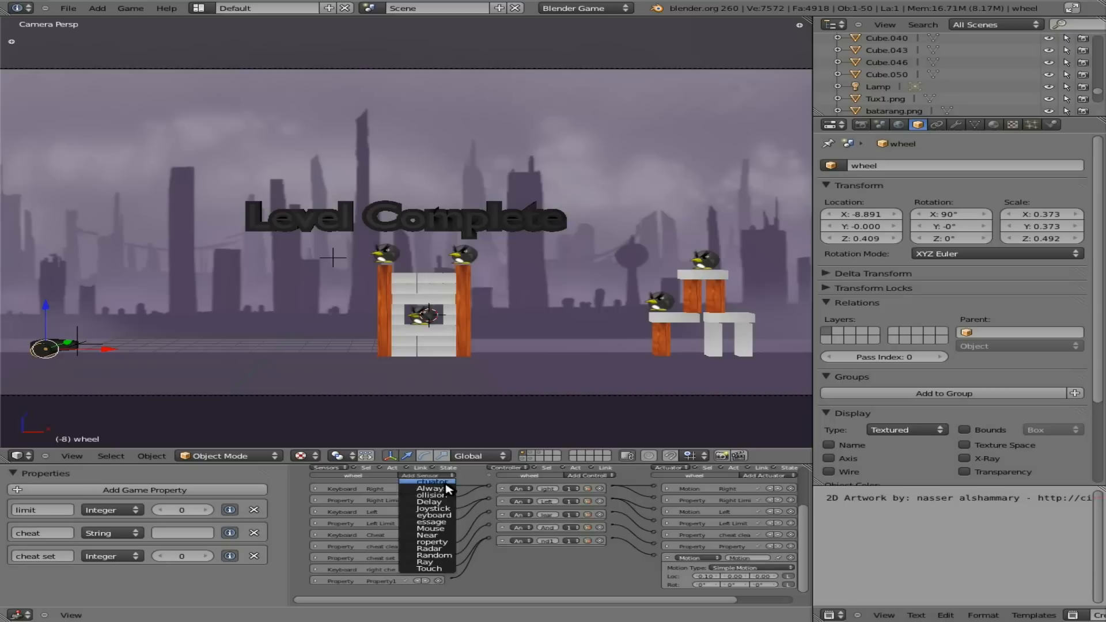
left_click(436, 514)
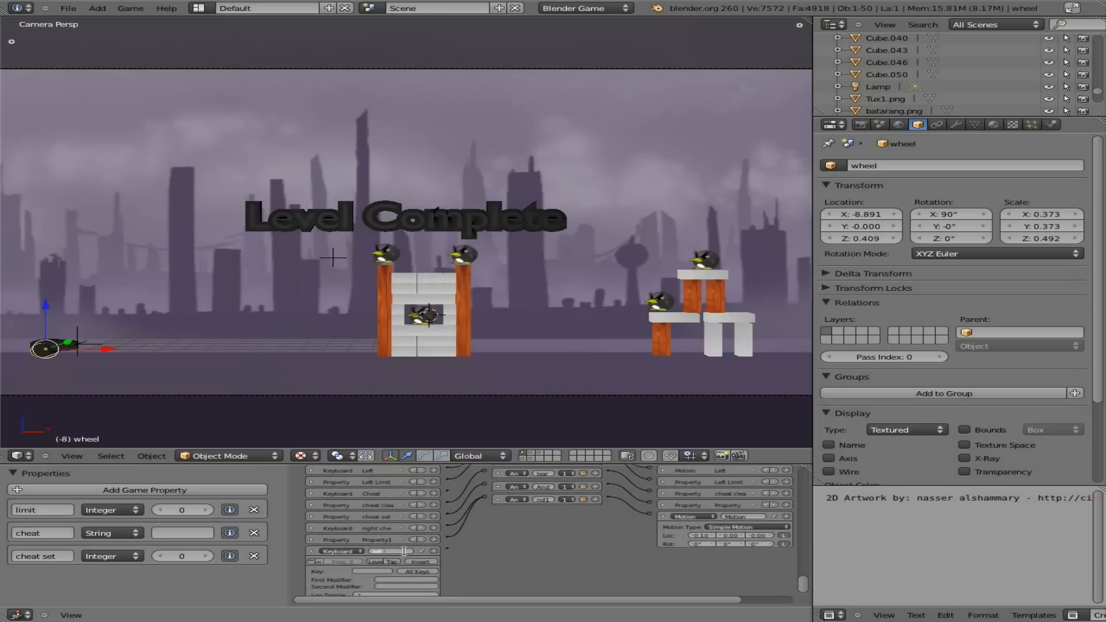
key("Return")
middle_click_drag(521, 557, 478, 486)
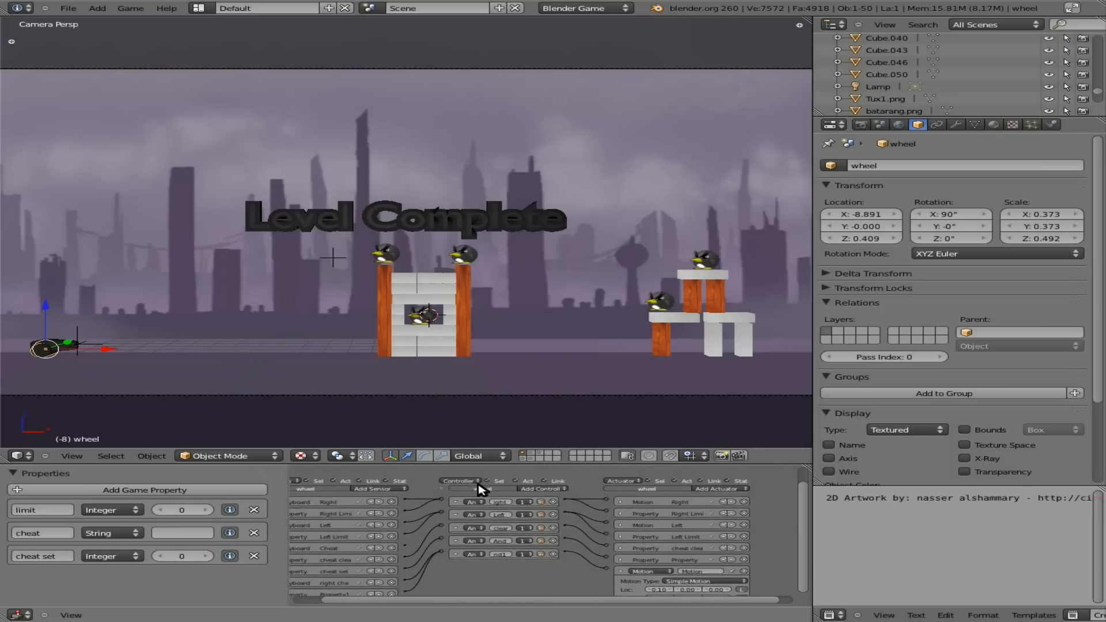
Add an And controller to the wheel and connect the left cheat sensor to it.
left_click(541, 489)
left_click(544, 499)
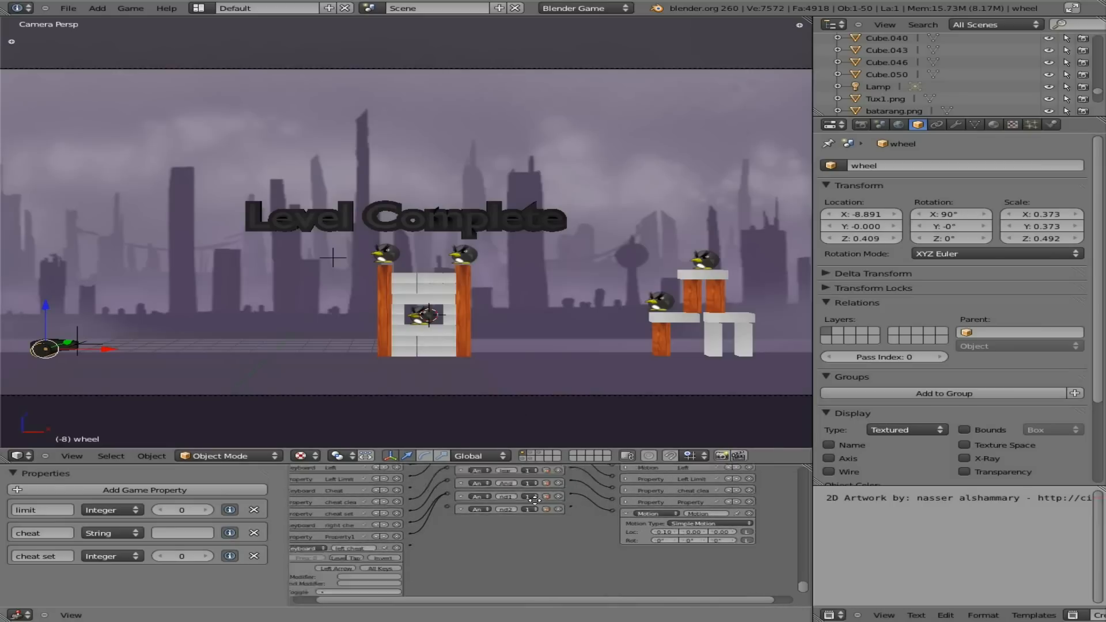
scroll(495, 541, "down", 3)
left_click_drag(398, 553, 436, 515)
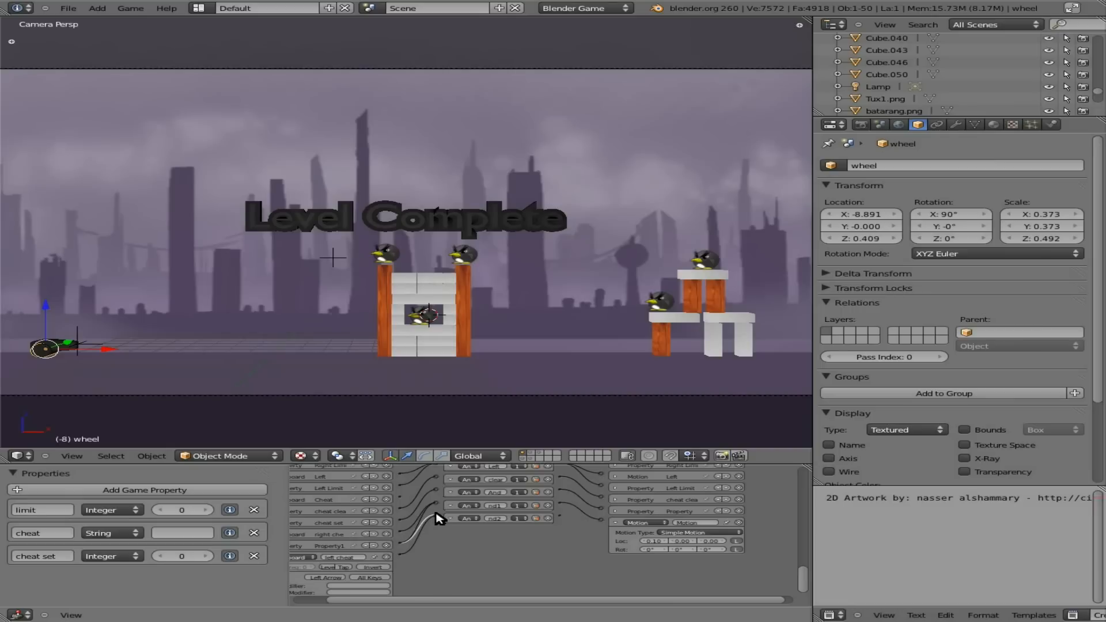
Add a Motion actuator for the cheat's left motion with a leftward X location of 0.1, and link the new And controller to it.
middle_click_drag(540, 540, 457, 537)
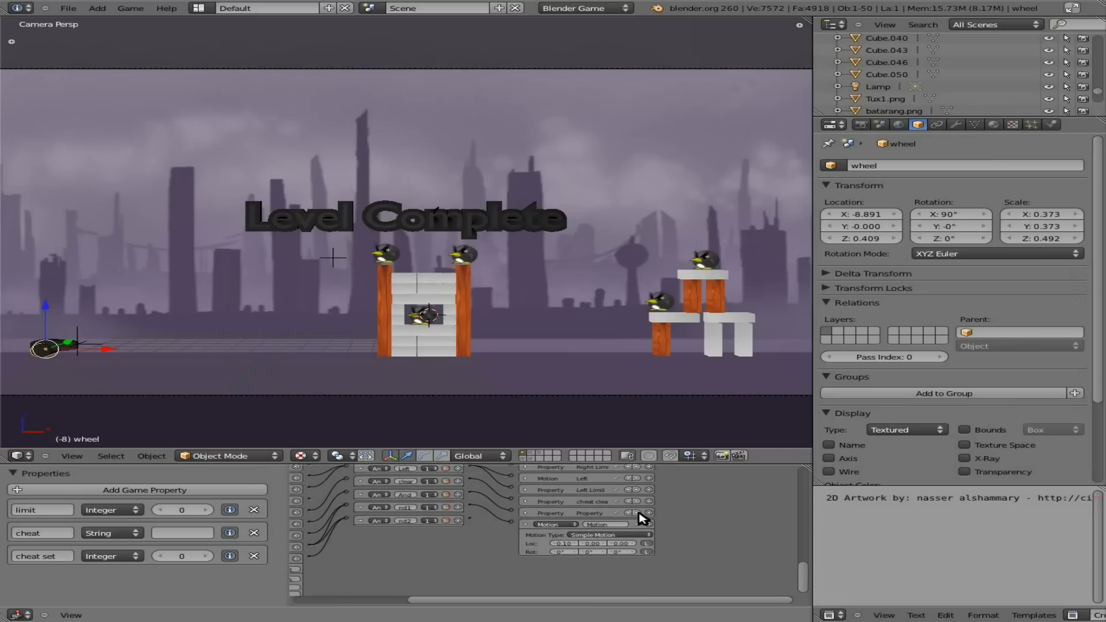
middle_click_drag(669, 481, 683, 532)
left_click(627, 490)
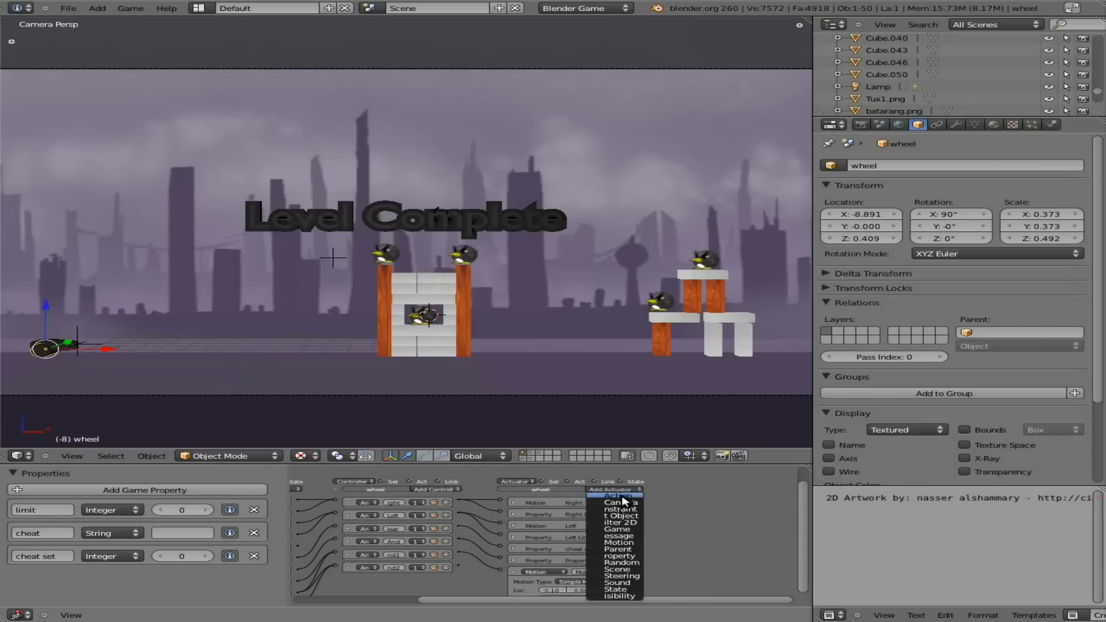
left_click(636, 547)
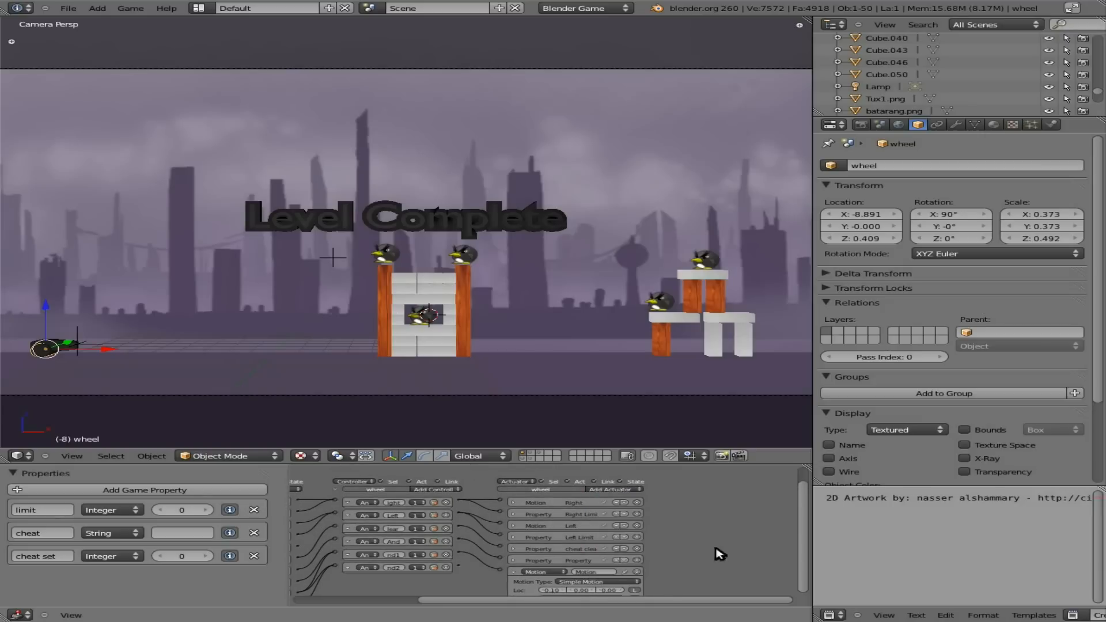
middle_click_drag(715, 548, 723, 508)
left_click(510, 532)
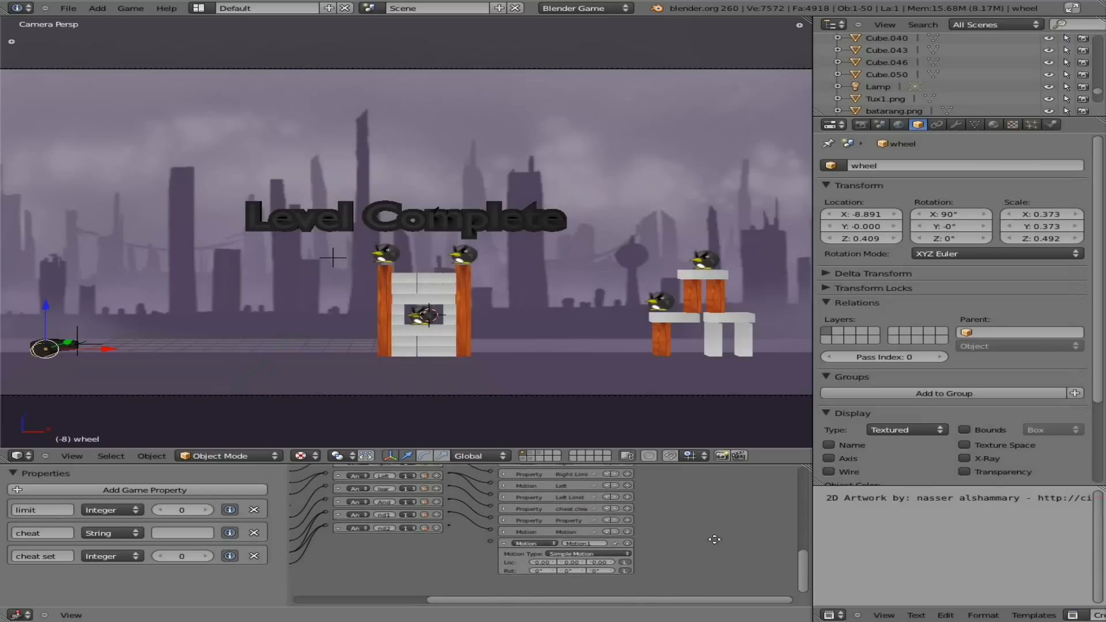
scroll(712, 538, "down", 2)
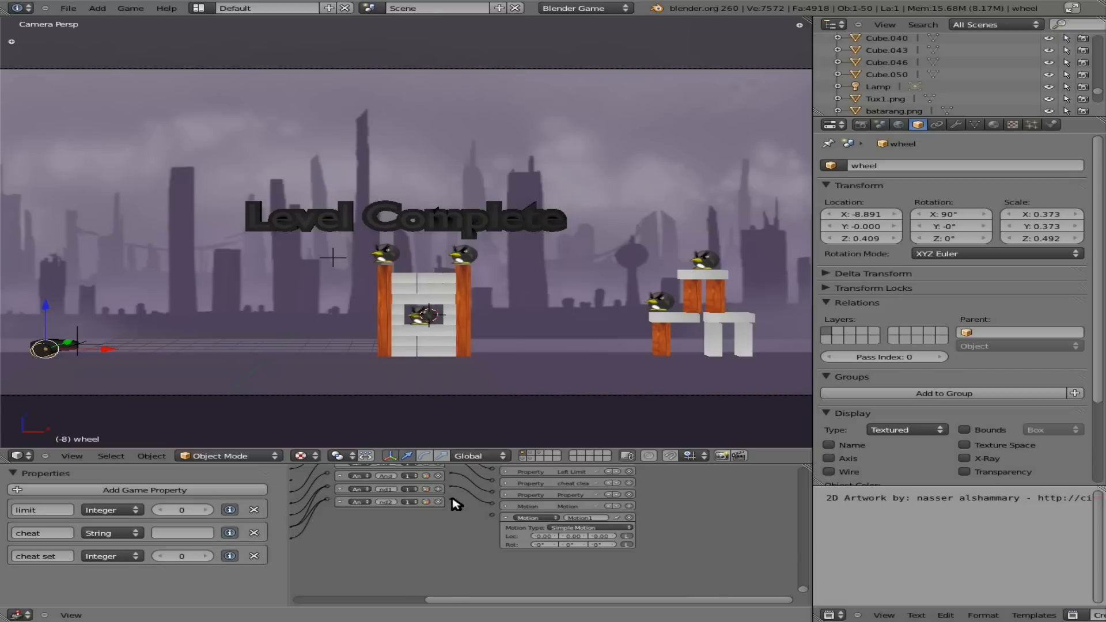
left_click_drag(450, 498, 493, 514)
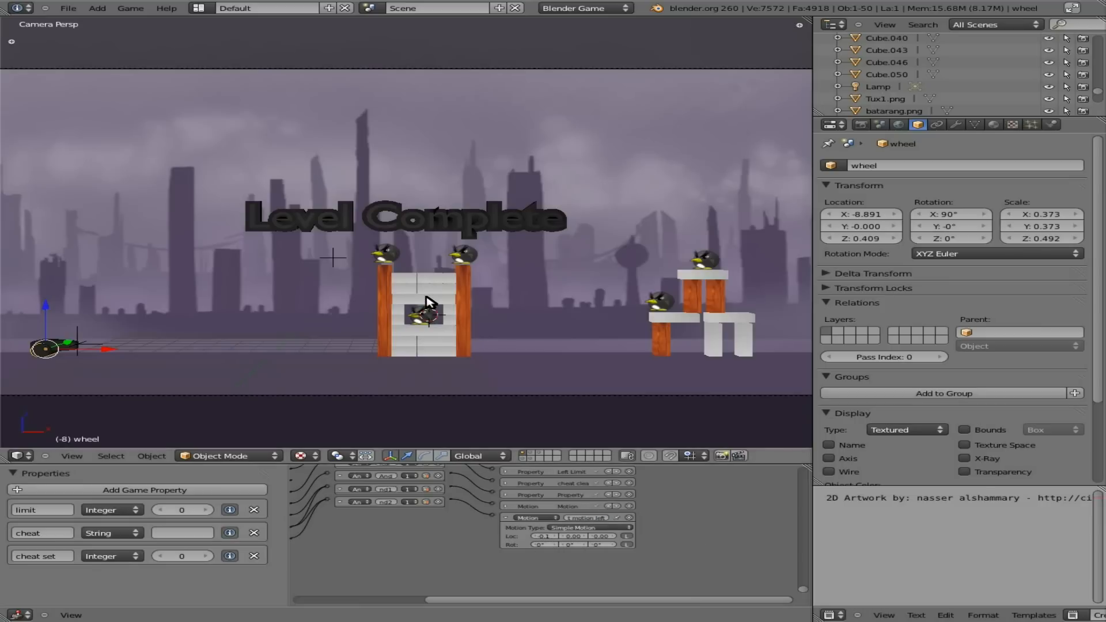
Run the game, enter the mover cheat, and drive the cannon right through the structures and back to the left.
key("p")
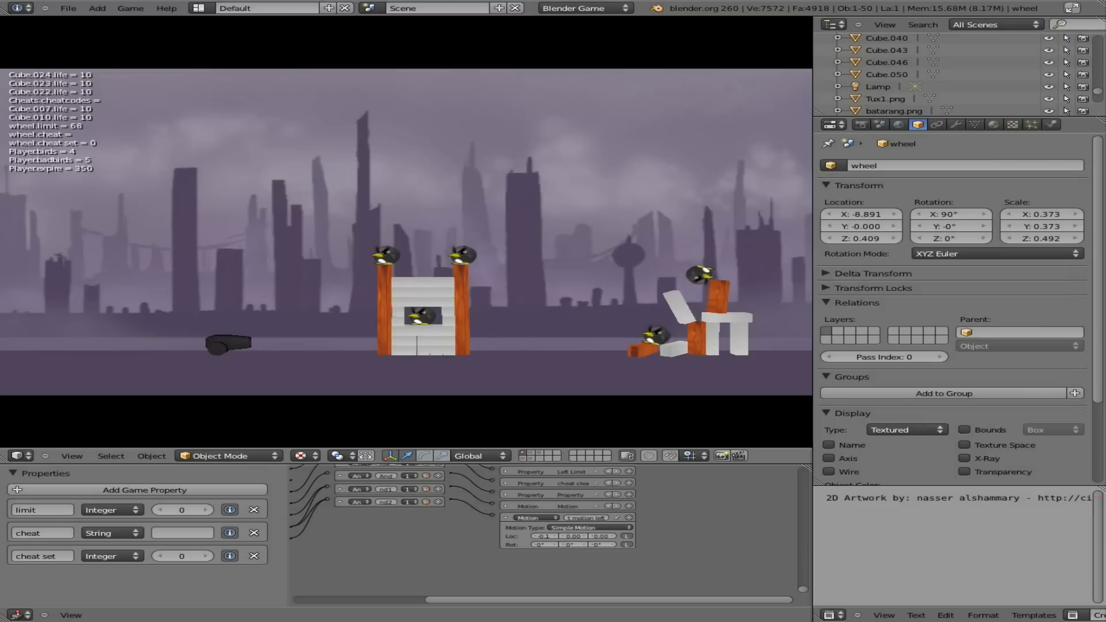
key("Left")
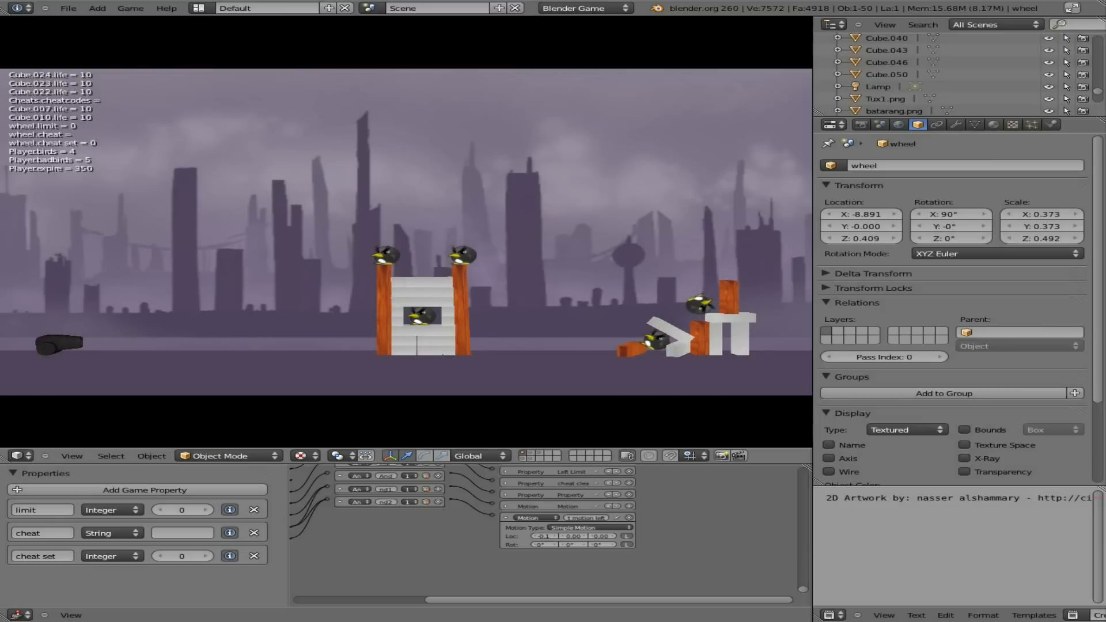
type("er")
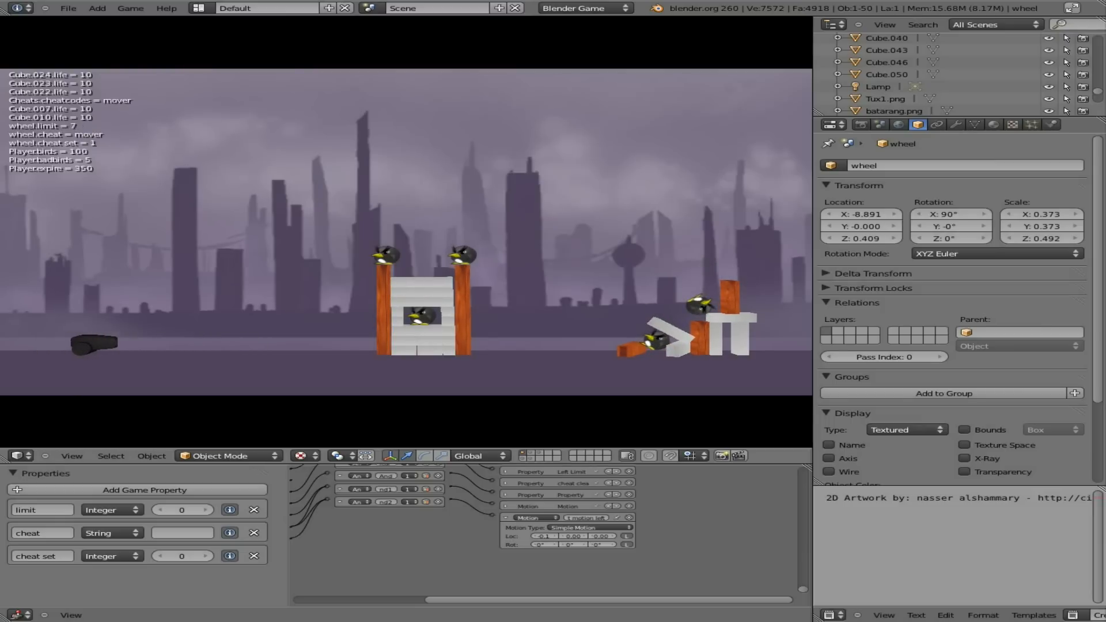
key("Right")
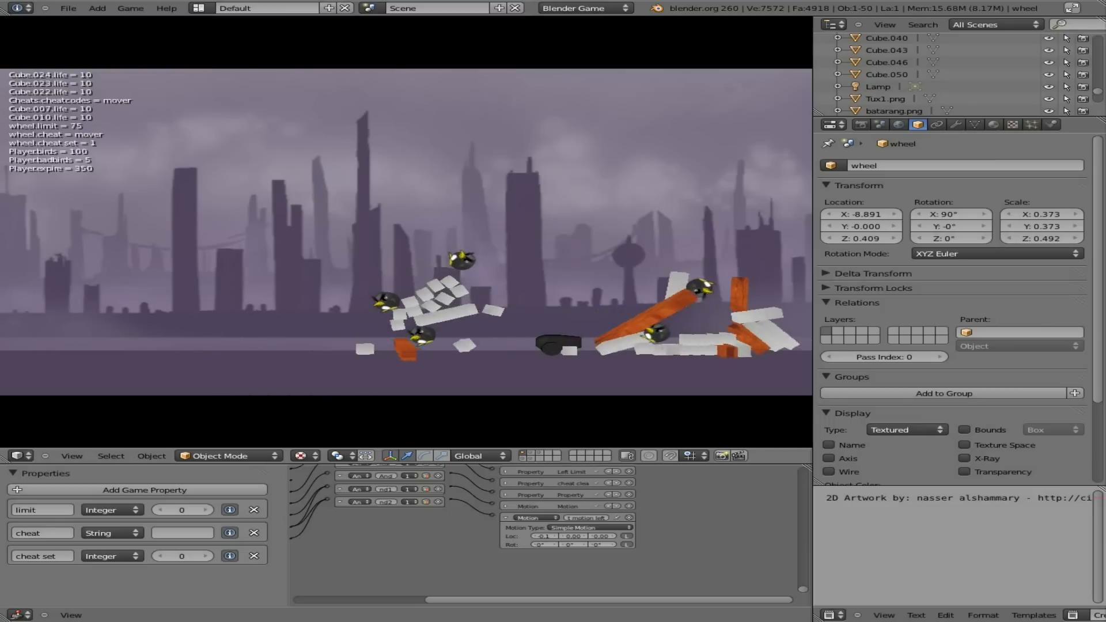
key("Left")
key("Left")
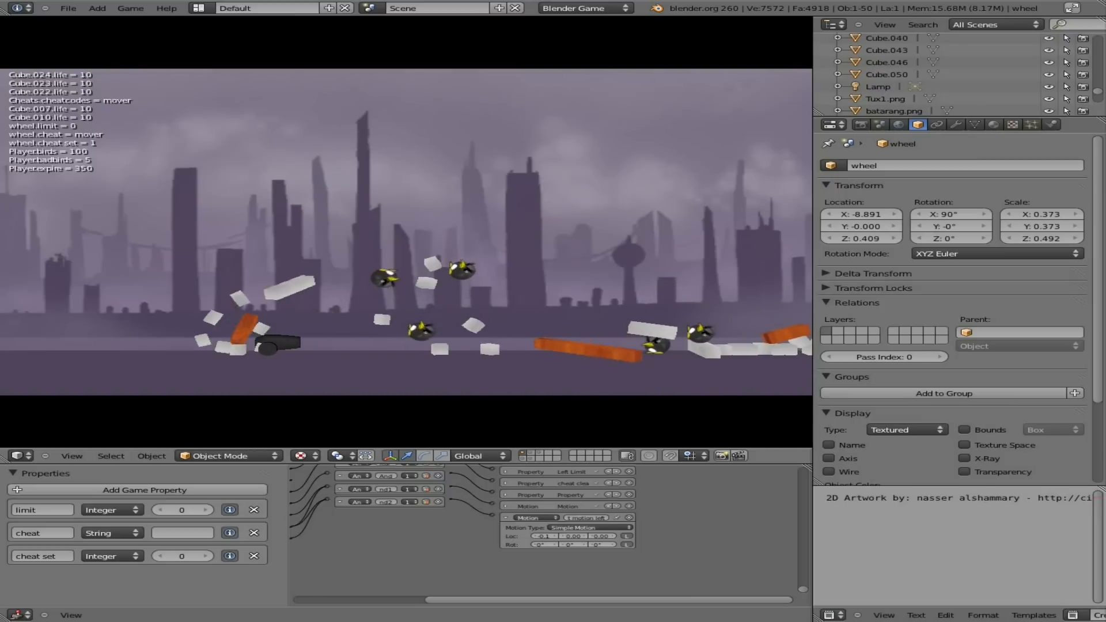
key("Left")
Tilt the cannon up, fire three birds at the remaining enemies, and stop the game.
key("Up")
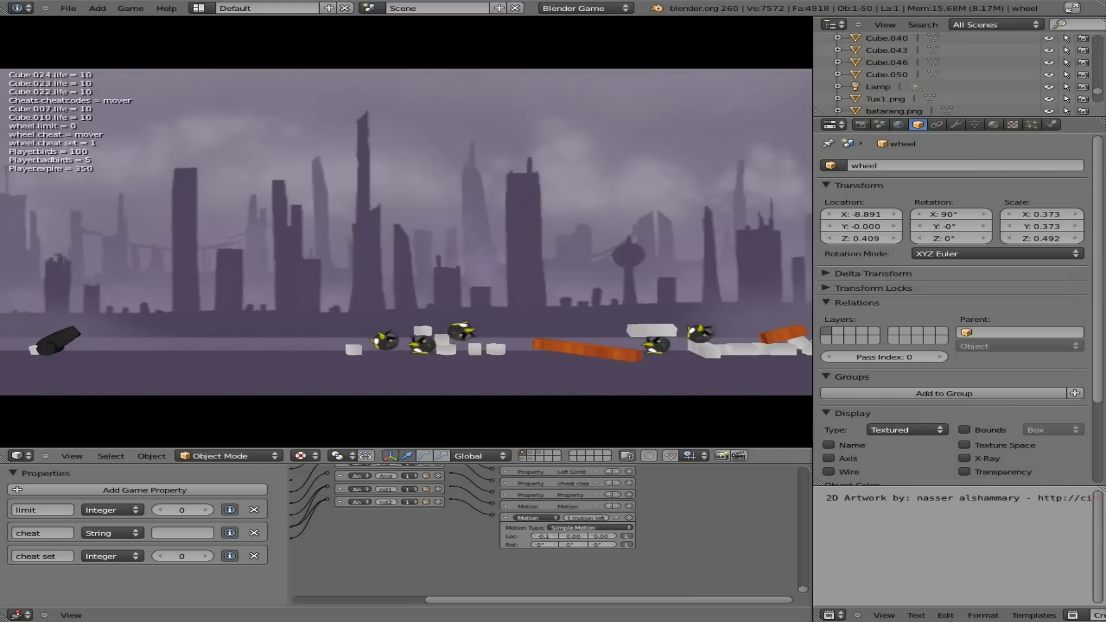
key("space")
key("space")
key("space")
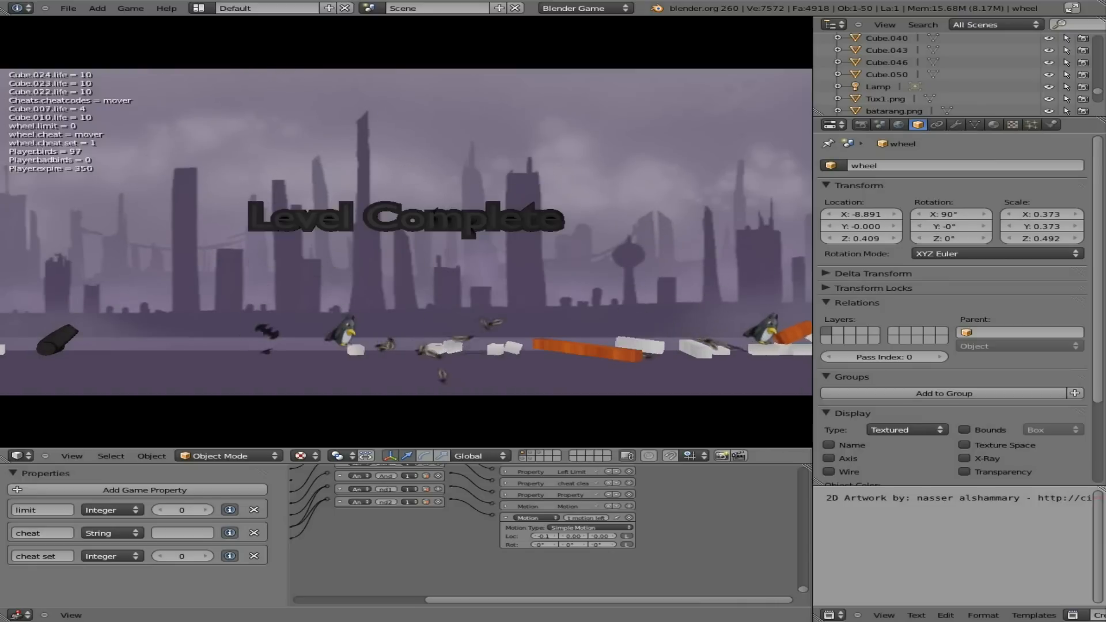
key("Escape")
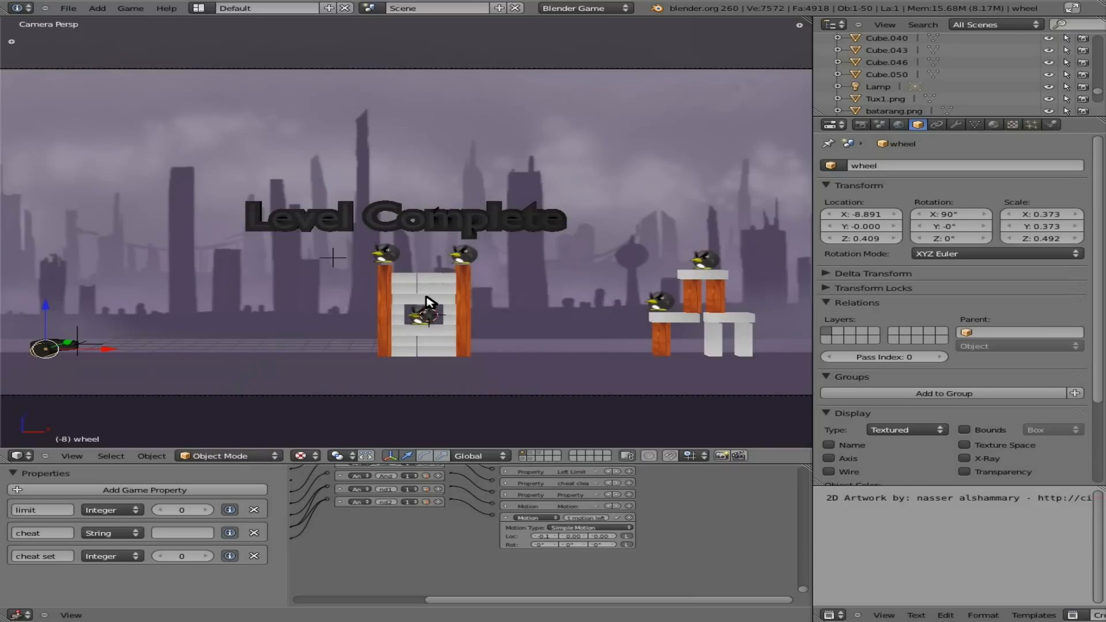